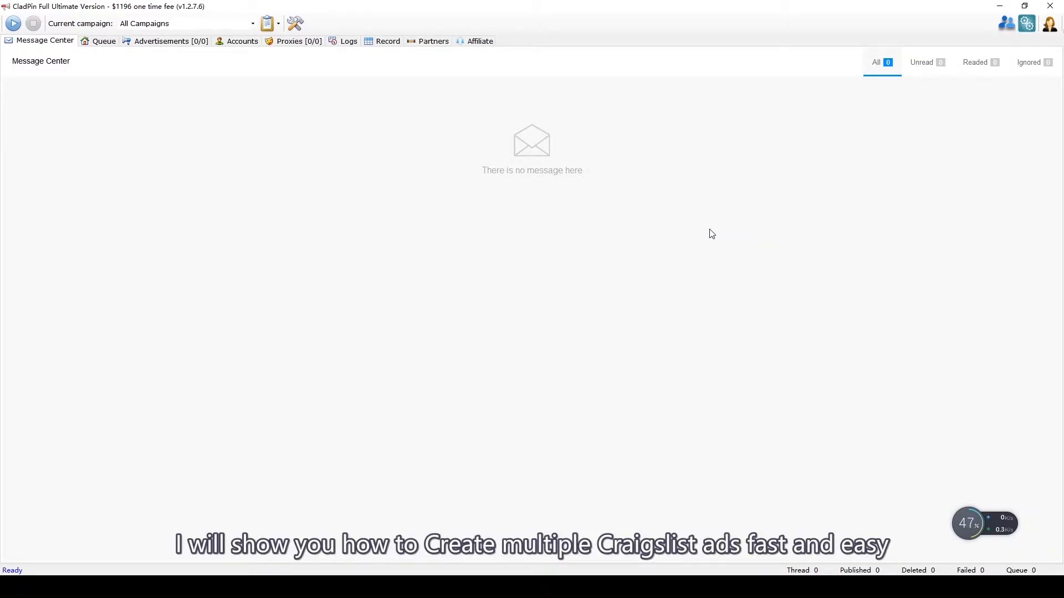
Step: Go to Accounts, look over Craigslist Accounts, then show the empty E-mail servers list
click(218, 44)
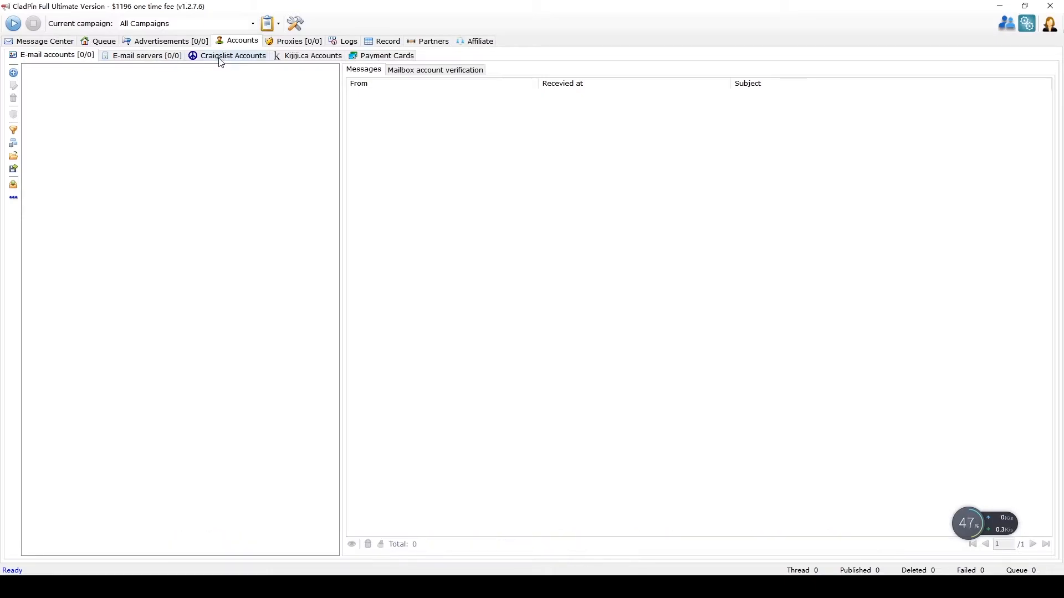
click(220, 59)
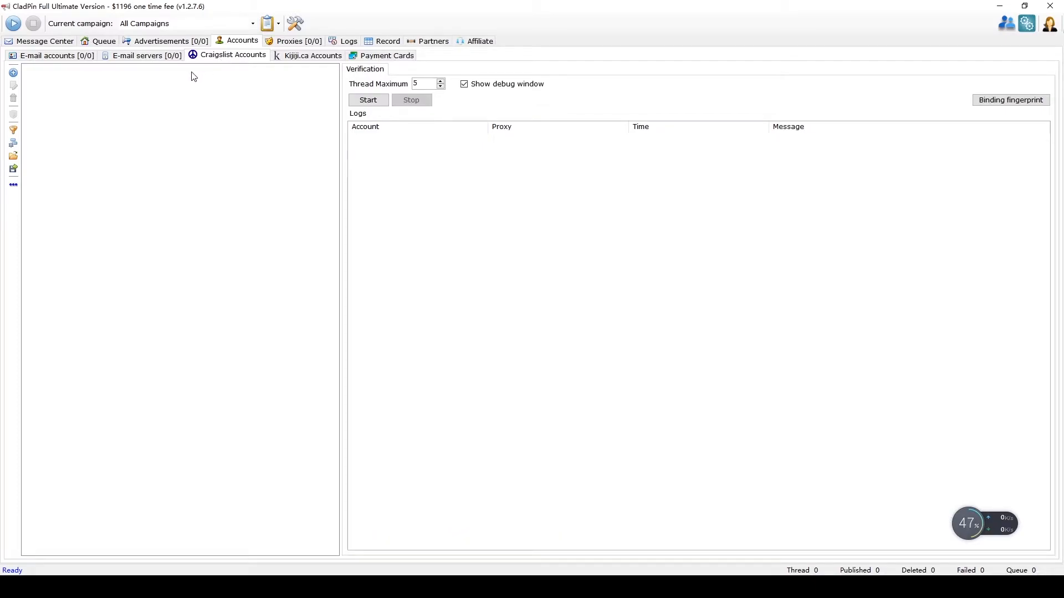
click(161, 57)
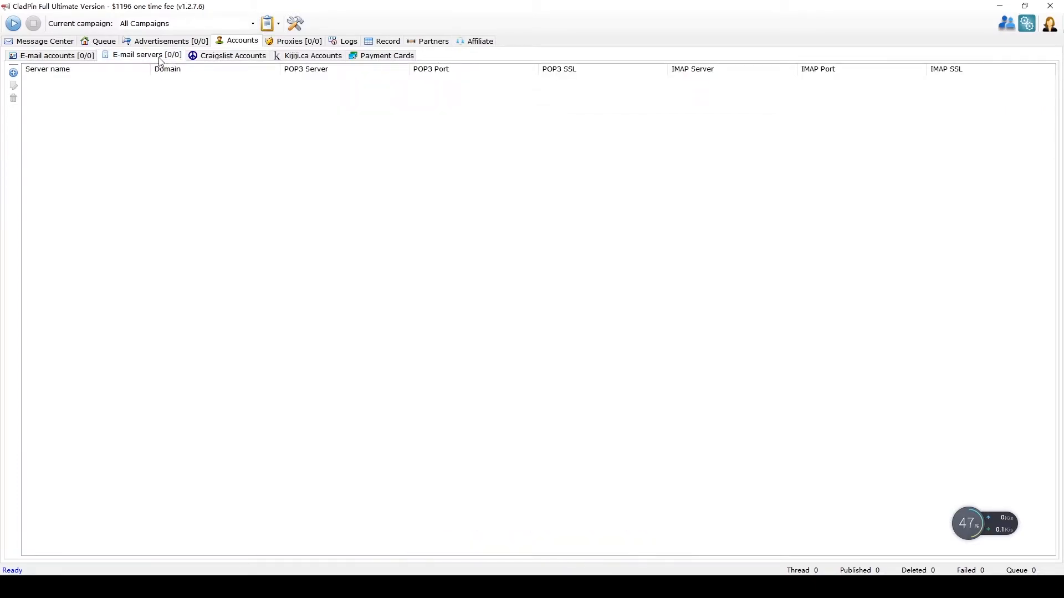
Step: Add an Outlook mail server from the preset: outlook.com, POP3 995 and IMAP 993 over SSL
click(14, 73)
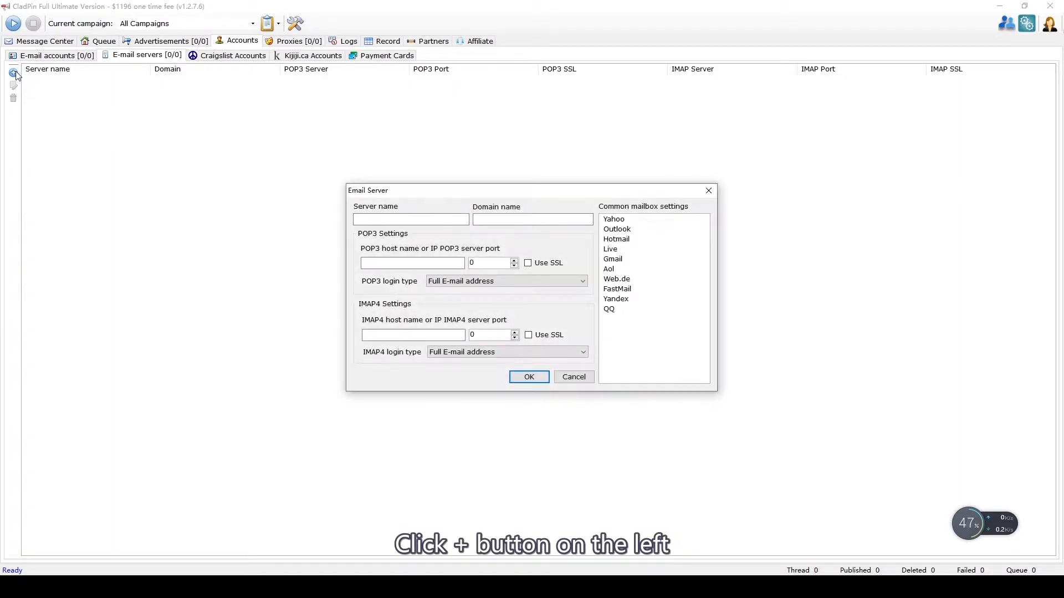
click(371, 221)
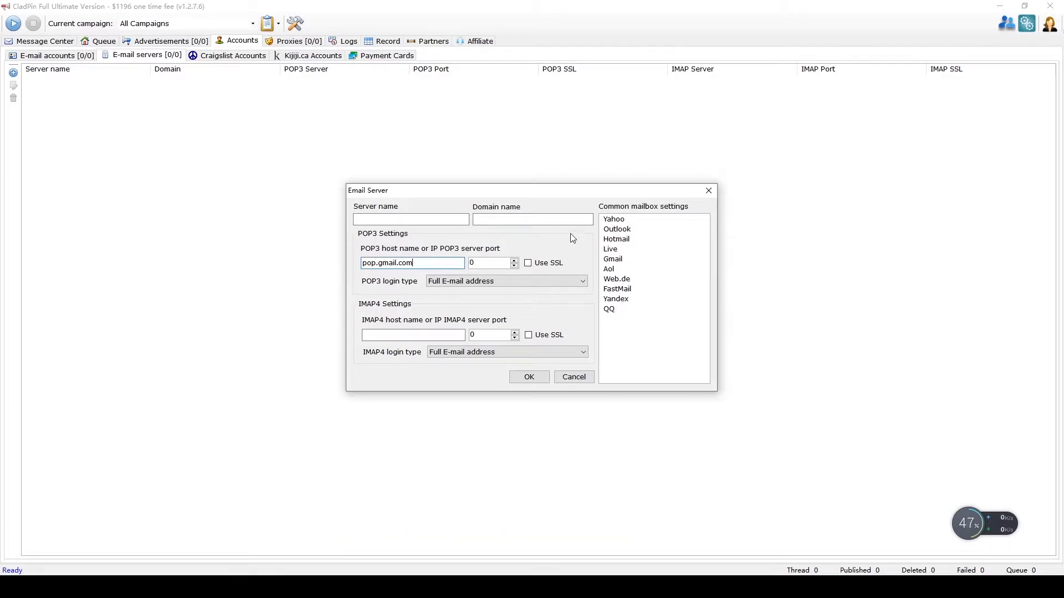
click(606, 230)
click(620, 262)
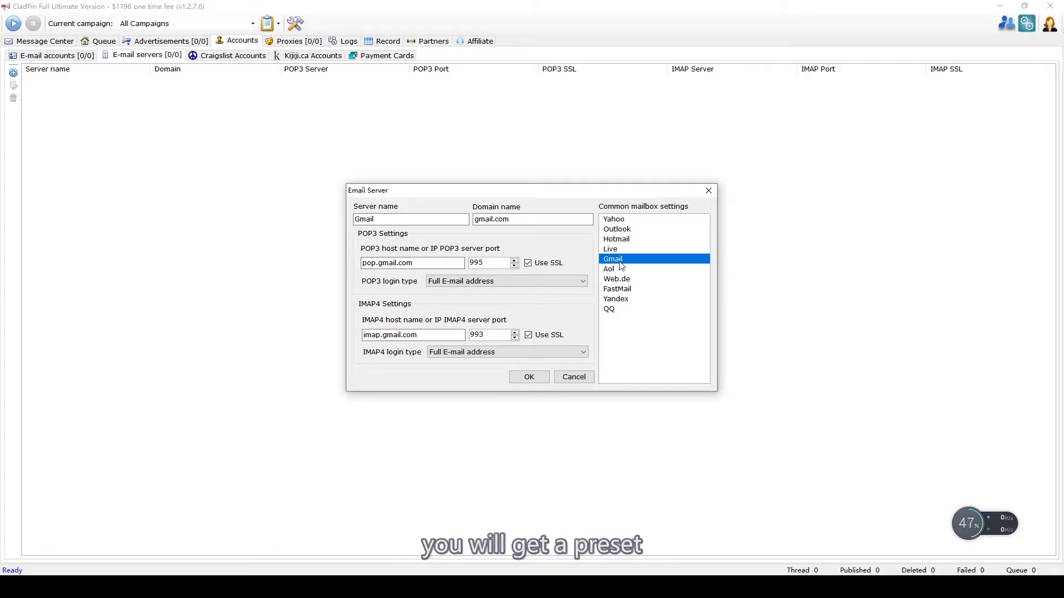
click(634, 230)
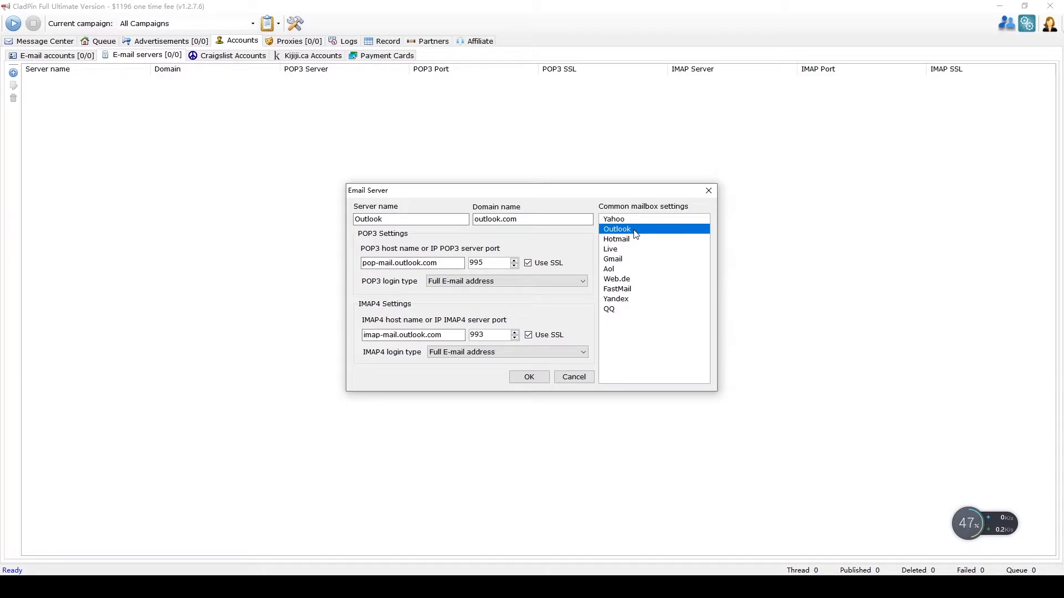
click(534, 380)
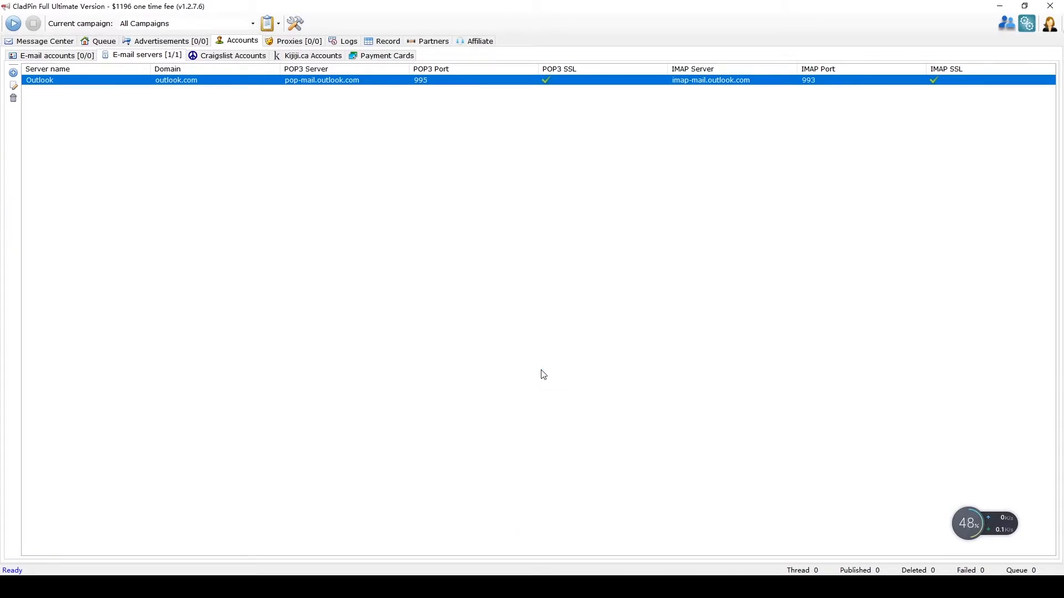
Step: Add an Outlook mailbox account with its e-mail address as username and the mailbox password
click(88, 60)
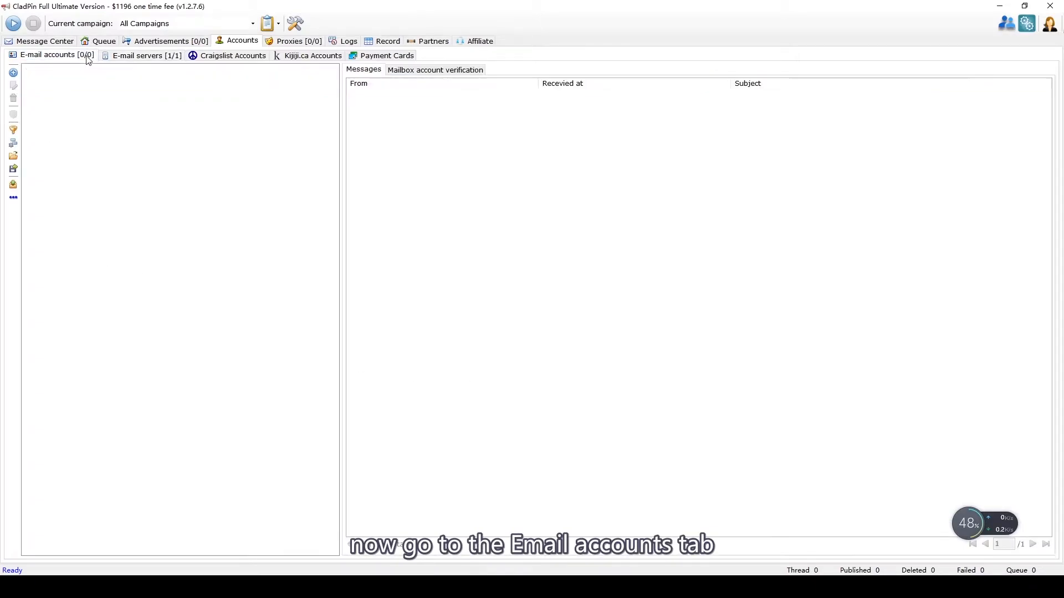
click(13, 72)
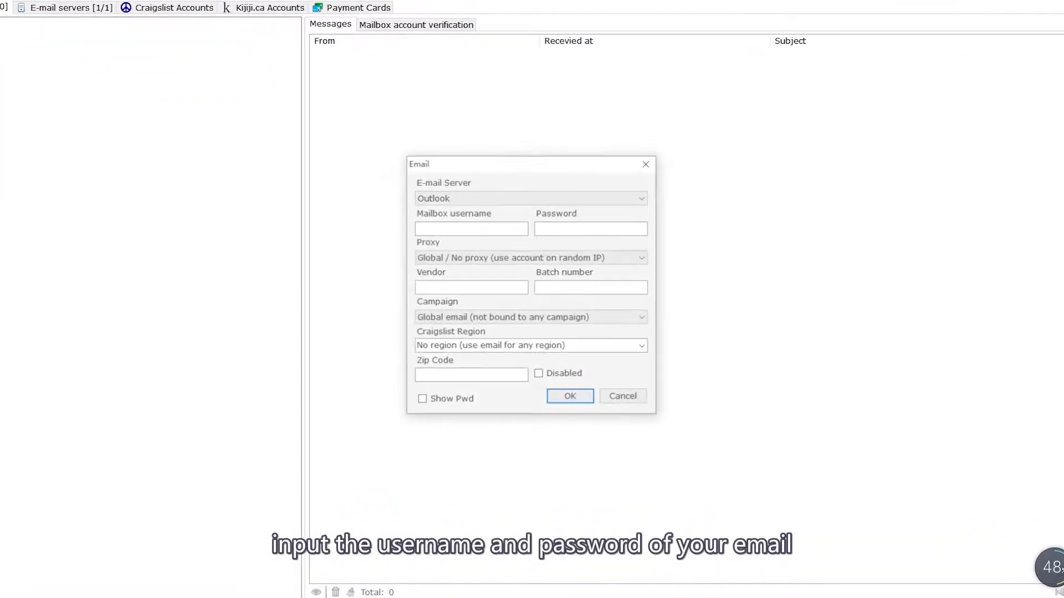
click(472, 214)
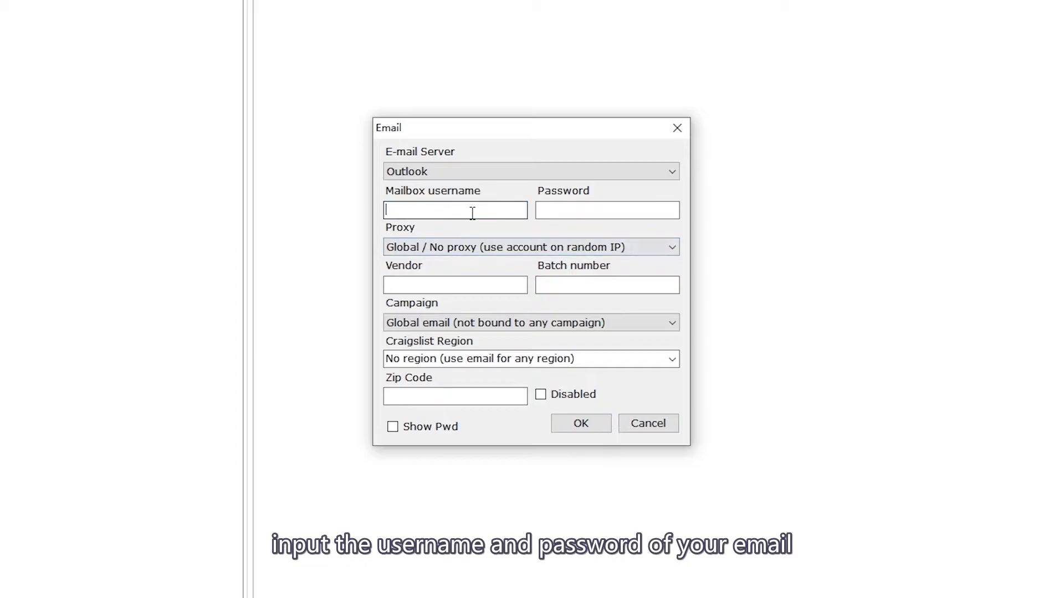
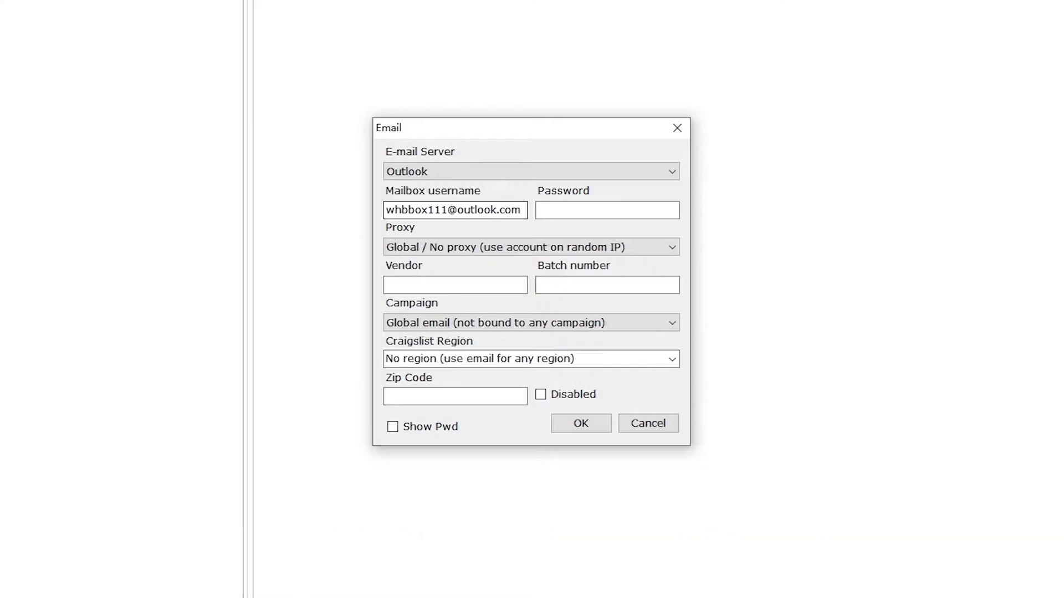
key(Tab)
text(••••)
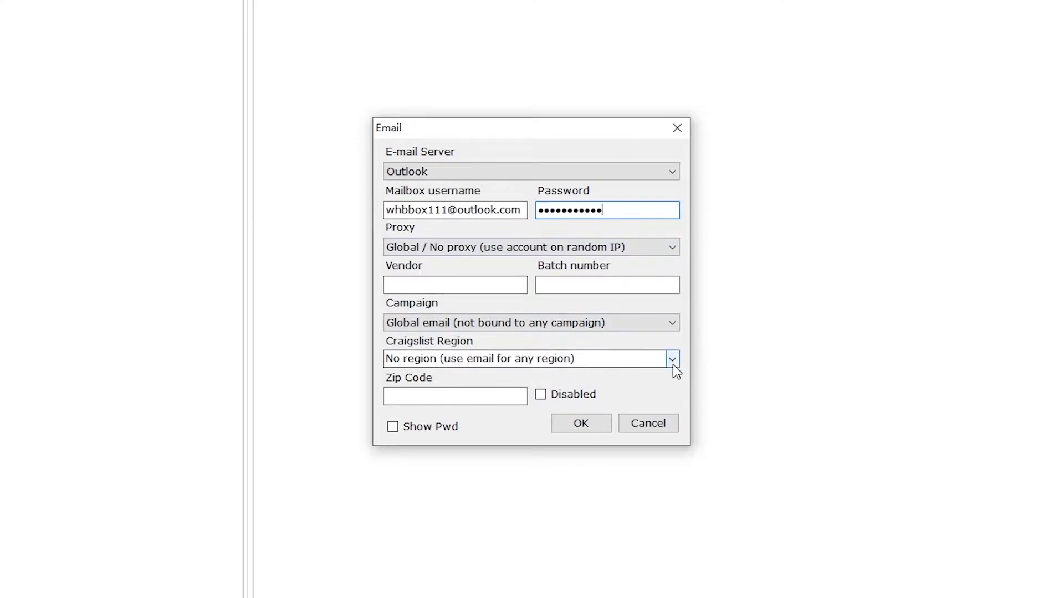
click(588, 430)
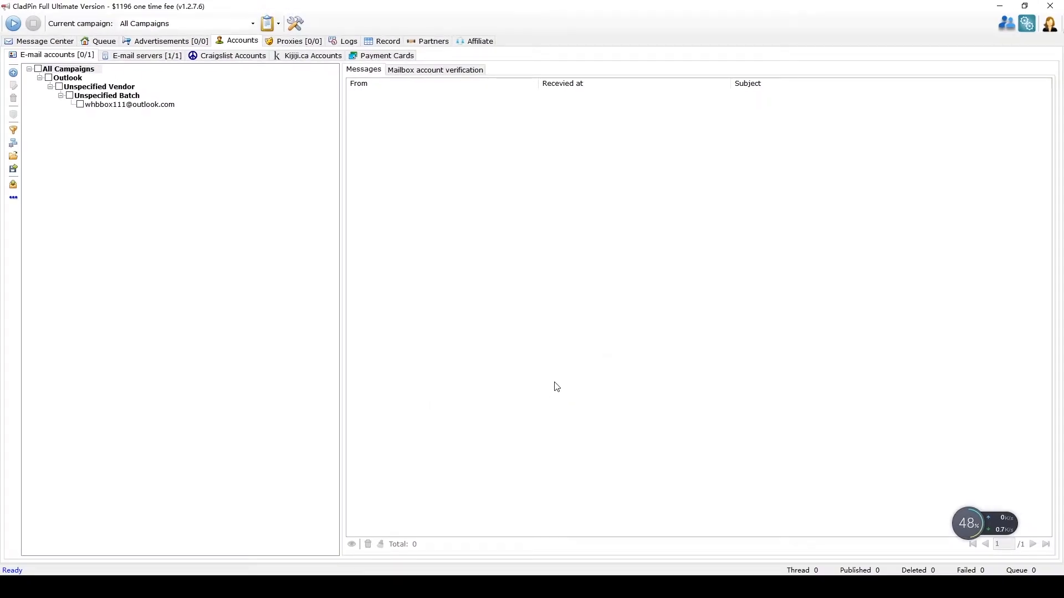
Step: Start a new Craigslist account with the Outlook e-mail login, Craigslist password and e-mail password
click(248, 64)
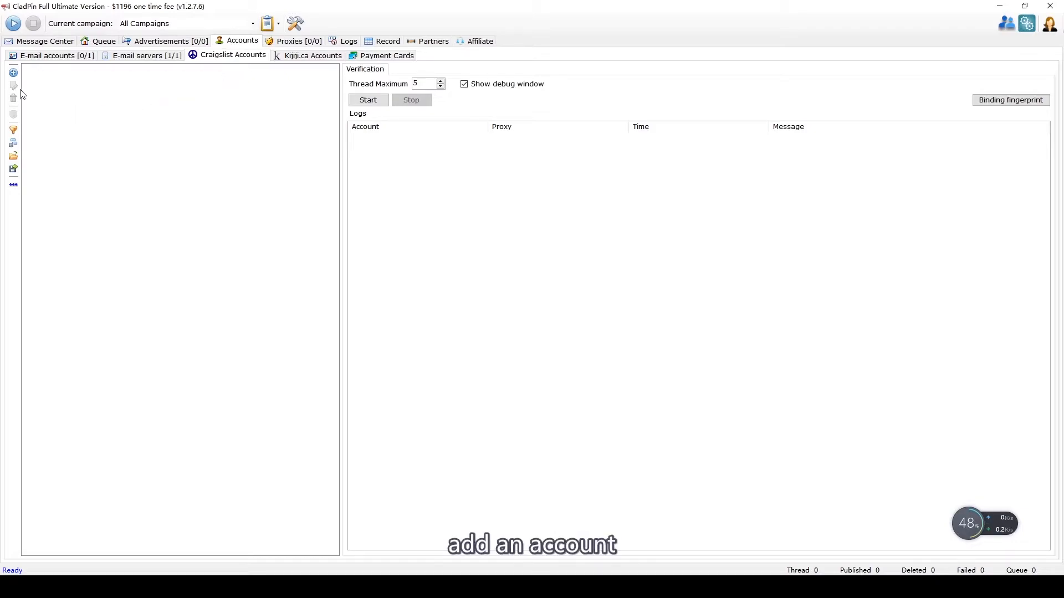
click(13, 72)
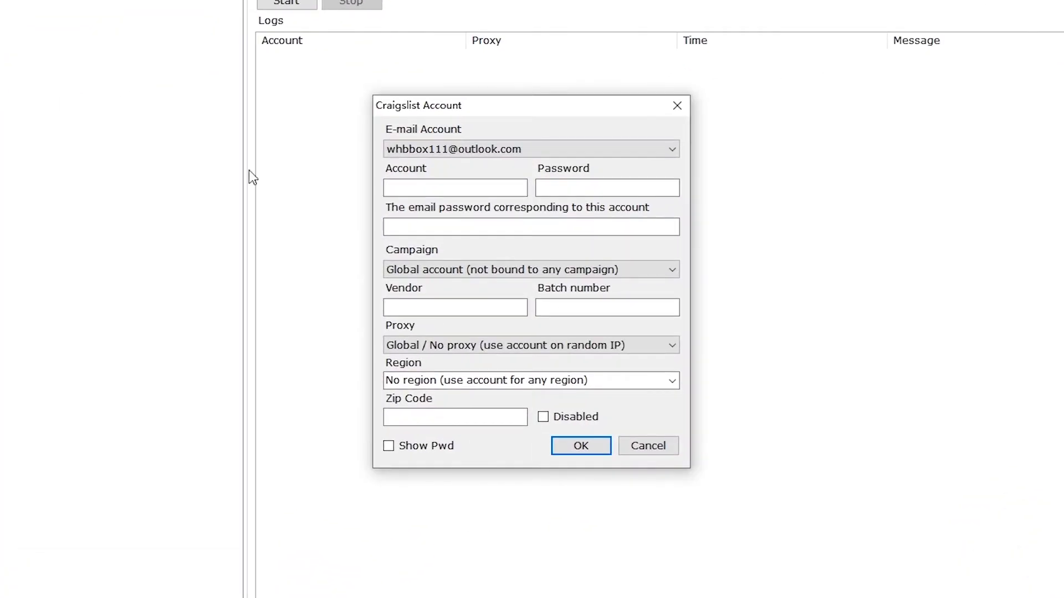
click(464, 186)
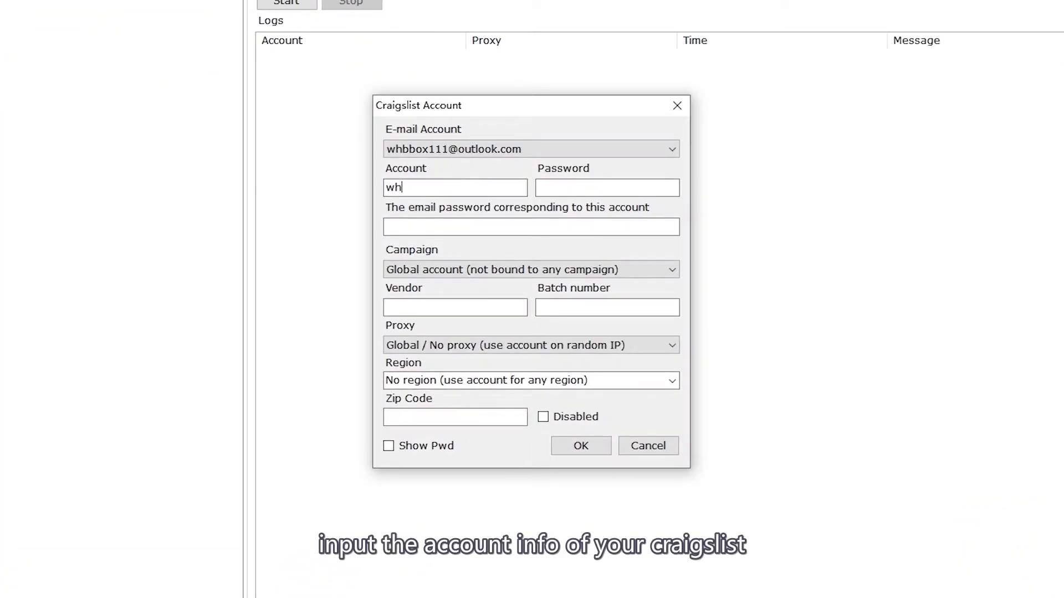
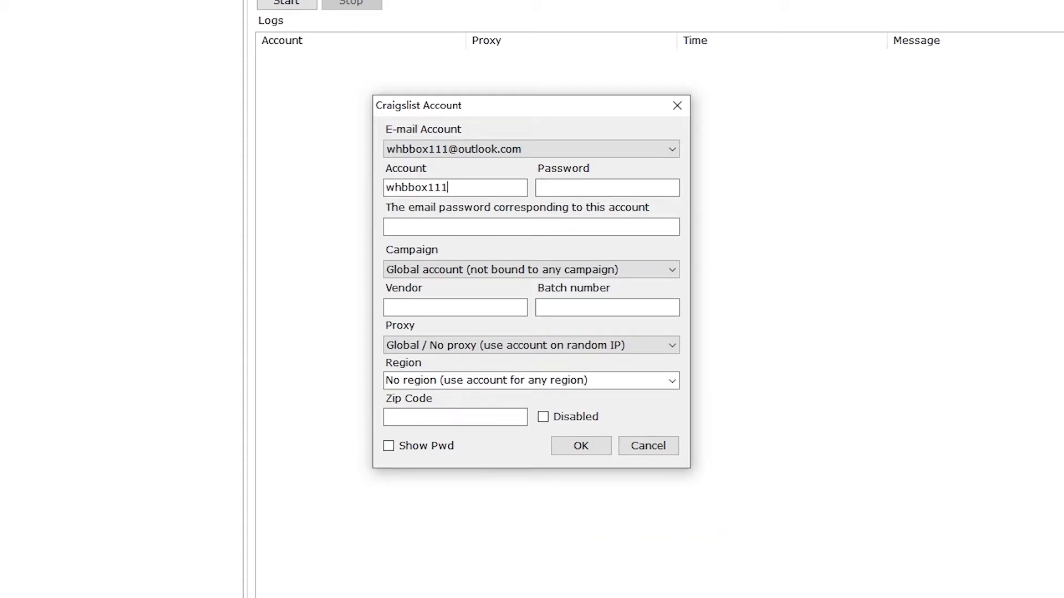
key(Tab)
text(•••)
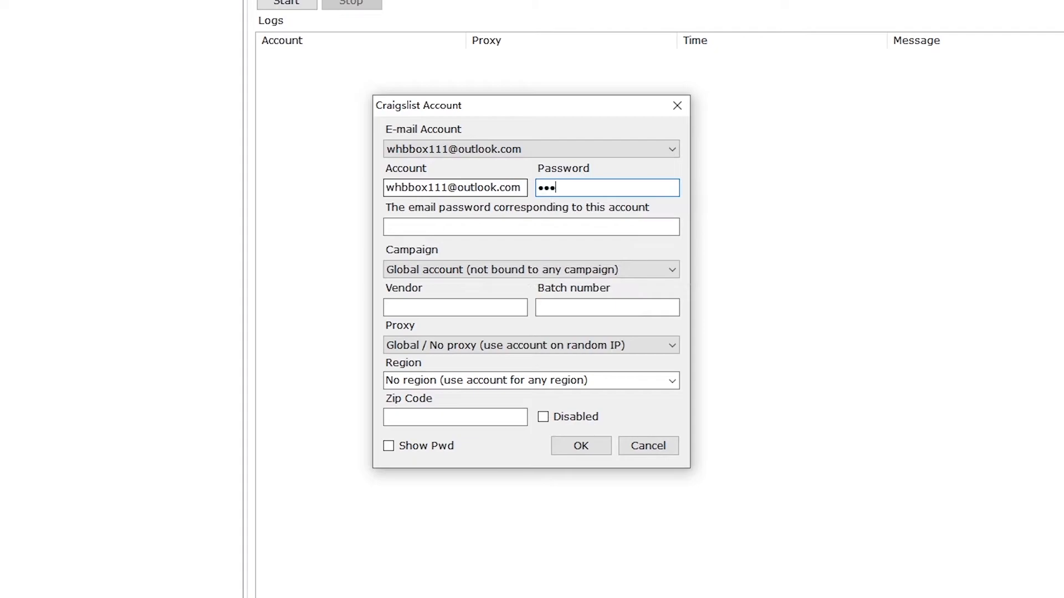
text(••••••••)
click(452, 222)
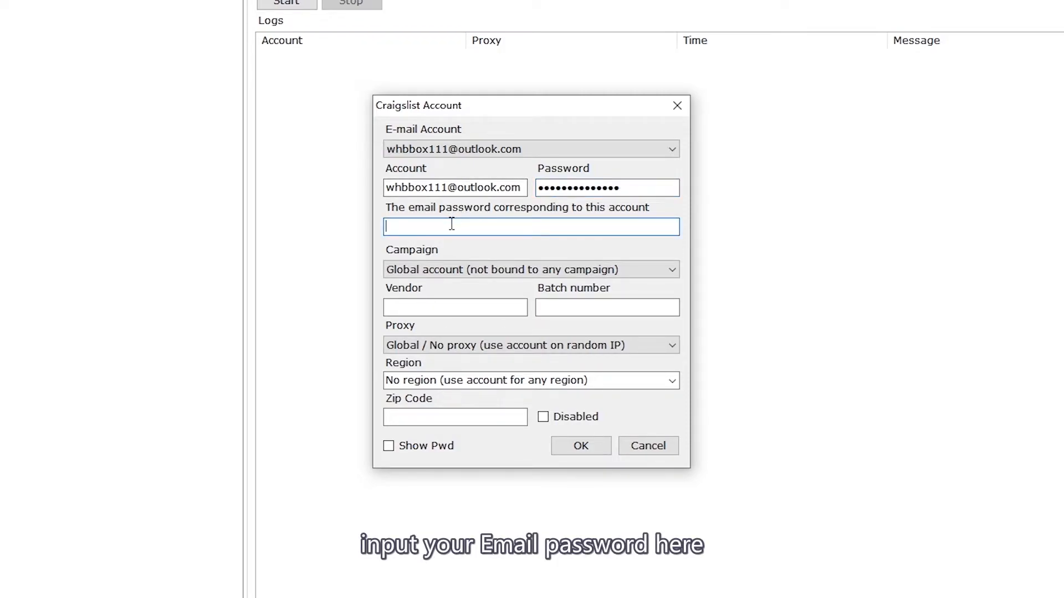
click(487, 154)
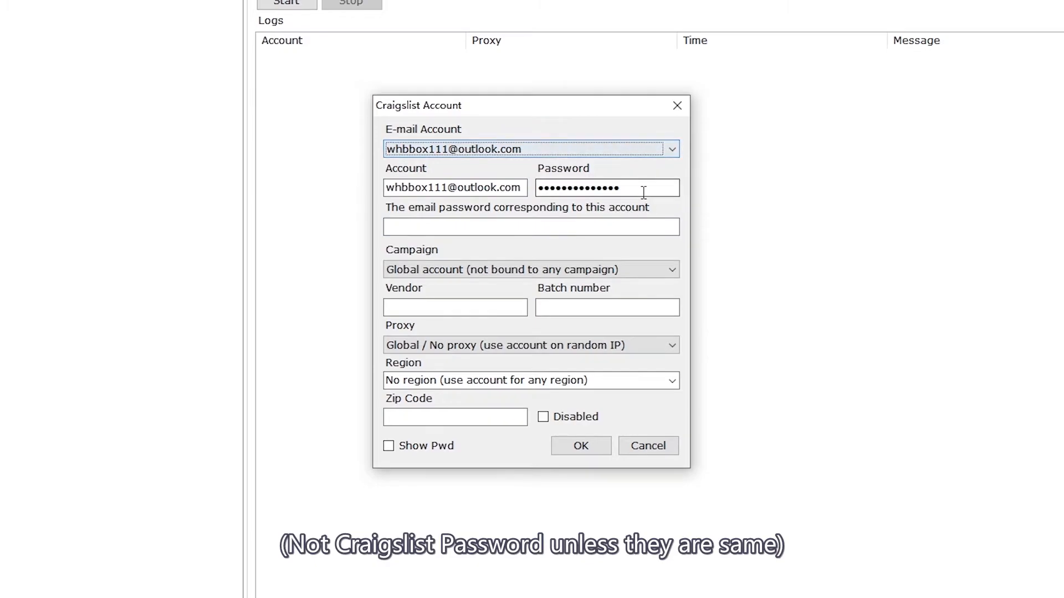
click(630, 226)
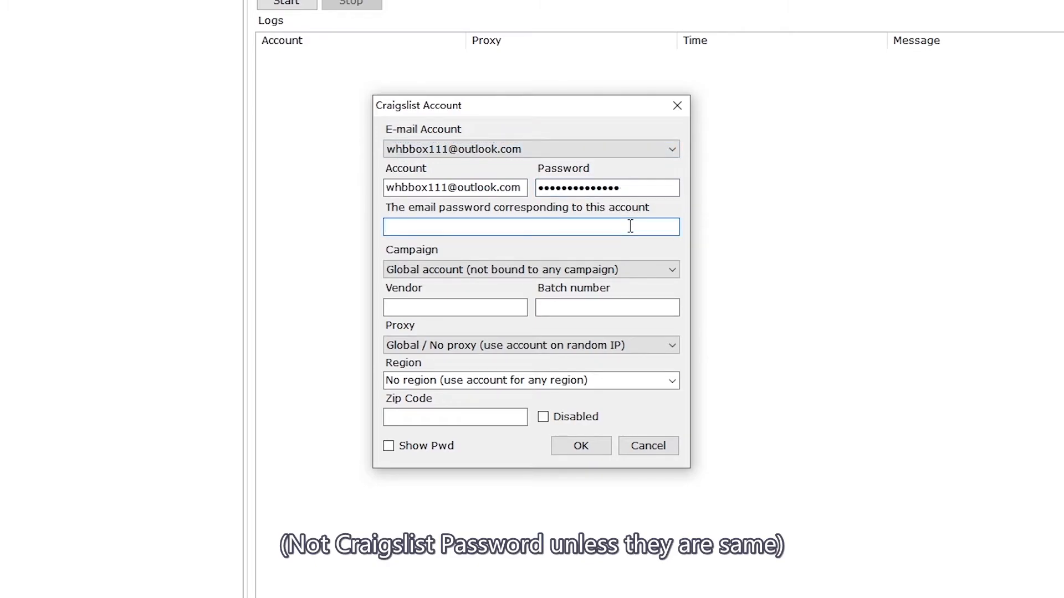
text(••••••••)
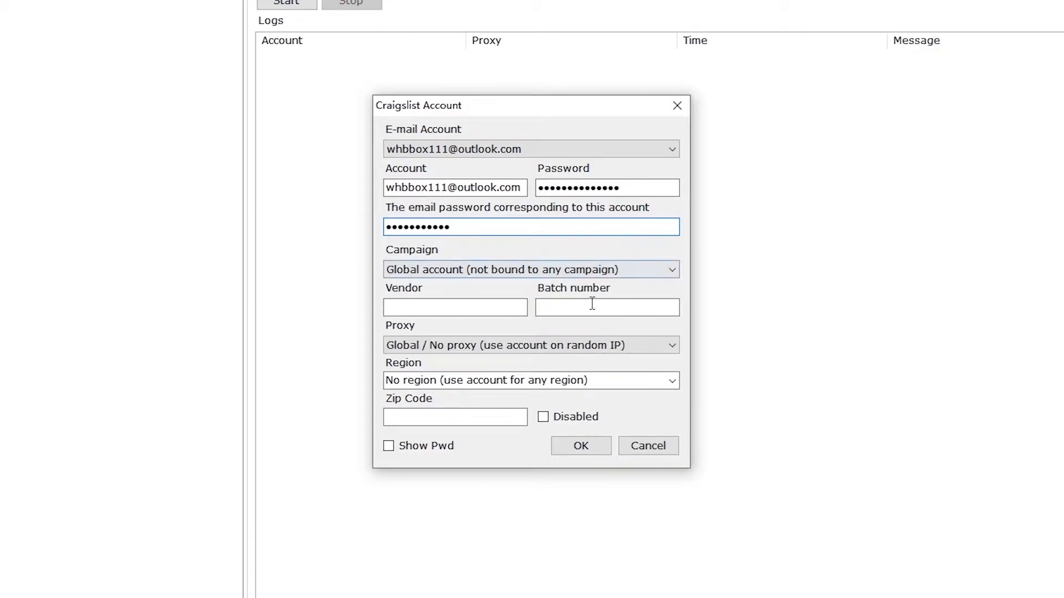
Step: Enter a vendor name and batch abc123, leave Zip Code empty, choose No region, and save
click(522, 307)
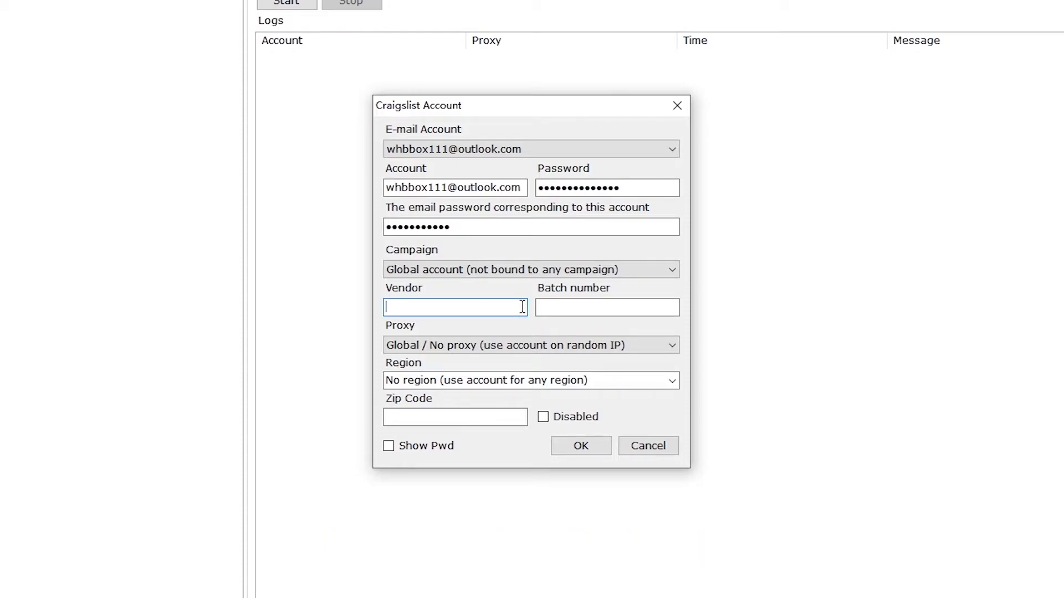
text(leslie)
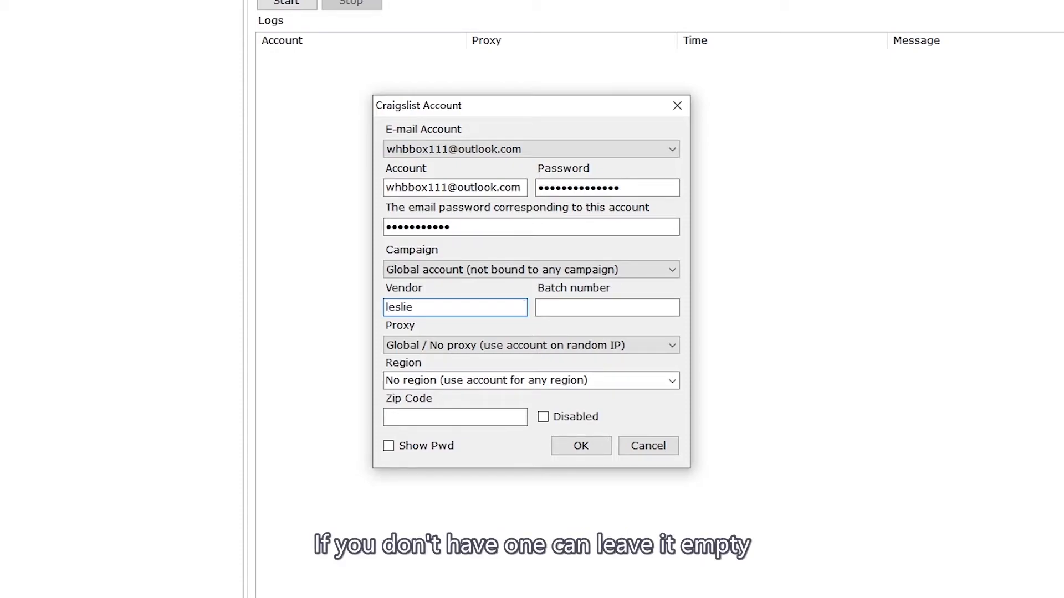
click(644, 306)
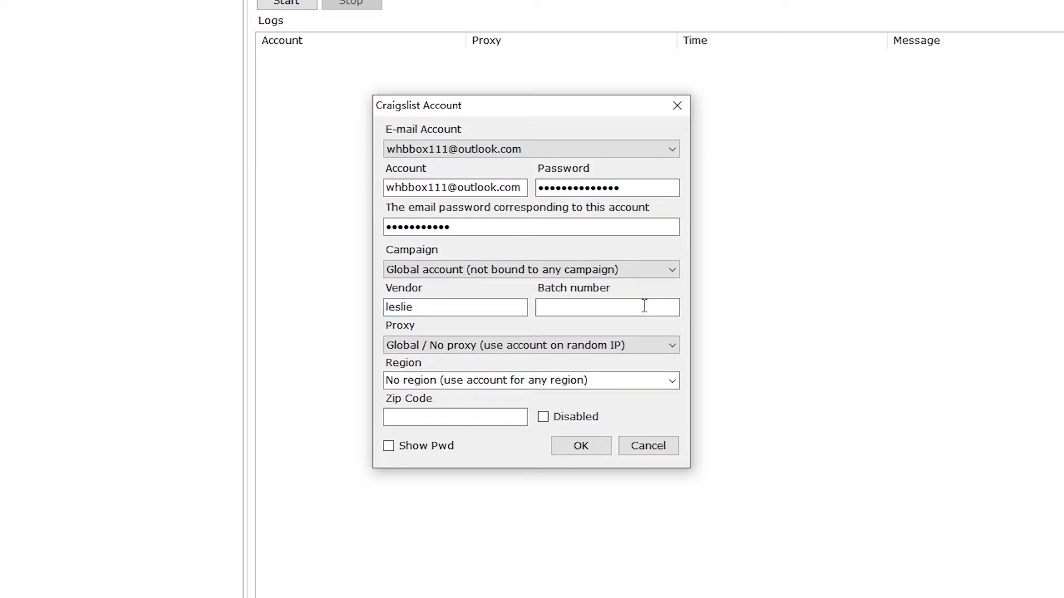
text(abc123)
click(672, 380)
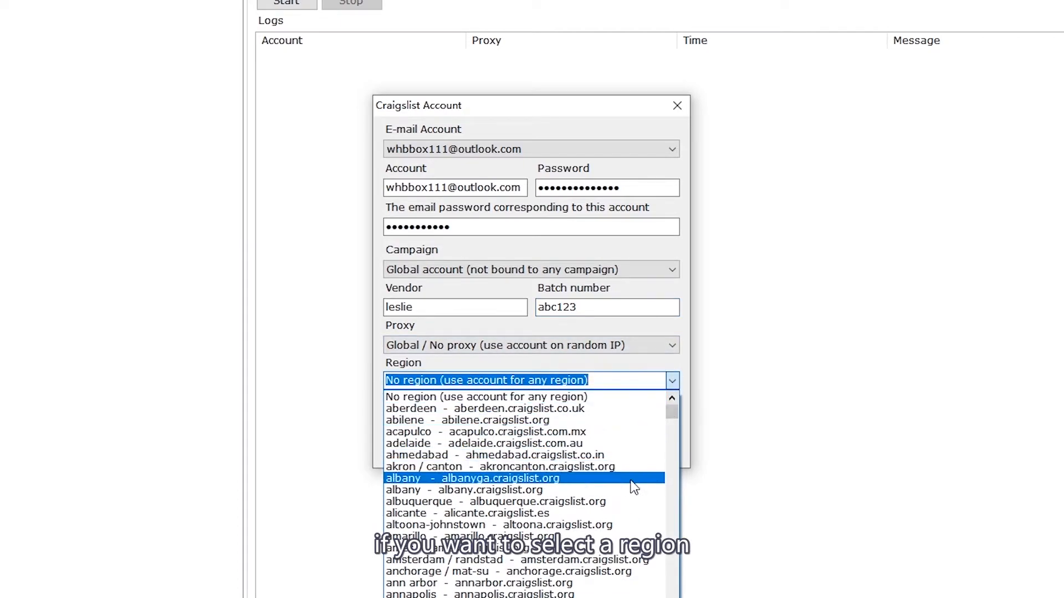
click(593, 572)
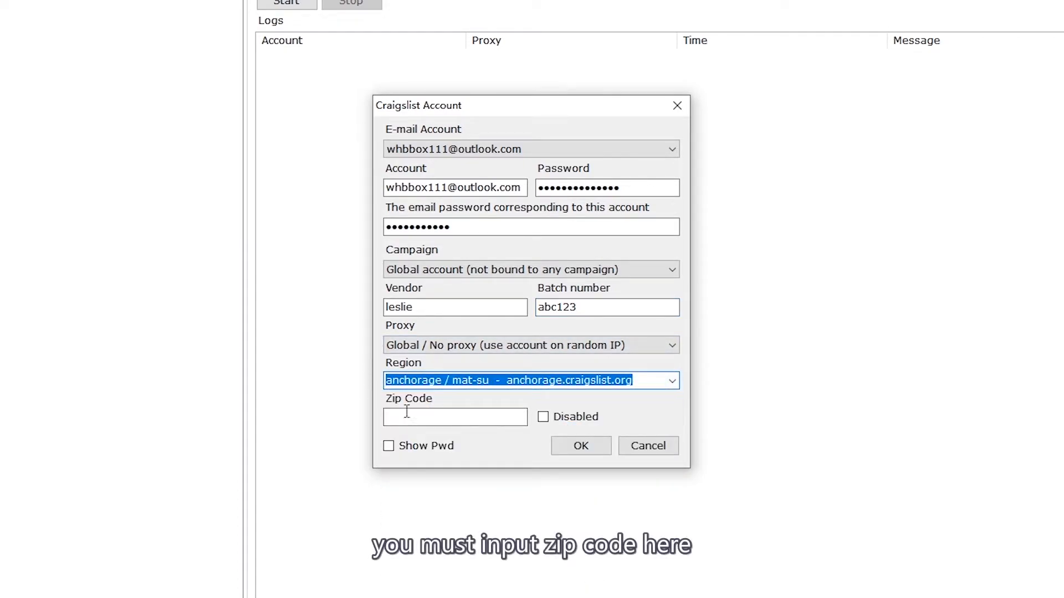
click(426, 418)
text(12)
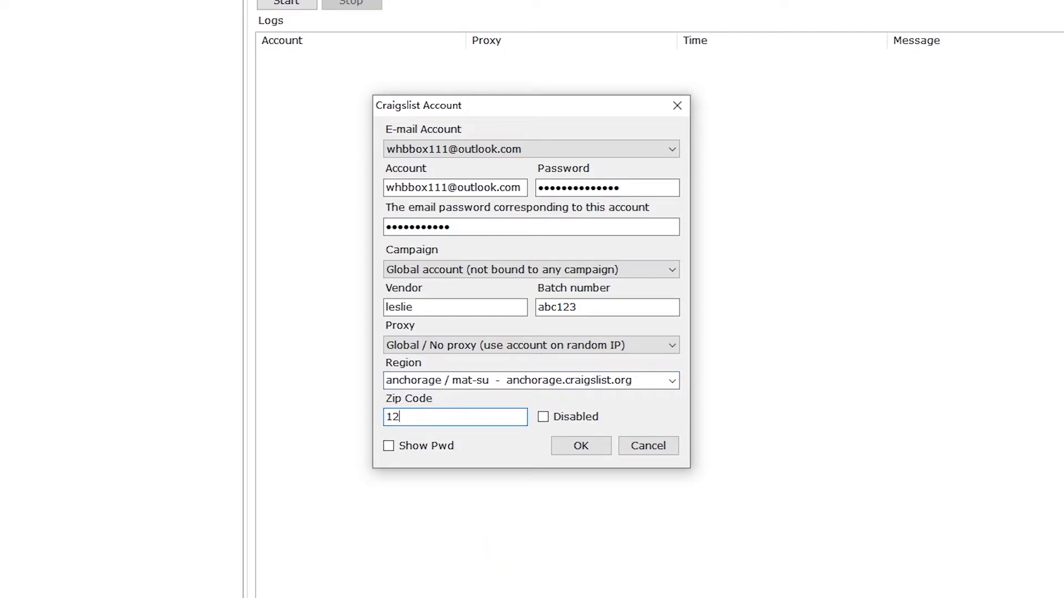
text(213)
key(BackSpace)
key(BackSpace)
key(BackSpace)
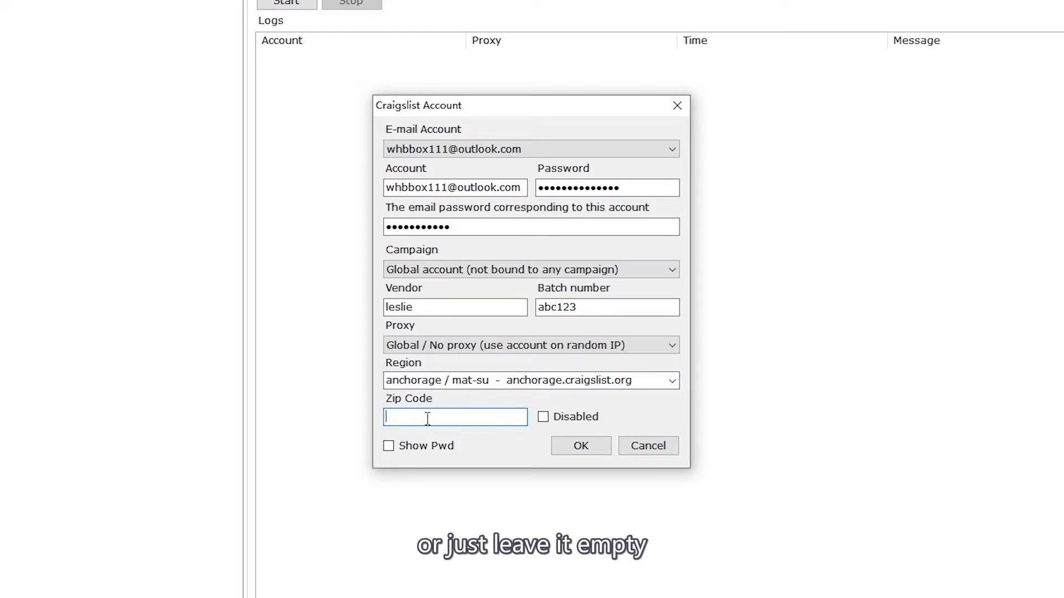
click(670, 381)
scroll(651, 438, up, 5)
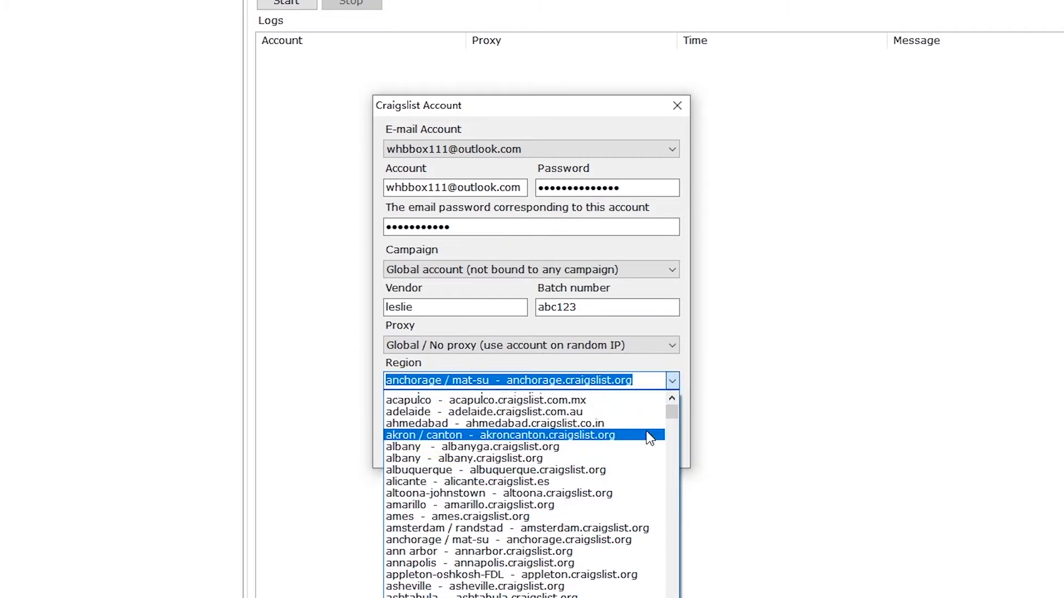
click(650, 394)
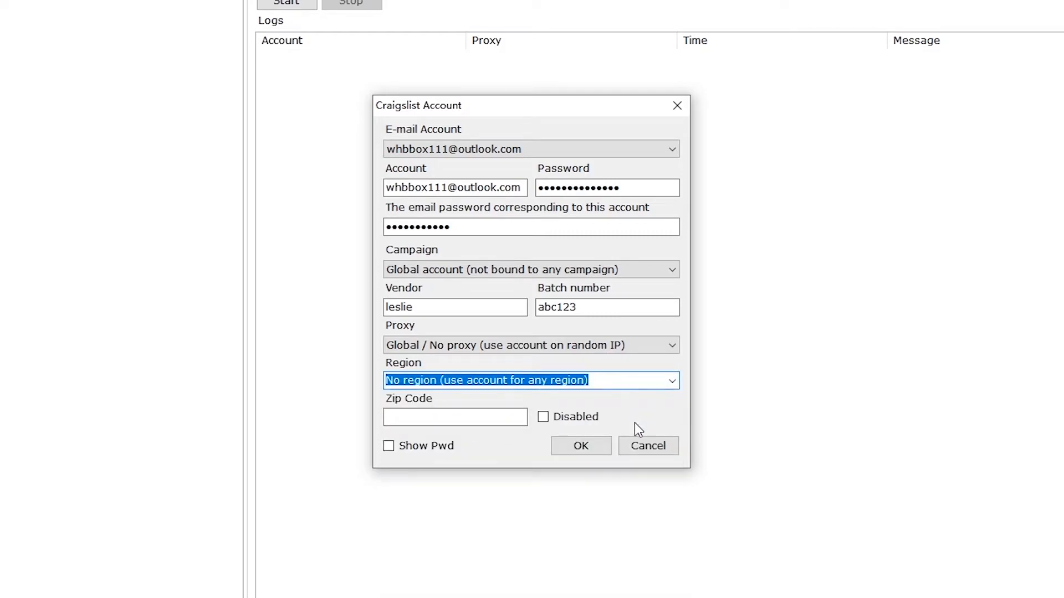
click(594, 452)
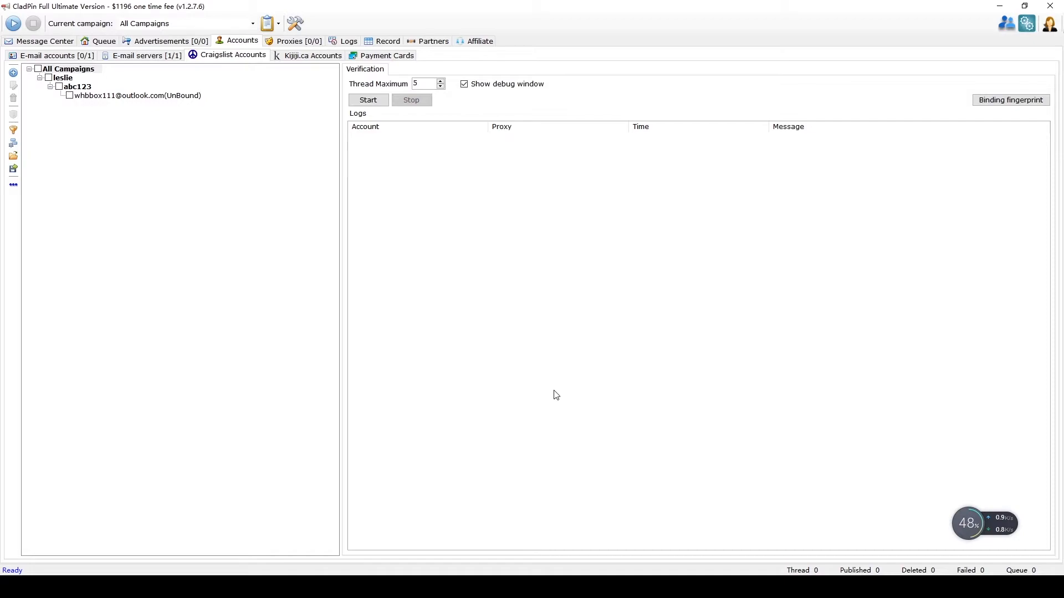
Step: Tick the Outlook mailbox in the E-mail accounts list, then go back to Craigslist Accounts
click(37, 59)
click(81, 106)
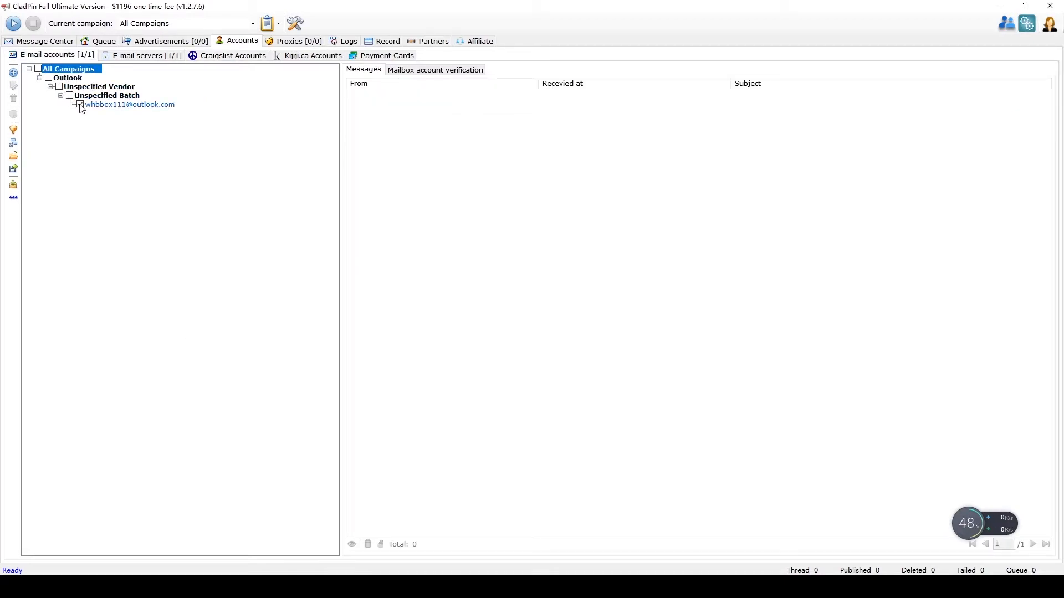
click(110, 112)
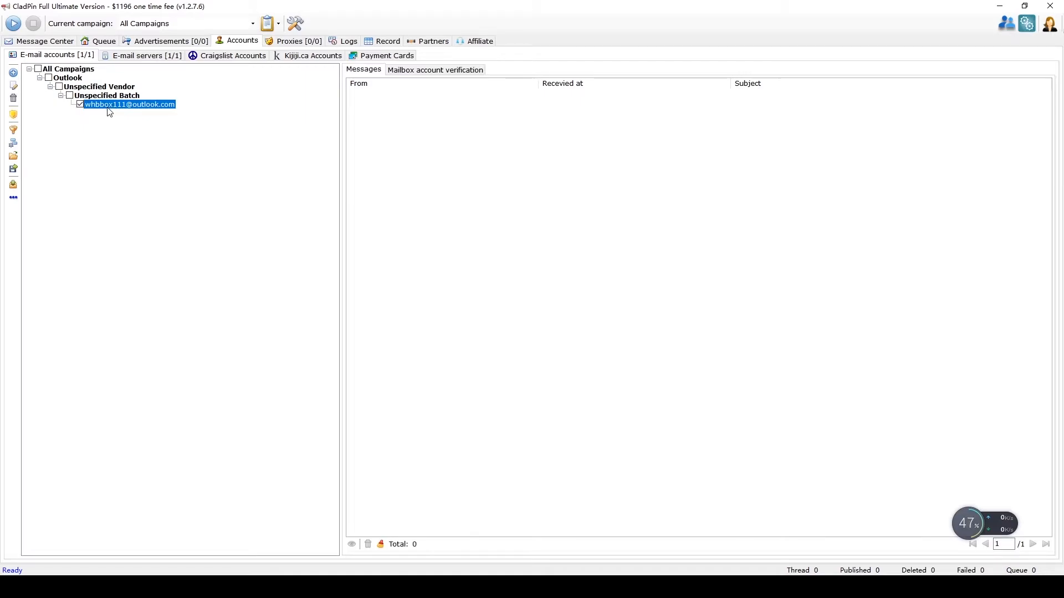
click(145, 57)
click(234, 56)
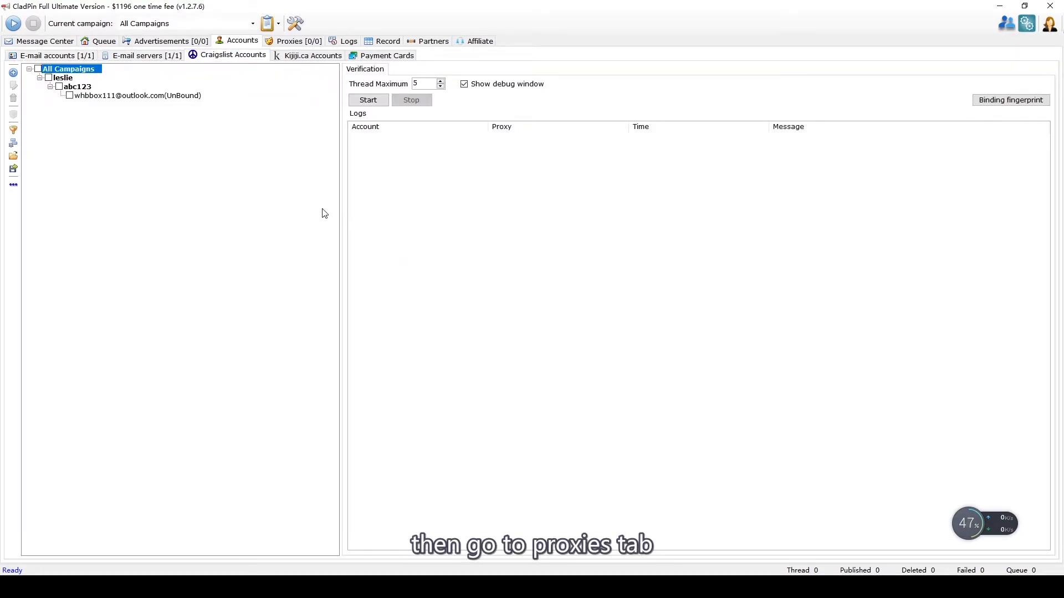
Step: Begin adding a single proxy with IP 123.213.123, then cancel, leaving the list empty
click(315, 42)
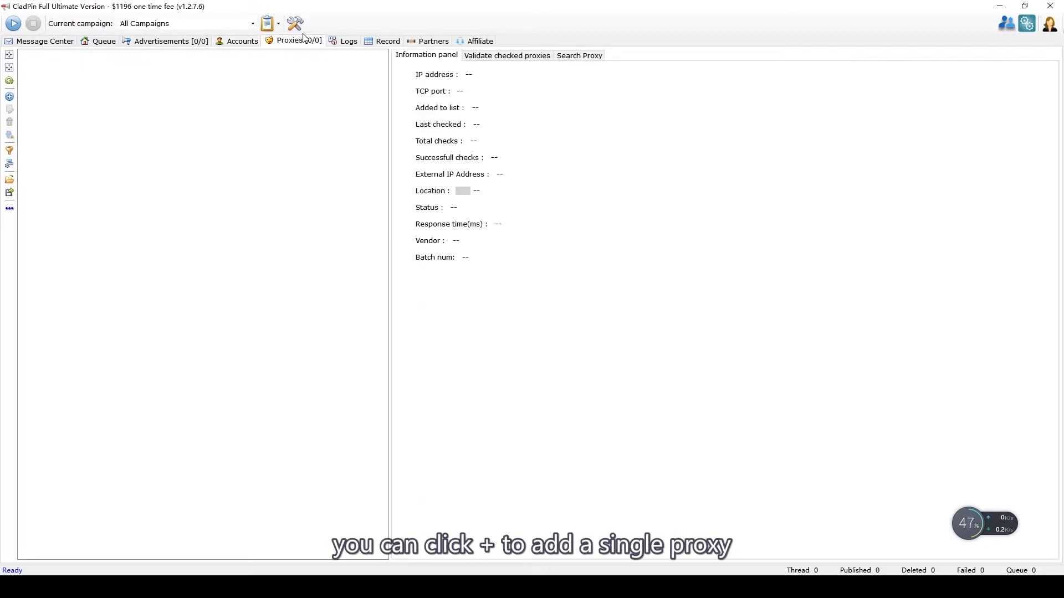
click(10, 97)
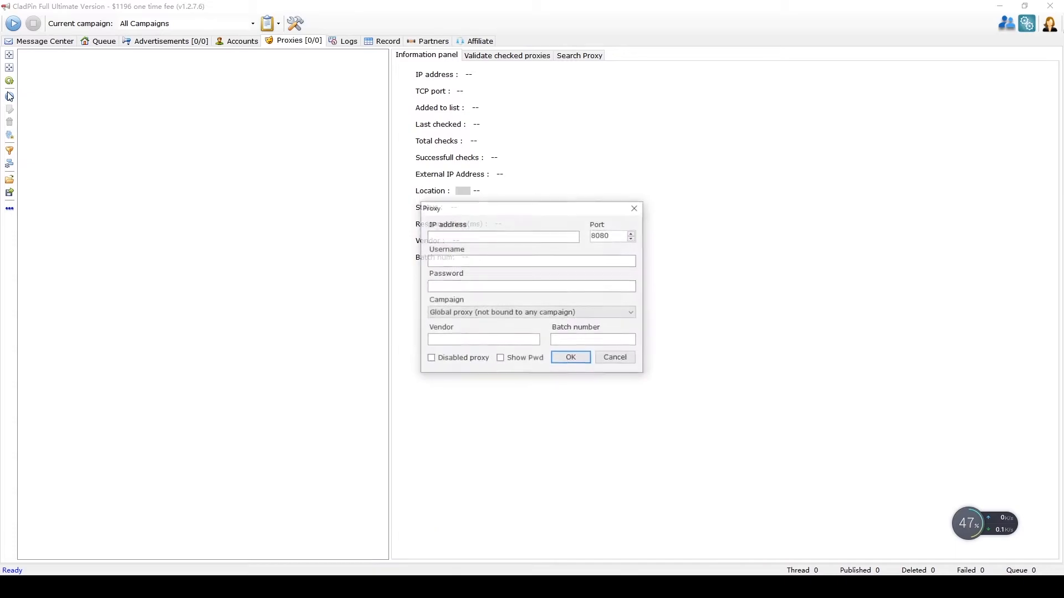
click(493, 238)
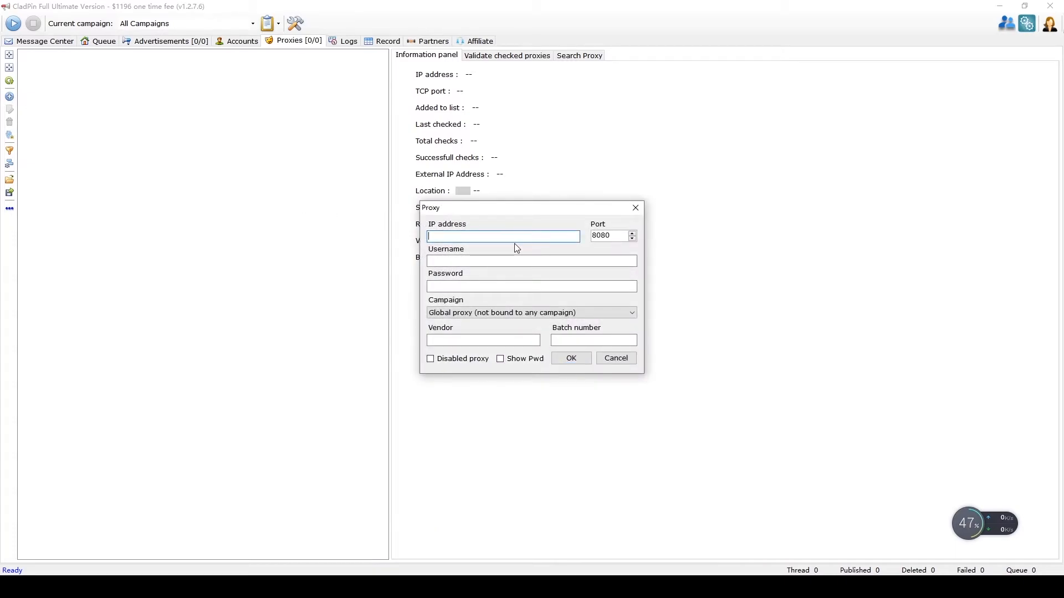
text(werwr)
key(BackSpace)
key(BackSpace)
text(123.213.123)
click(616, 359)
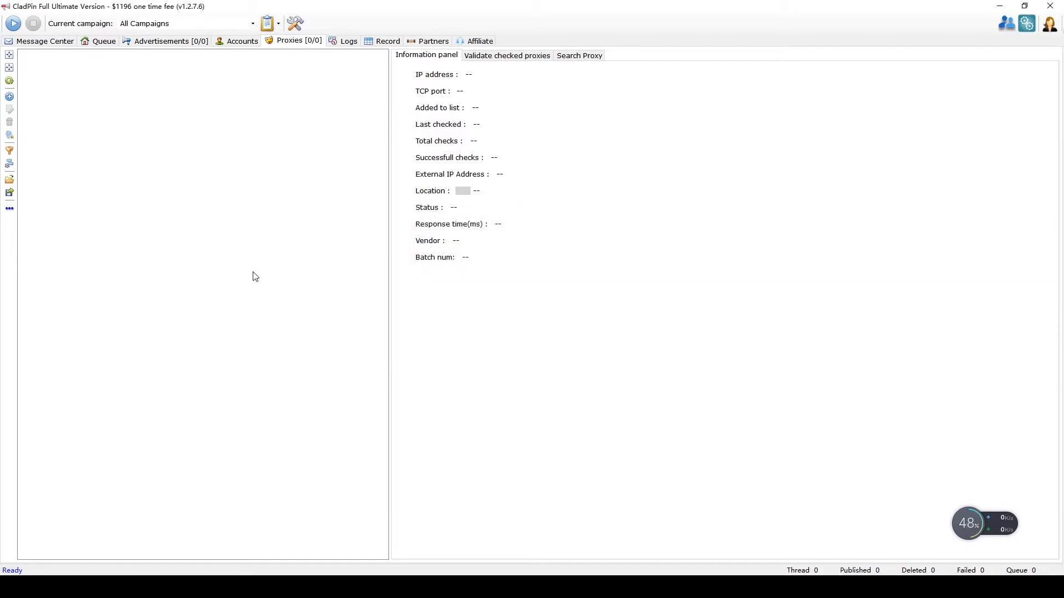
Step: Import the 100 proxies from D:\WORK\proxies11.txt
click(13, 181)
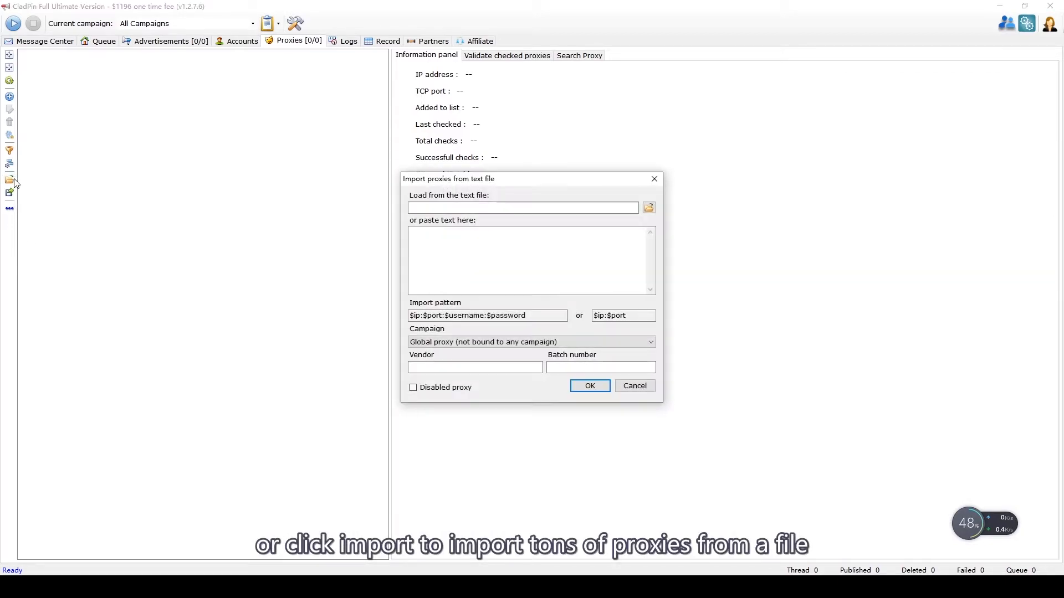
click(649, 209)
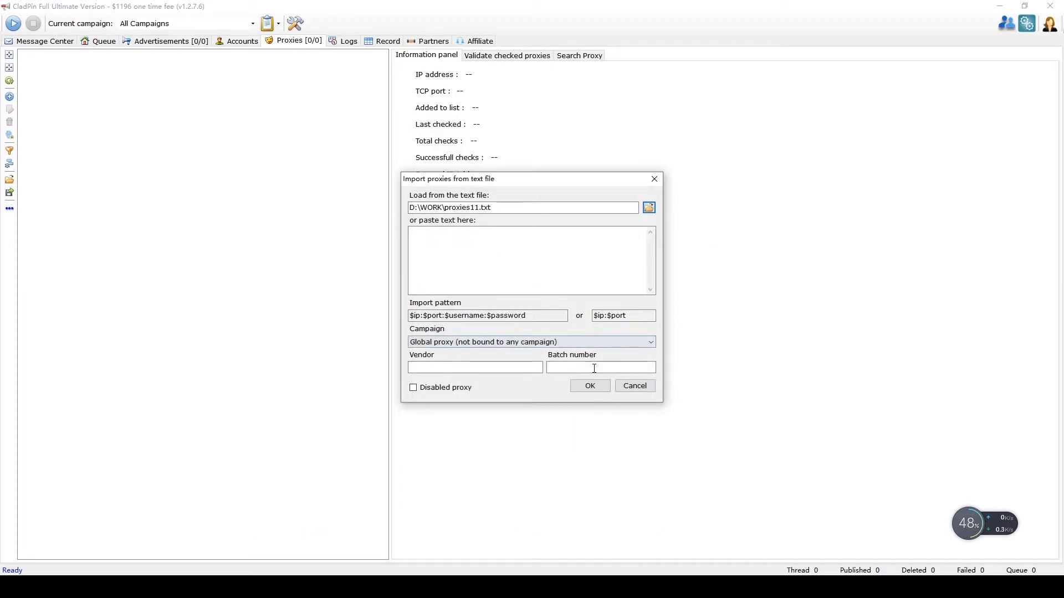
click(589, 385)
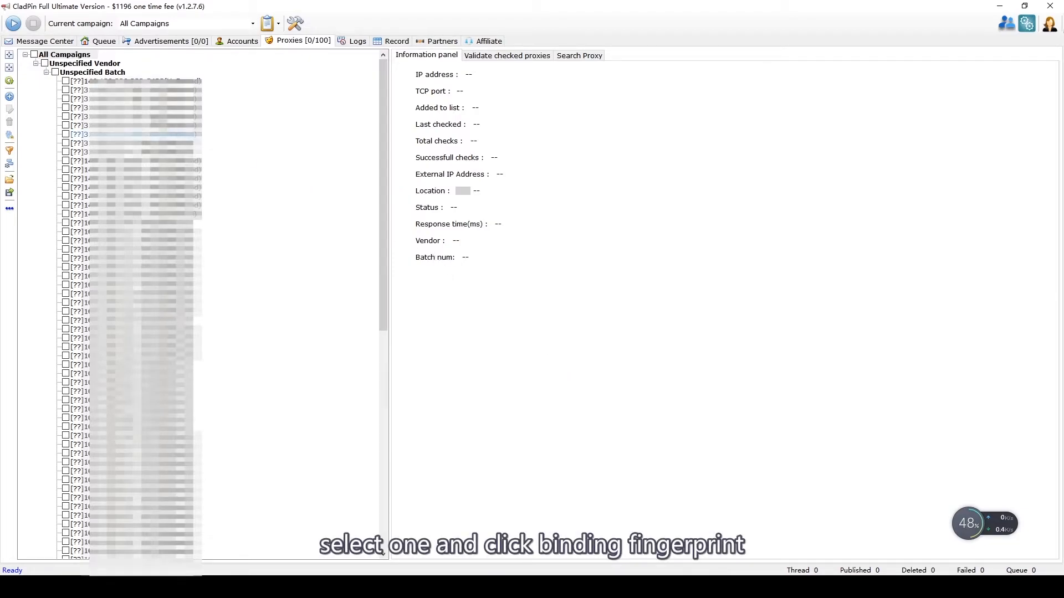
Step: Bind a de-DE, Europe/Berlin fingerprint to the first proxy, with its geolocation near Frankfurt
click(66, 81)
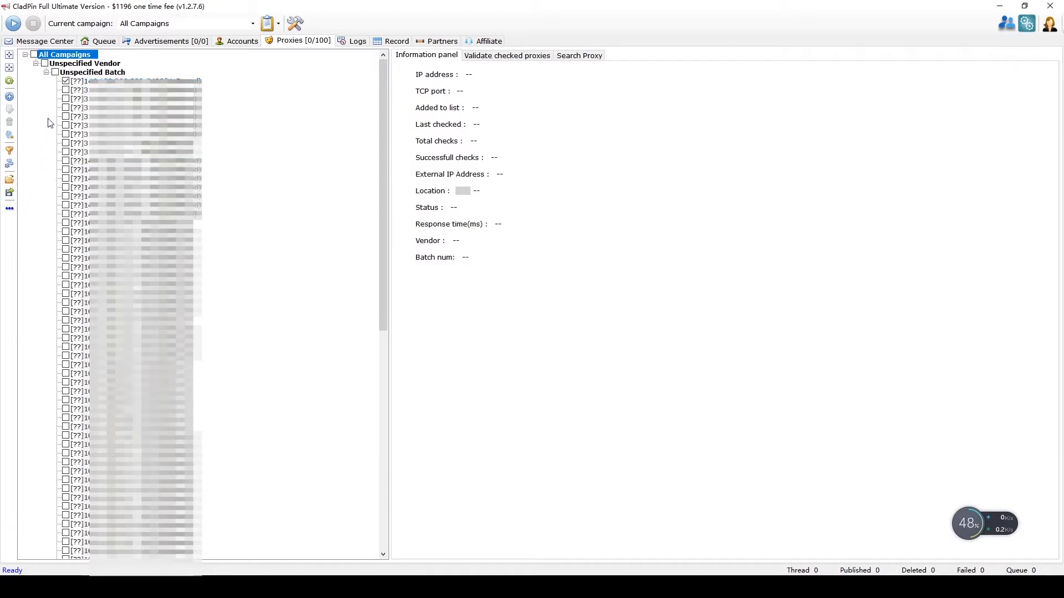
click(80, 83)
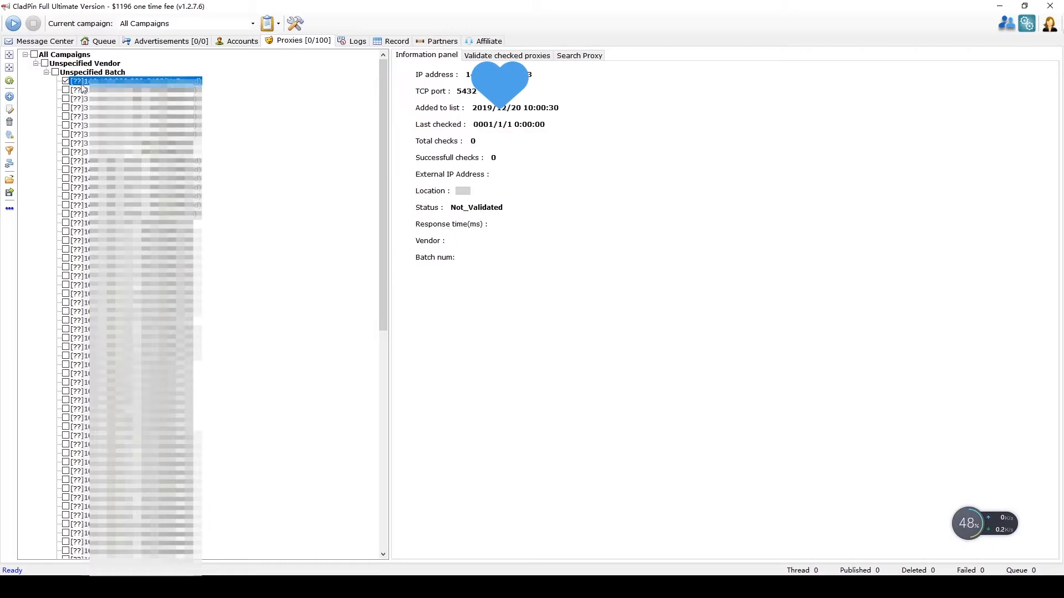
click(10, 136)
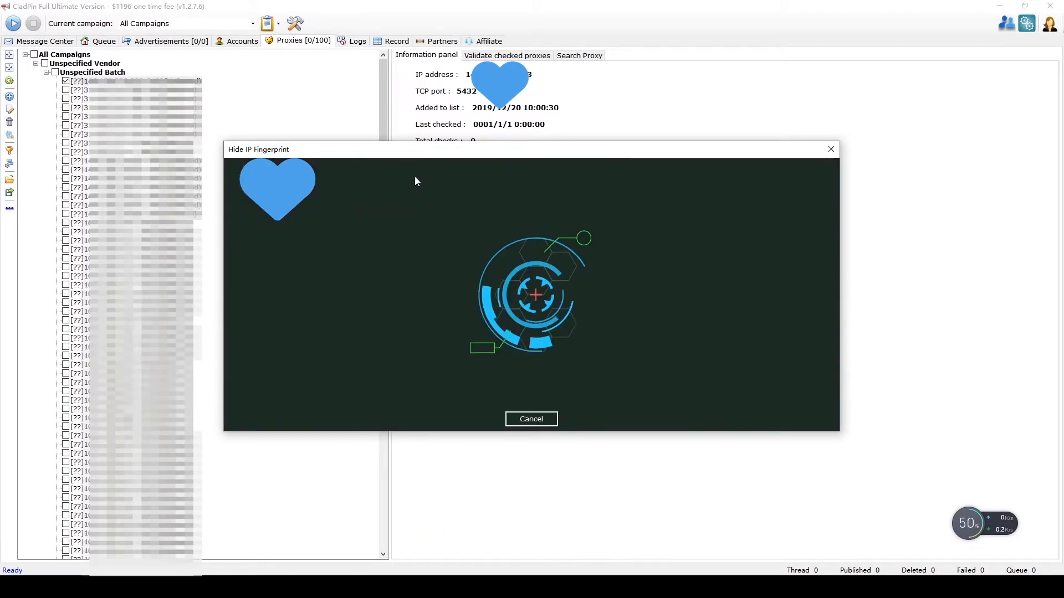
click(416, 180)
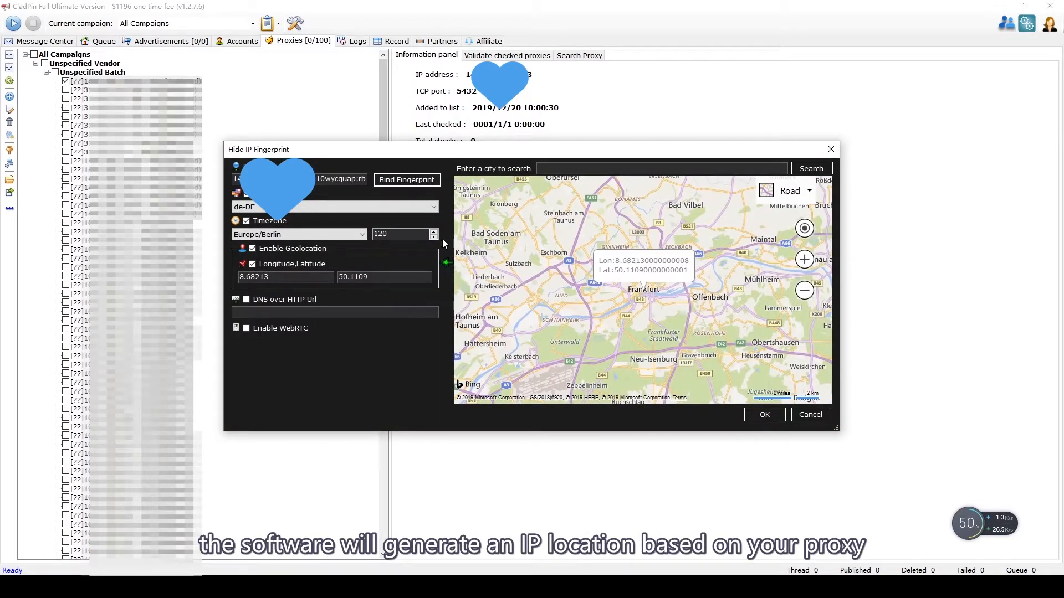
click(480, 375)
click(804, 291)
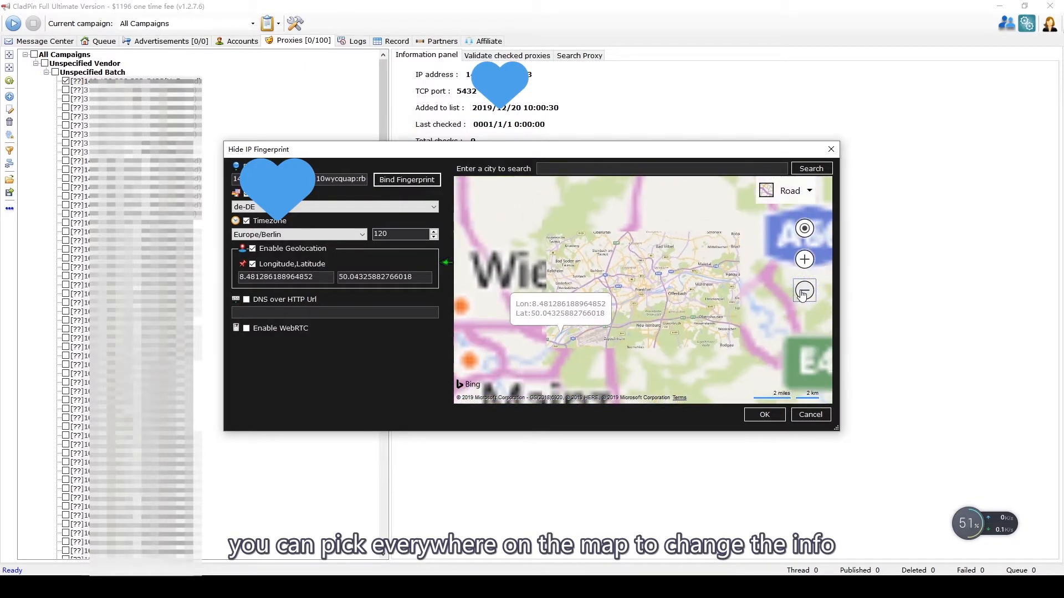
click(507, 245)
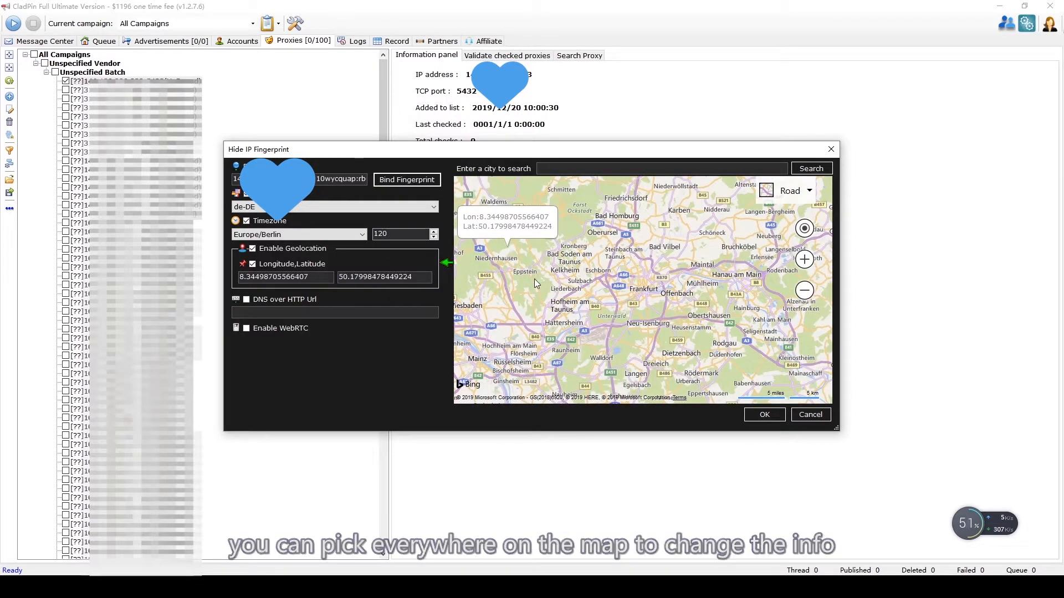
click(763, 417)
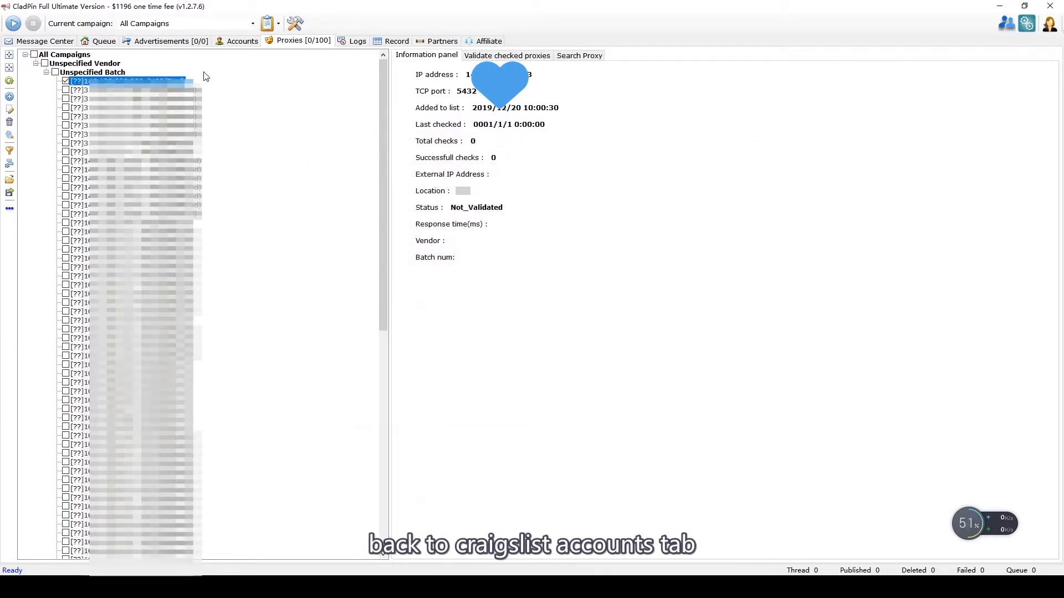
Step: Assign an imported proxy to the Craigslist account and tick the account in the list
click(231, 42)
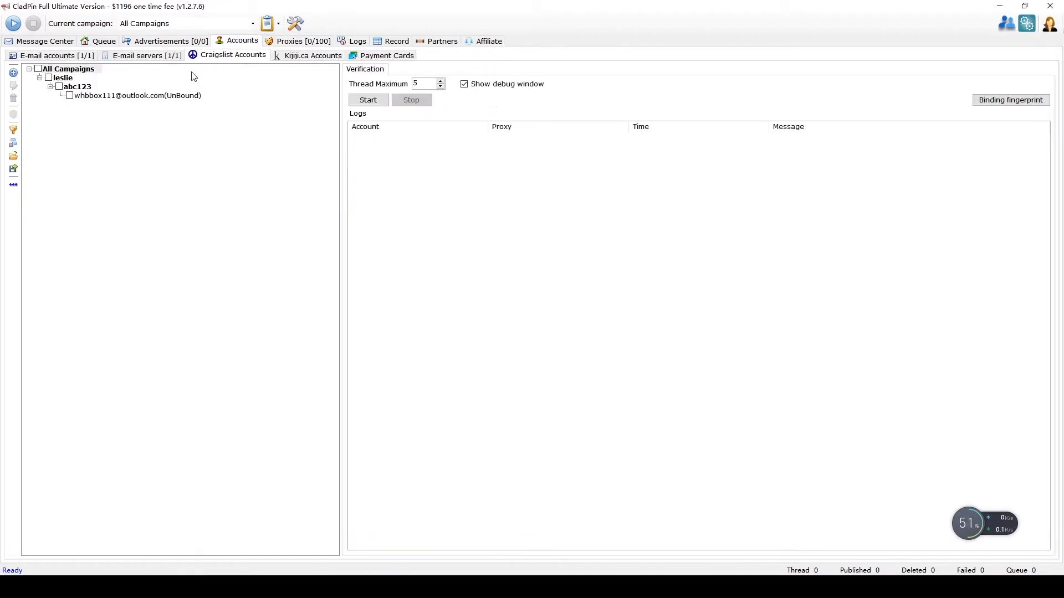
click(170, 97)
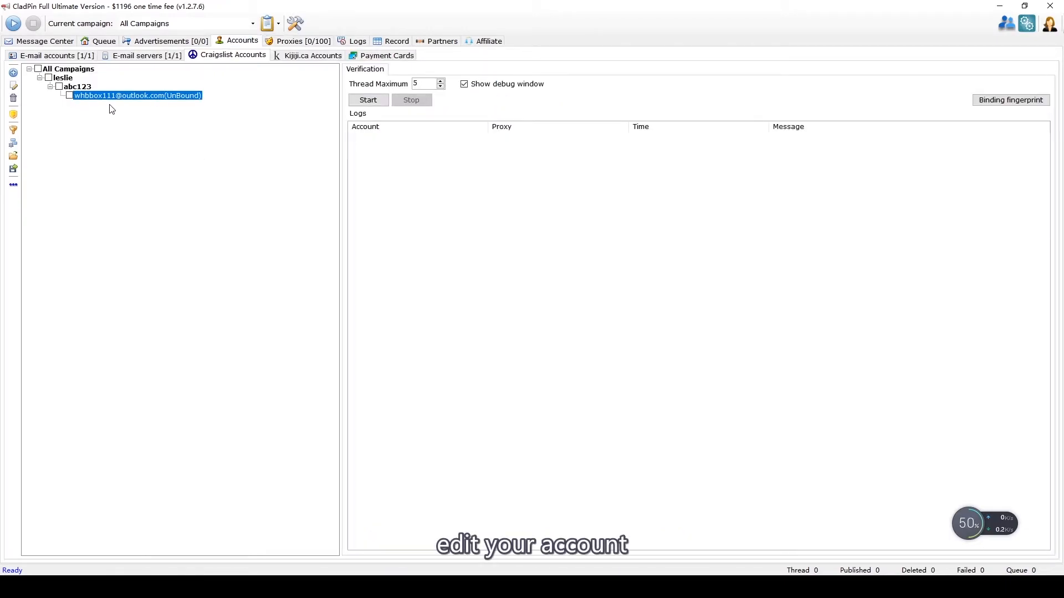
click(11, 87)
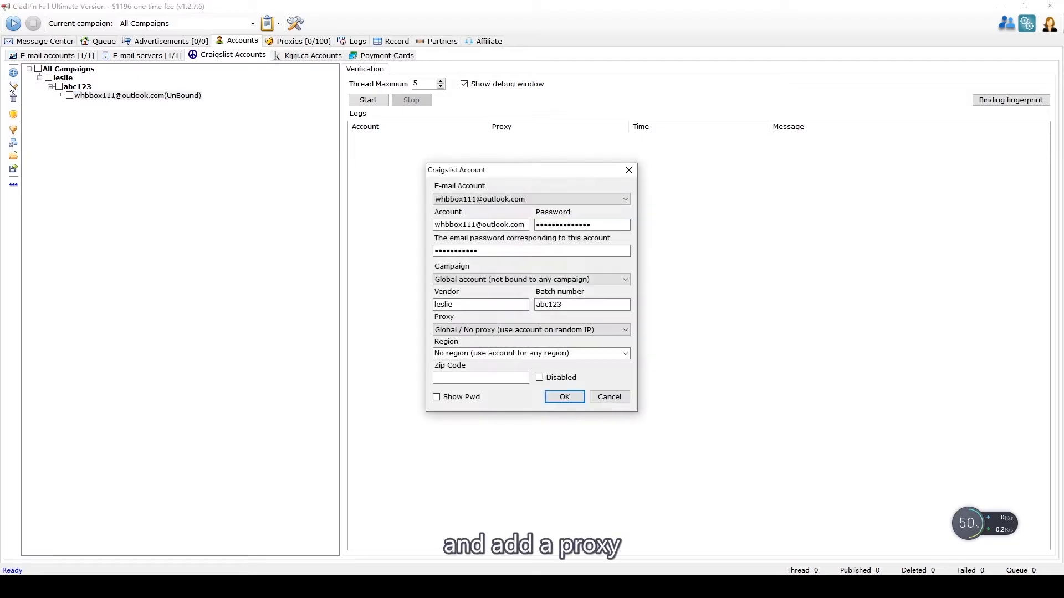
click(625, 331)
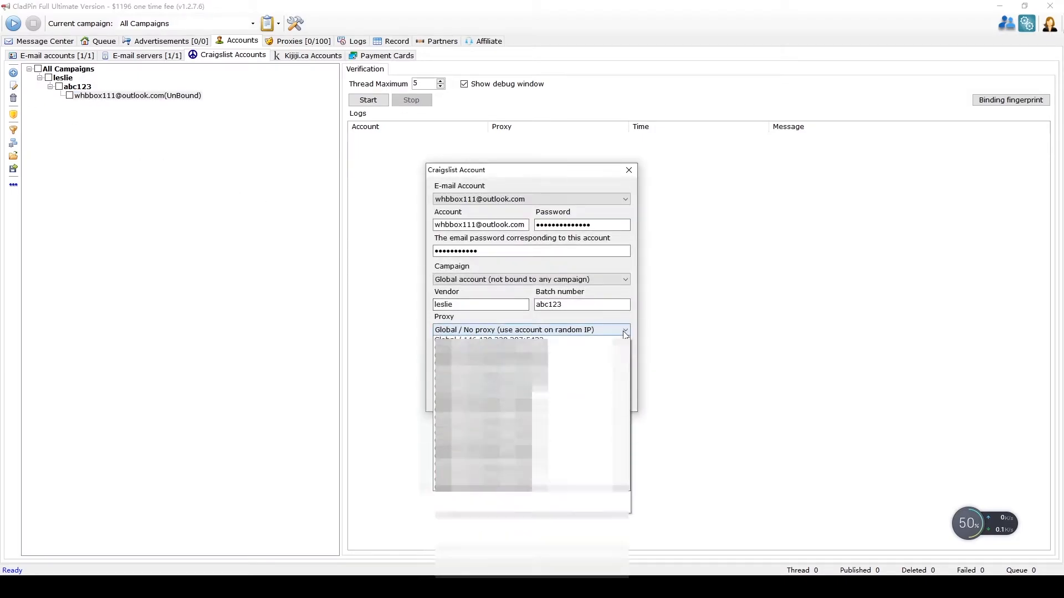
click(608, 350)
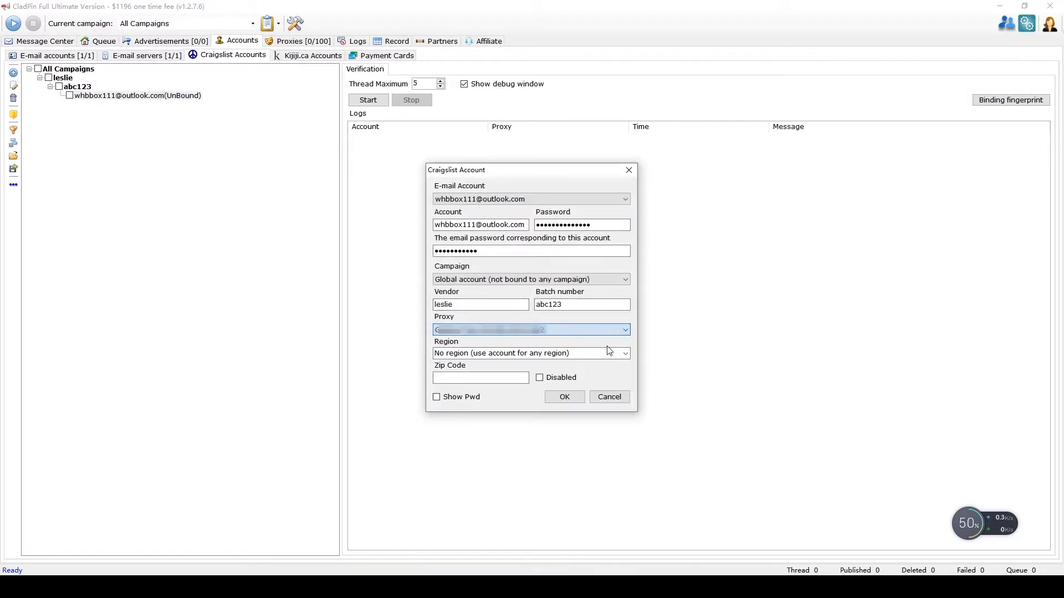
click(569, 396)
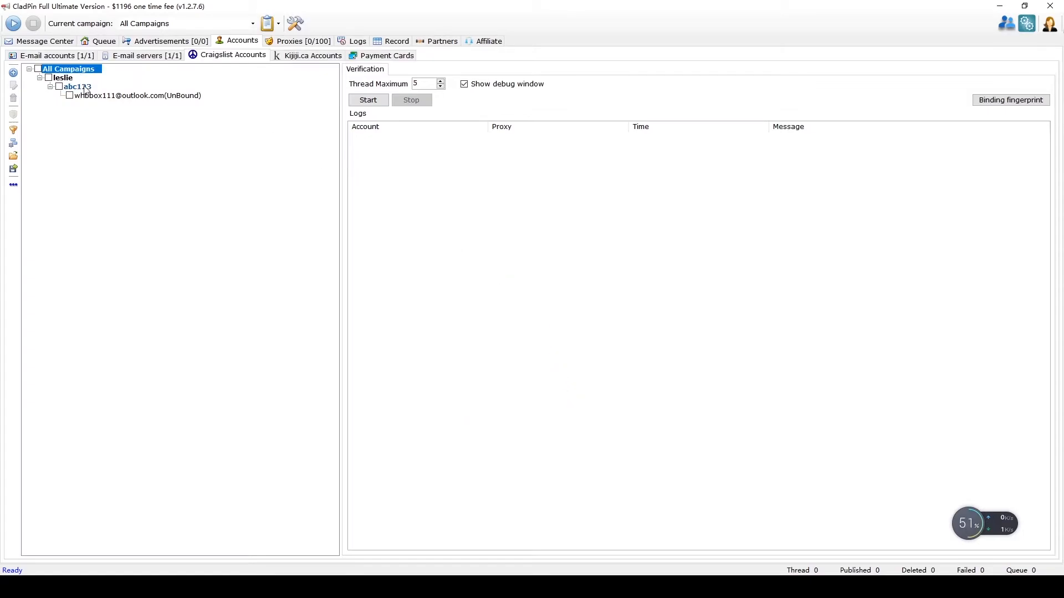
click(69, 96)
click(81, 97)
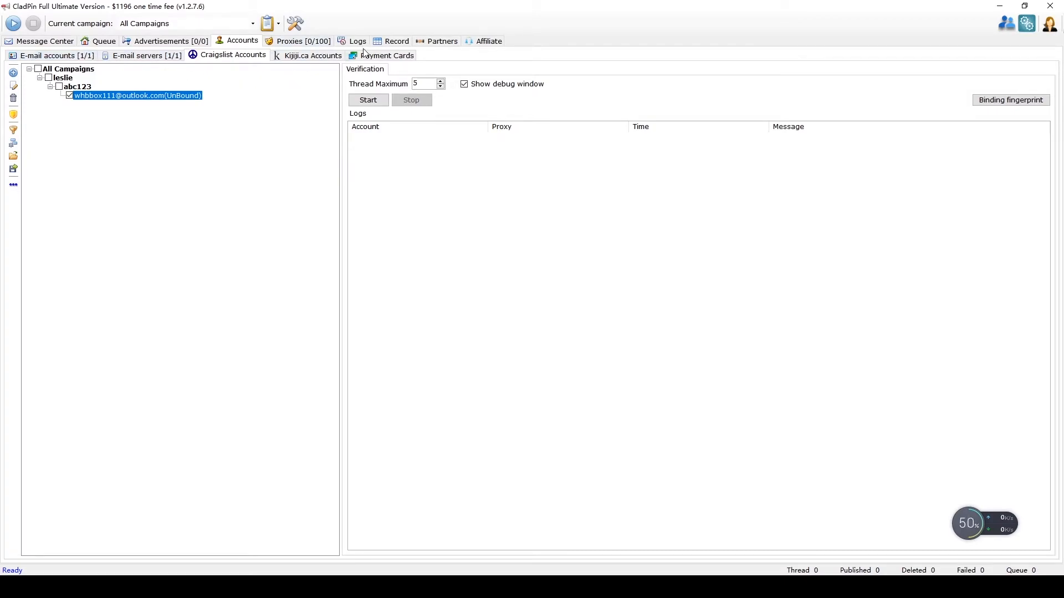
Step: Run Validate checked proxies against the Craigslist sites page for the checked proxy
click(318, 41)
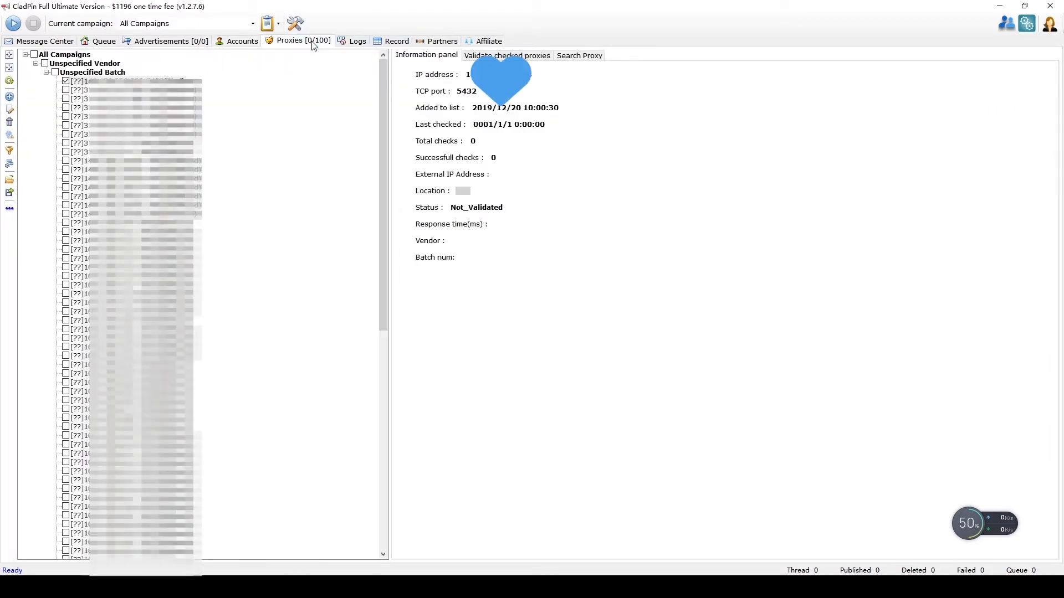
click(482, 56)
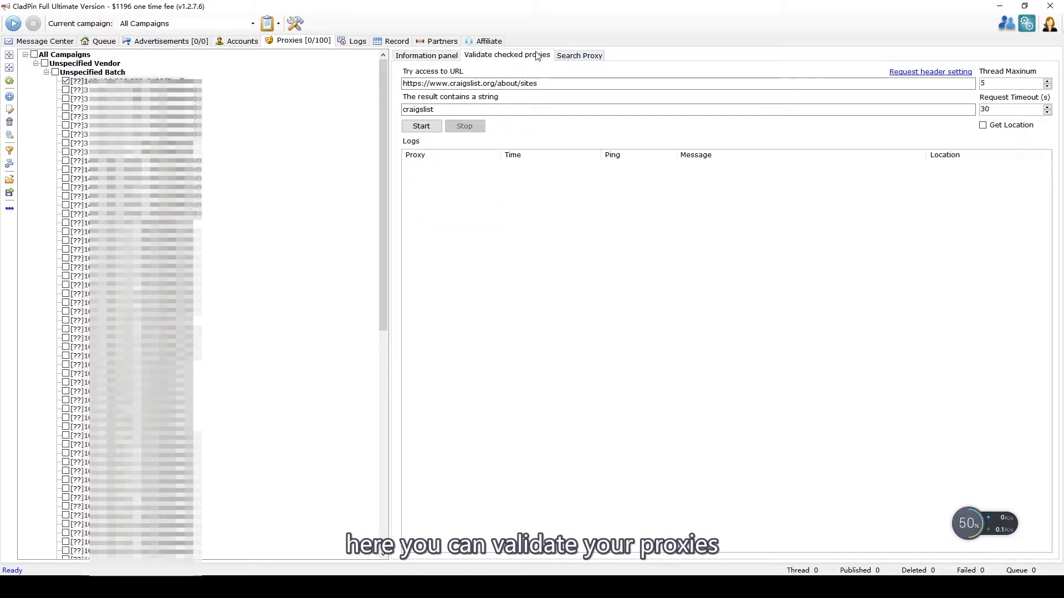
click(423, 126)
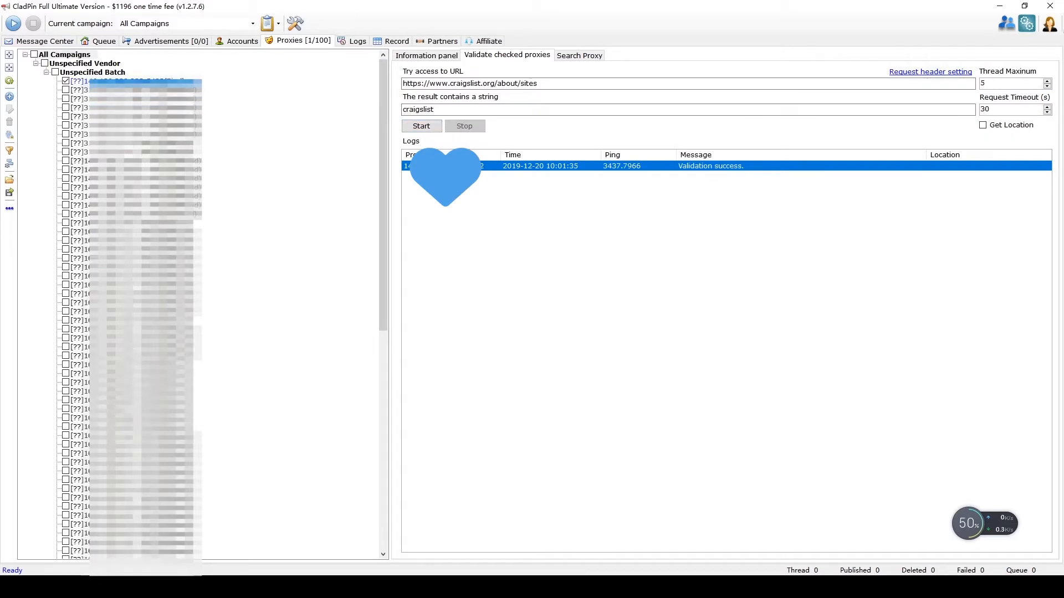
Step: Select the Craigslist account, start its verification, and paste the account e-mail into the login form
click(139, 42)
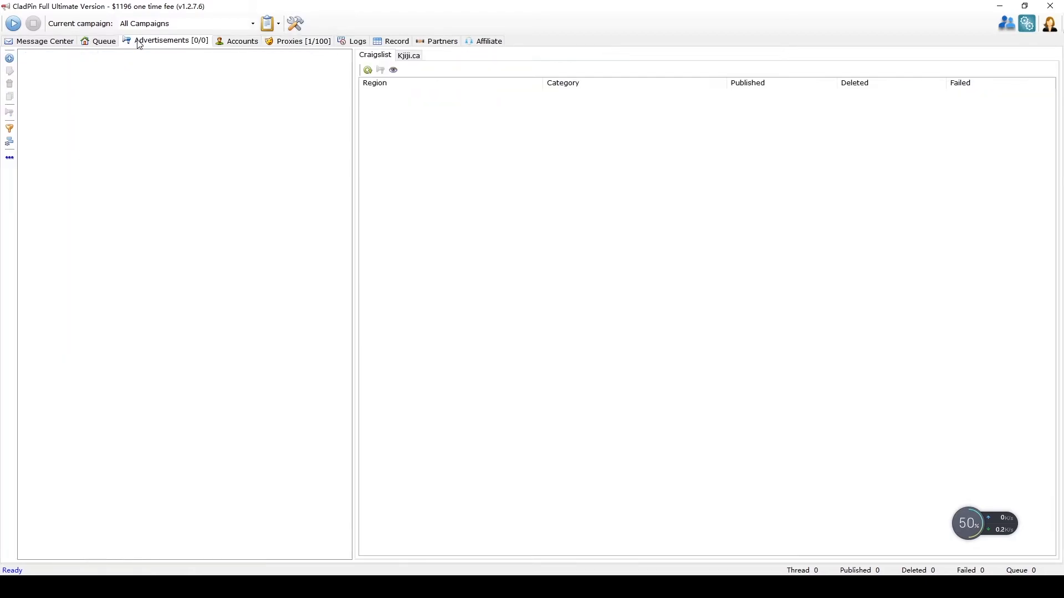
click(237, 41)
click(166, 97)
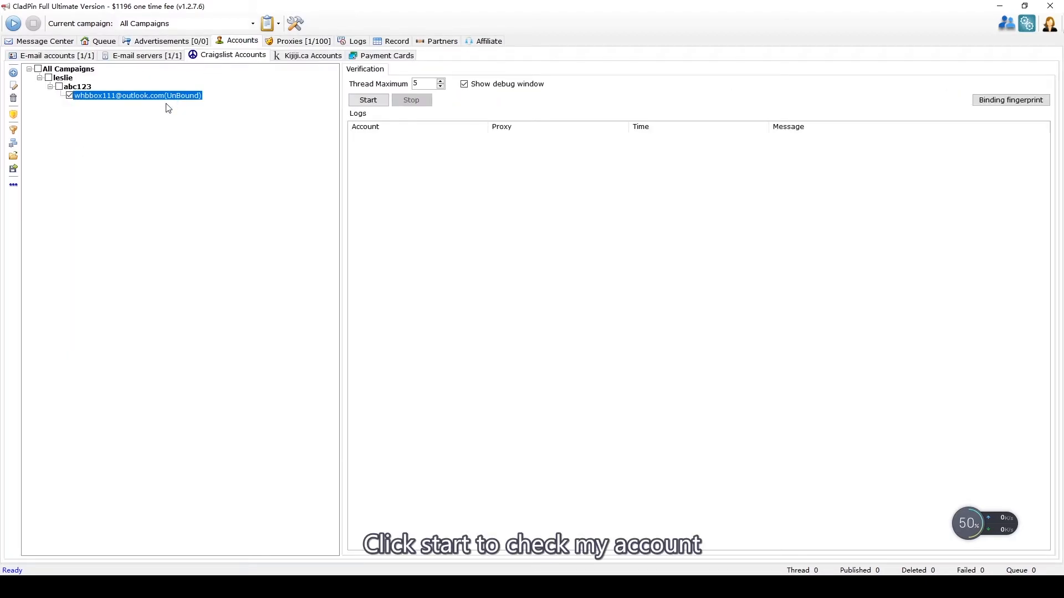
click(372, 104)
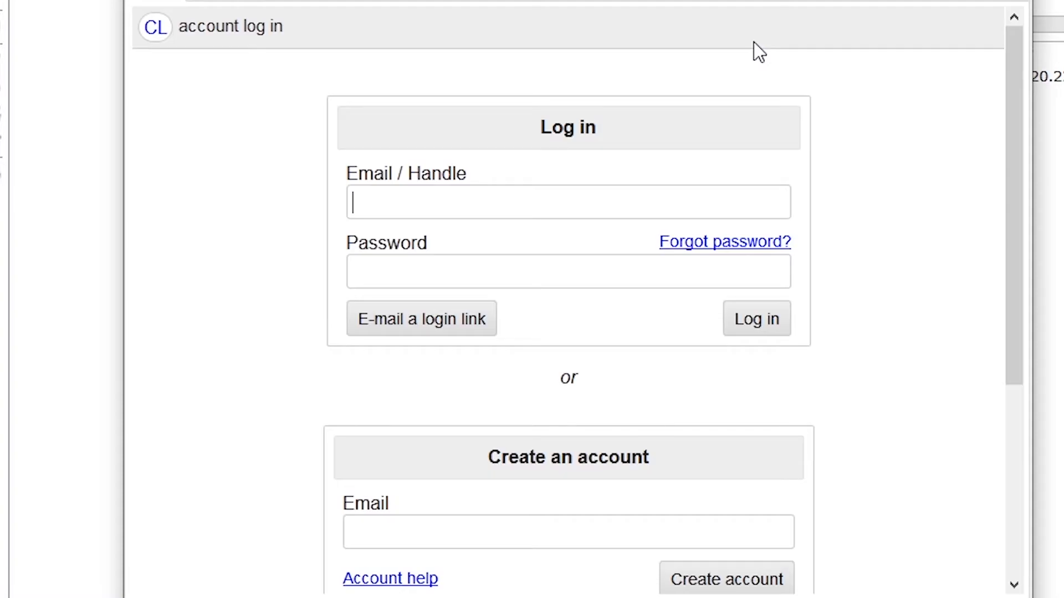
key(ctrl+v)
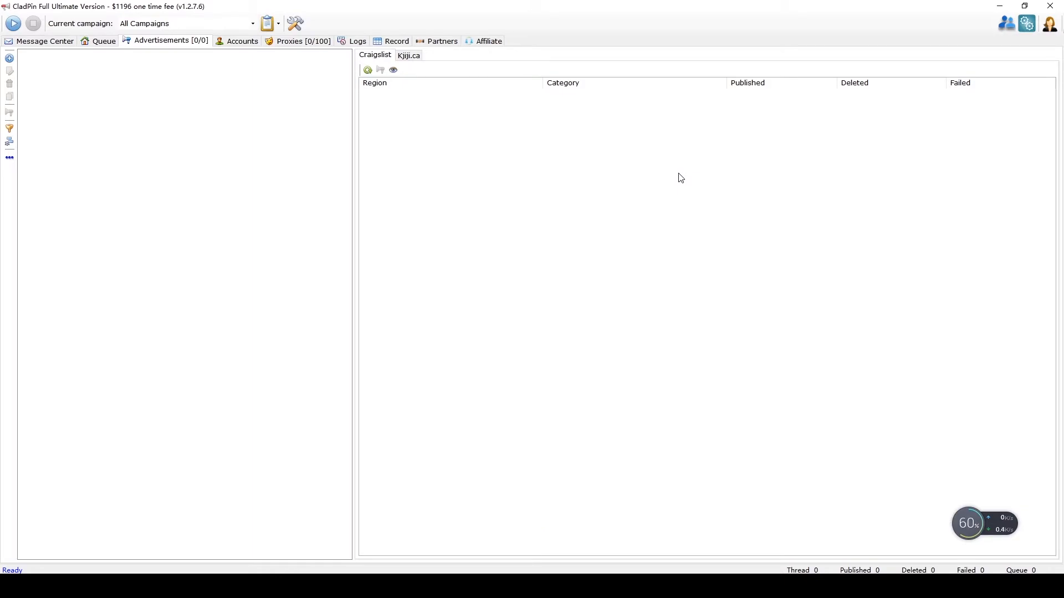
Step: On the Settings SMS page, review the provider list and keep getsmscode as the SMS provider
click(294, 23)
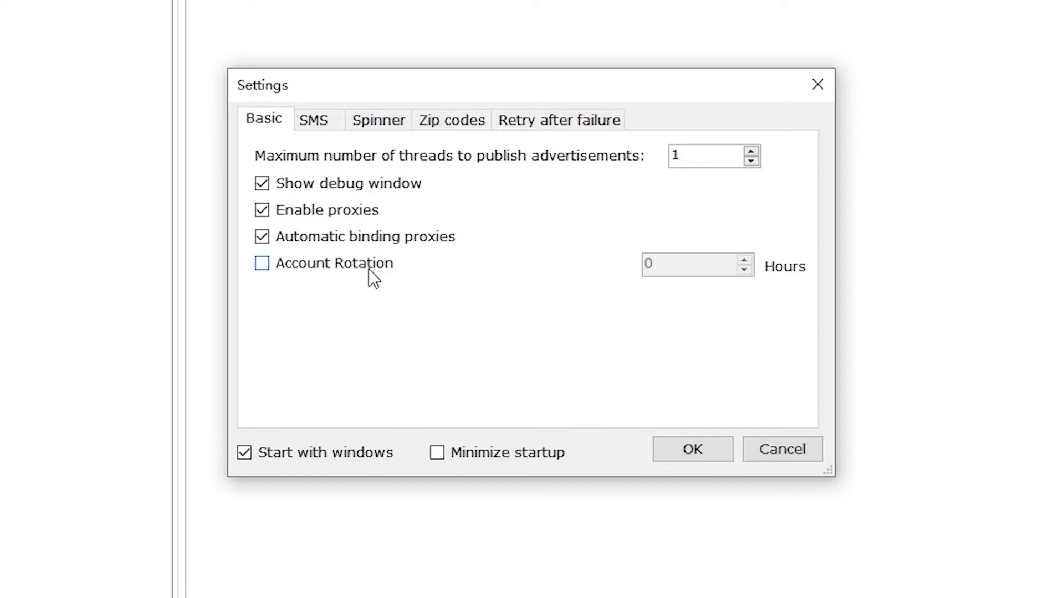
click(337, 123)
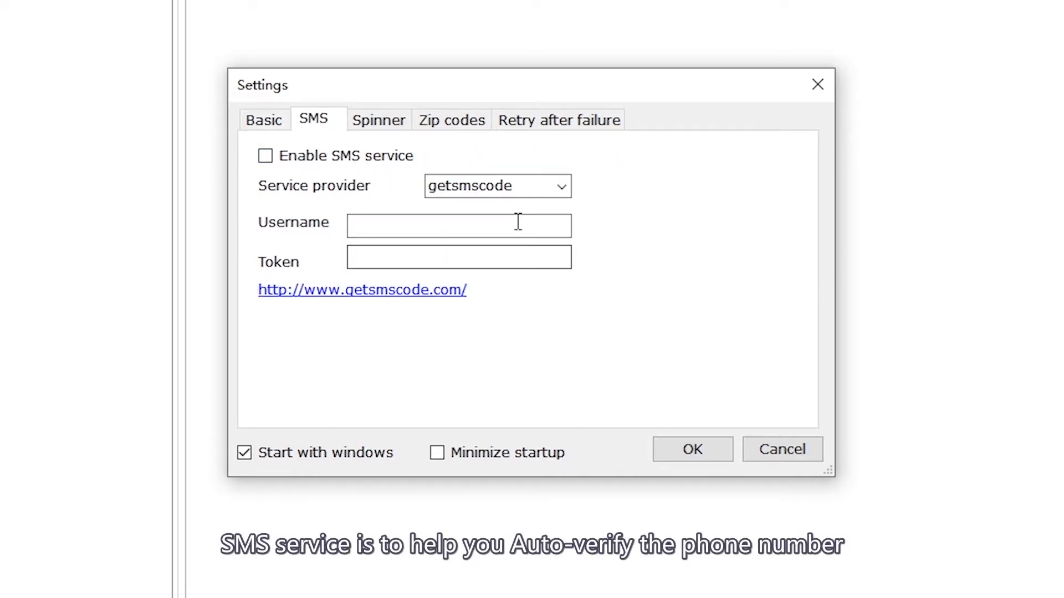
click(524, 185)
click(561, 187)
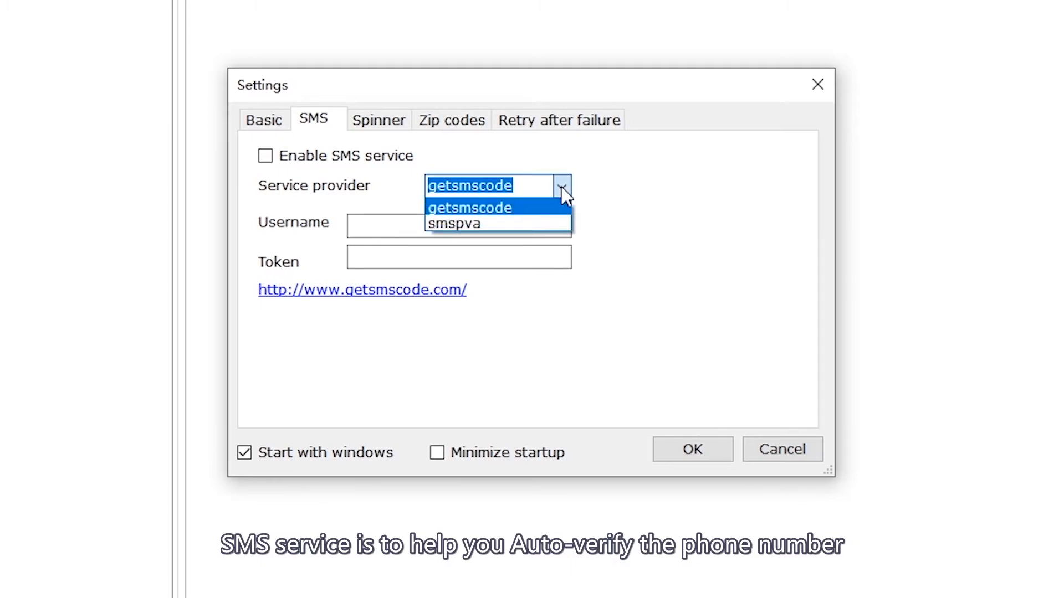
click(561, 188)
click(554, 227)
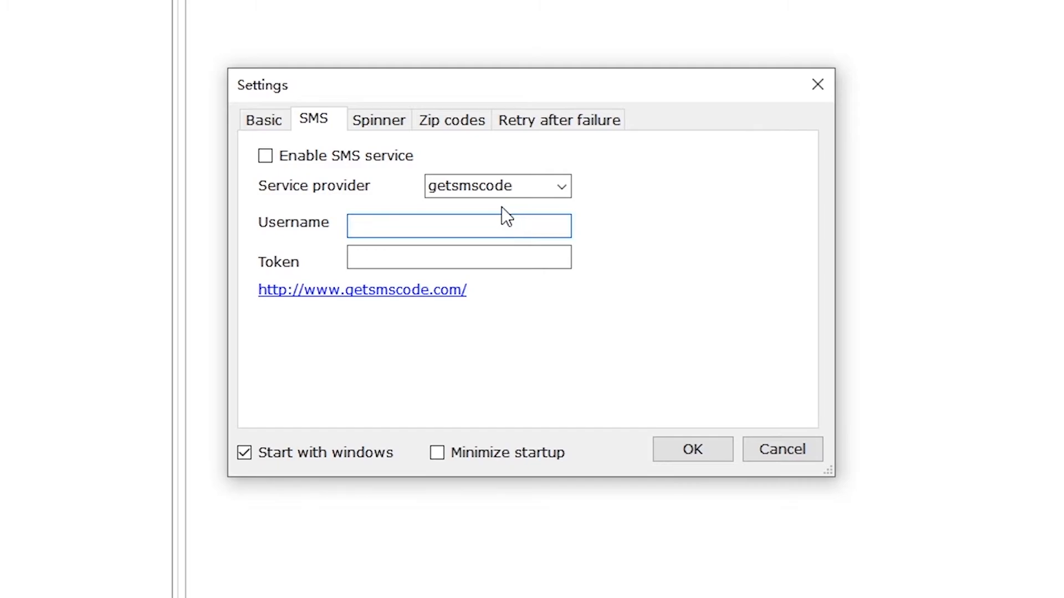
Step: Enable the spinner service and choose SpinnerChief as the spinner
click(365, 118)
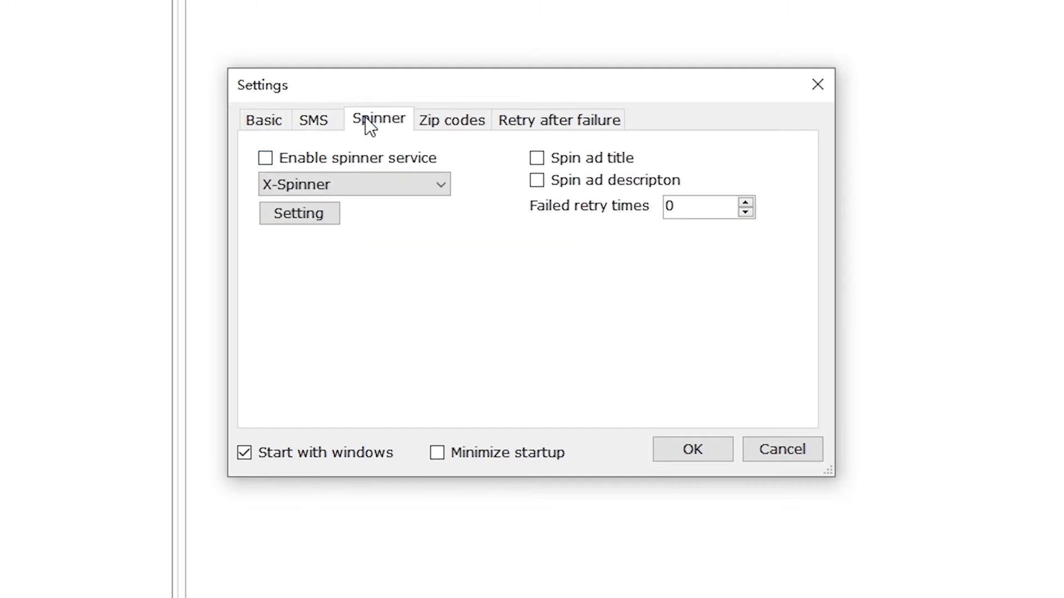
click(386, 161)
click(432, 185)
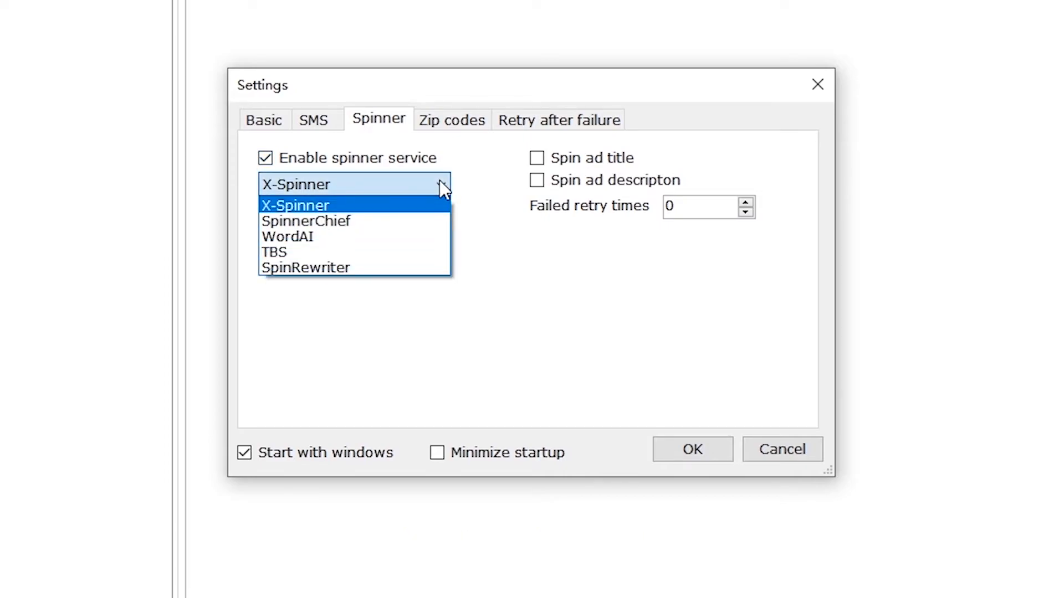
click(421, 221)
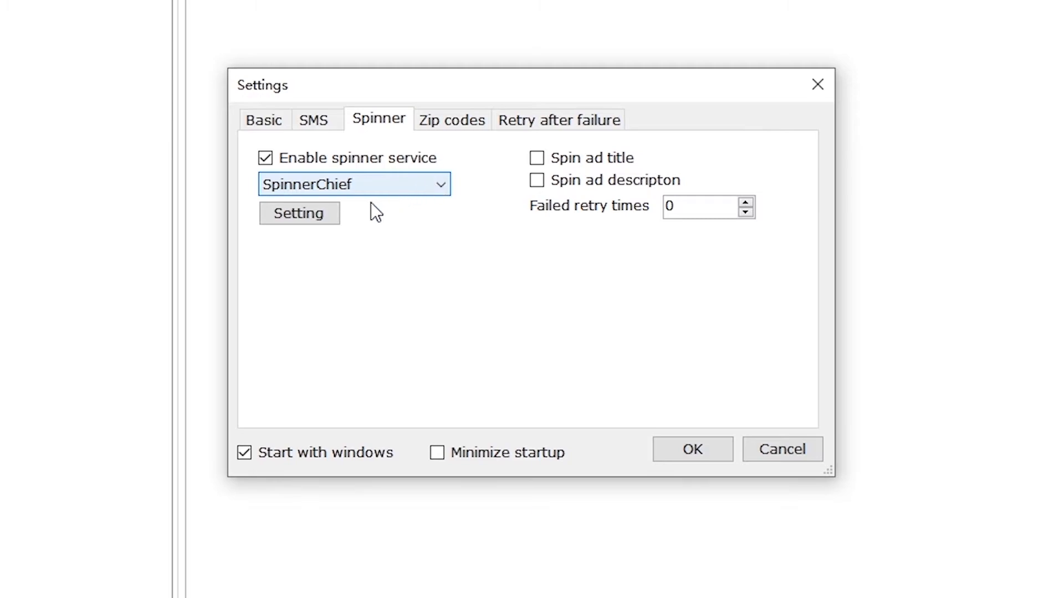
Step: Test the X-Spinner and SpinnerChief logins, then switch the spinner service back off
click(300, 213)
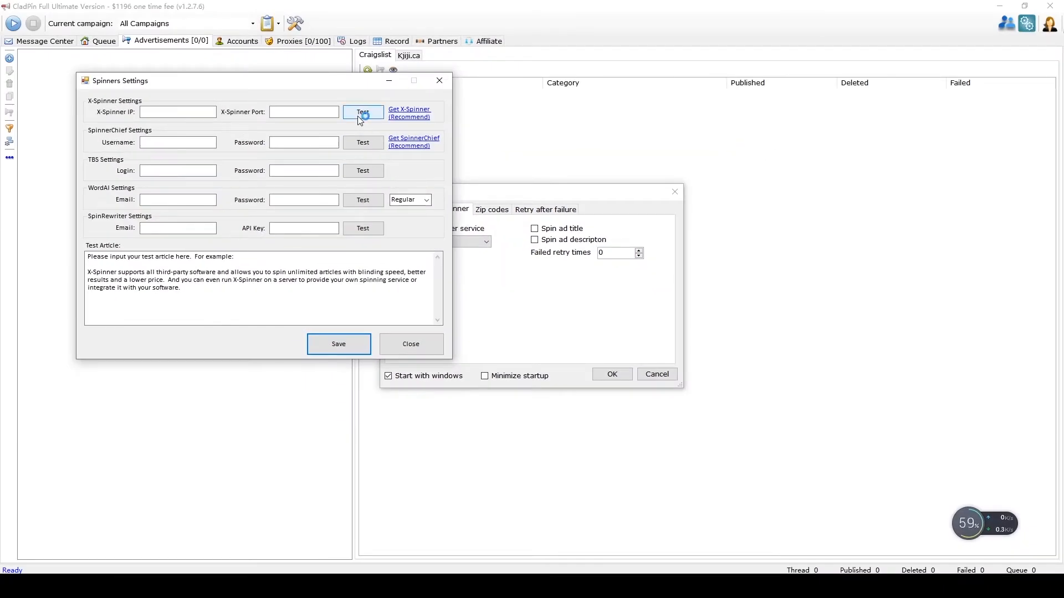
click(185, 113)
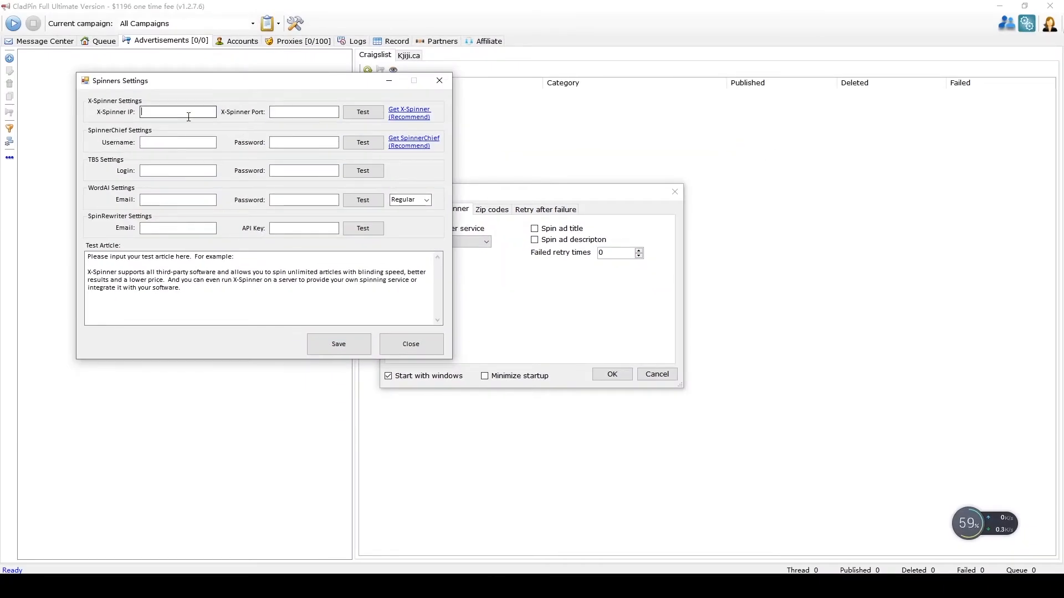
click(363, 145)
click(439, 81)
click(466, 183)
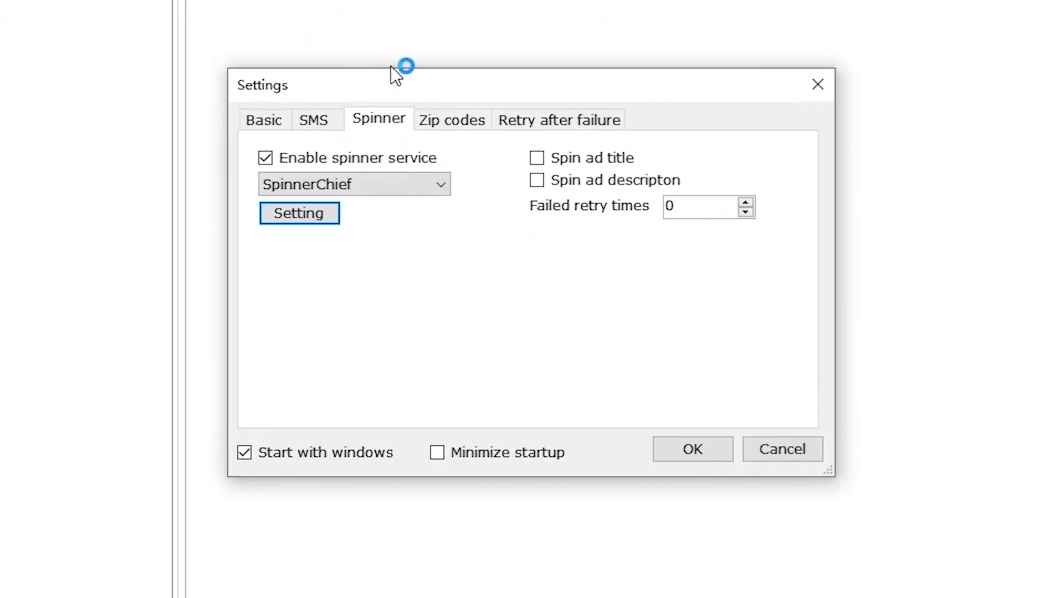
click(363, 157)
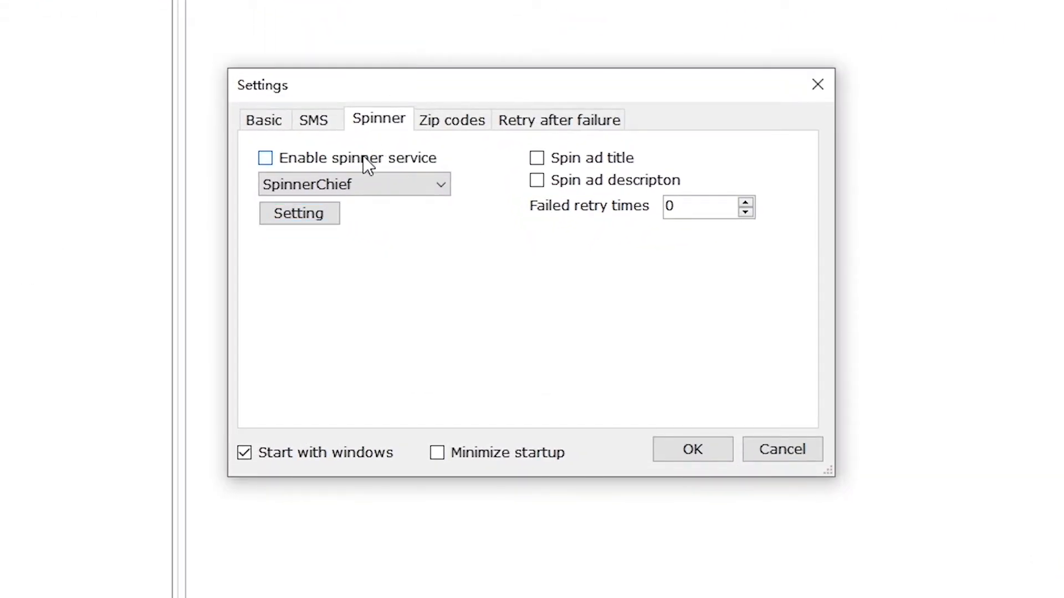
click(468, 119)
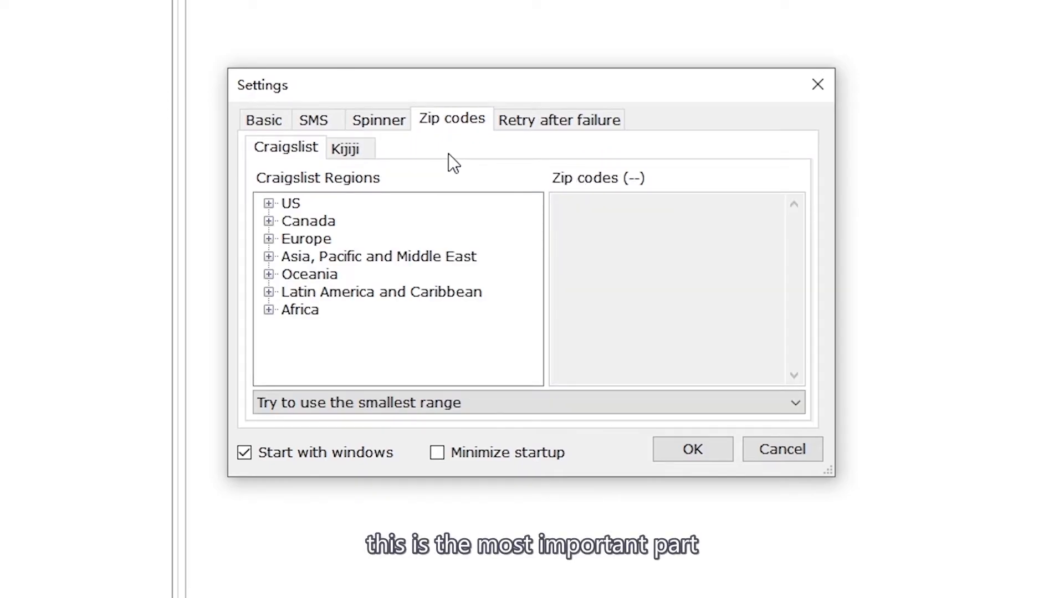
Step: Browse the US > Alabama zip lists for auburn, birmingham, florence, gadsden-anniston and mobile
click(266, 220)
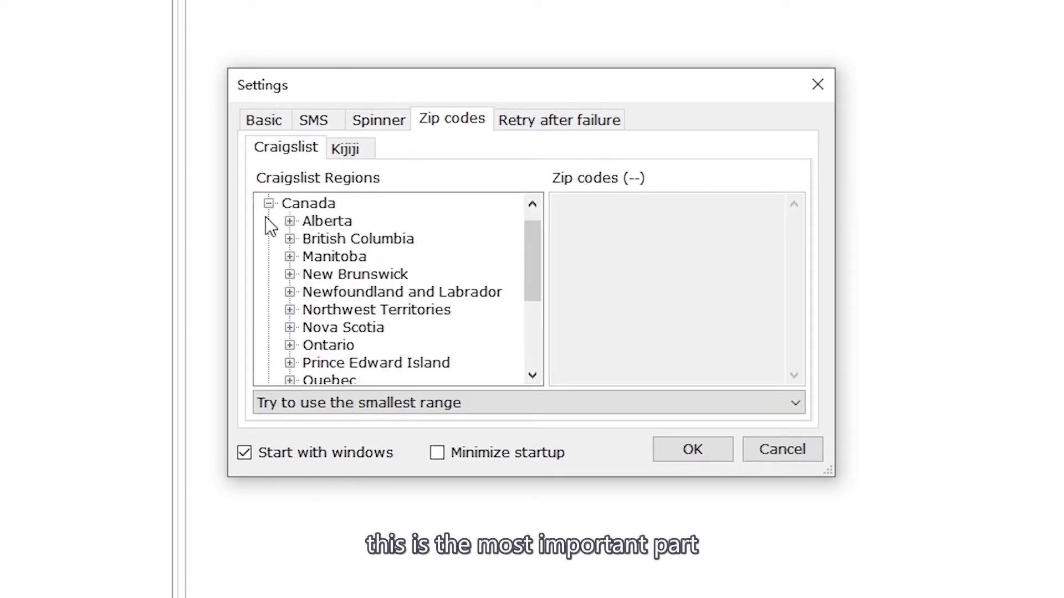
click(270, 204)
click(269, 204)
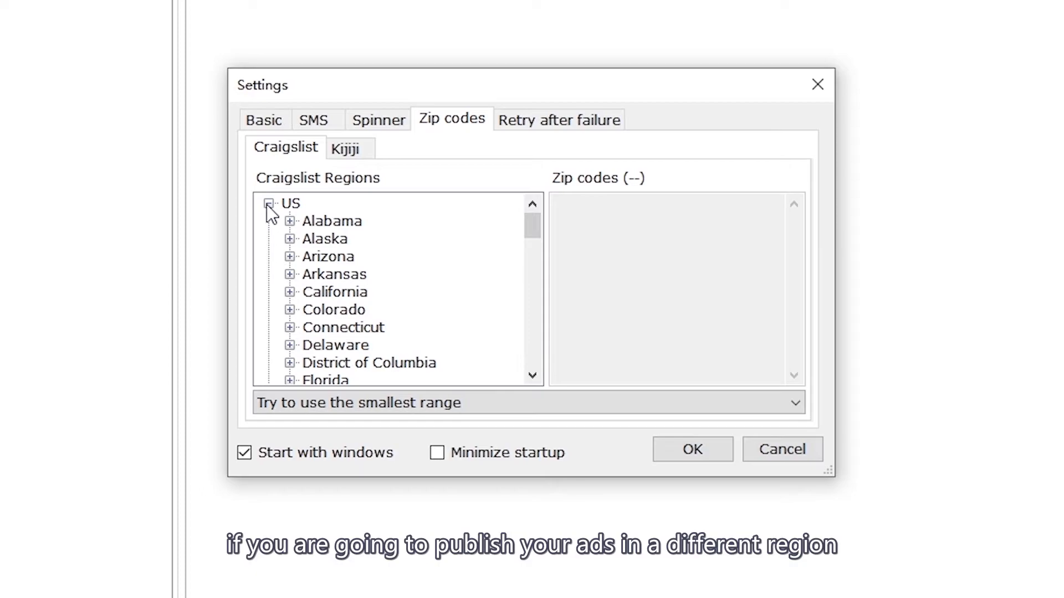
click(289, 222)
click(336, 220)
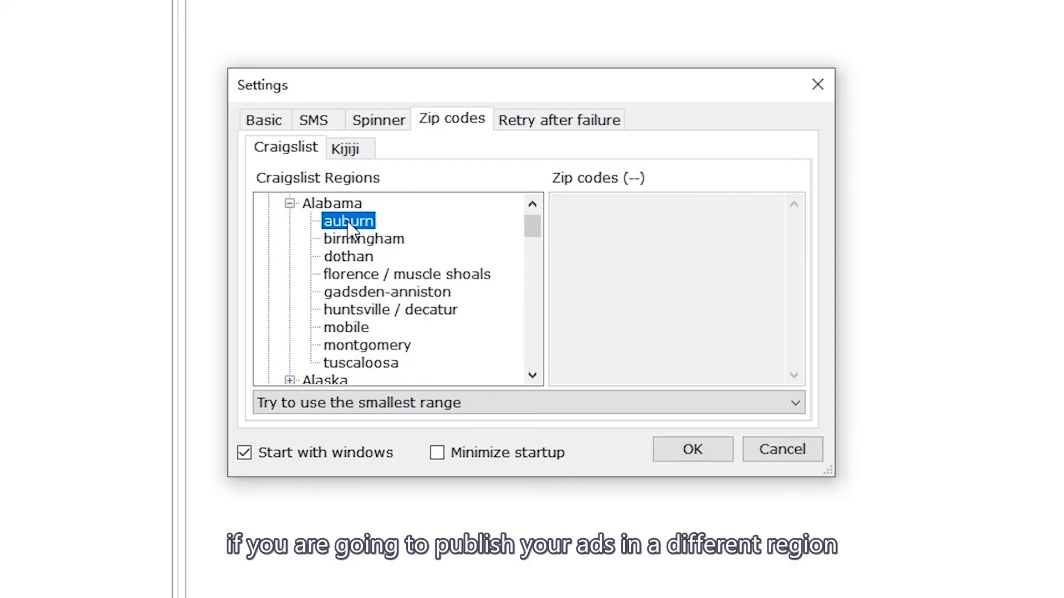
click(357, 239)
click(360, 274)
click(362, 292)
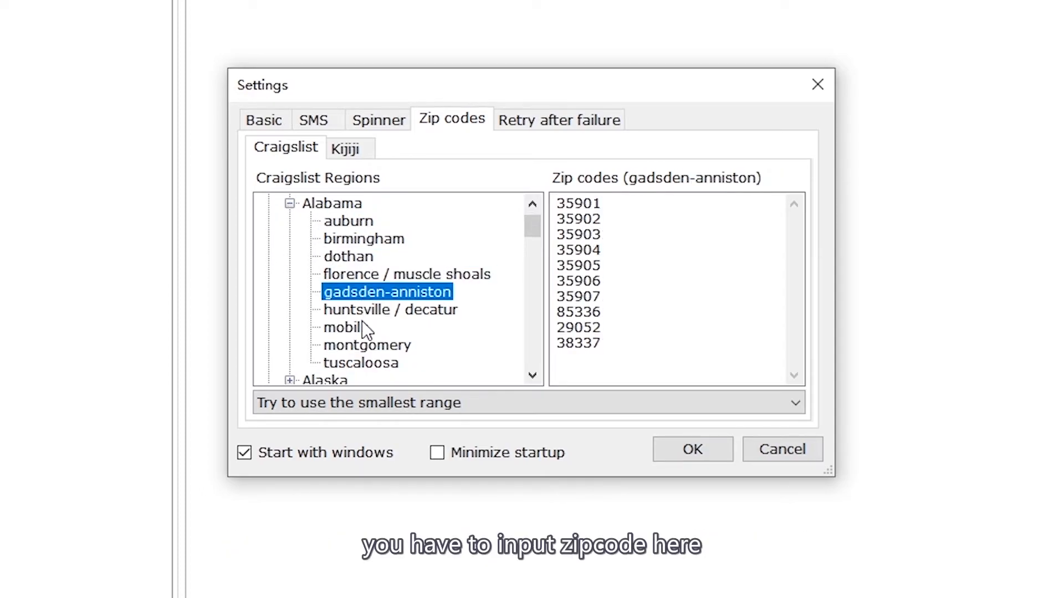
click(361, 327)
click(289, 203)
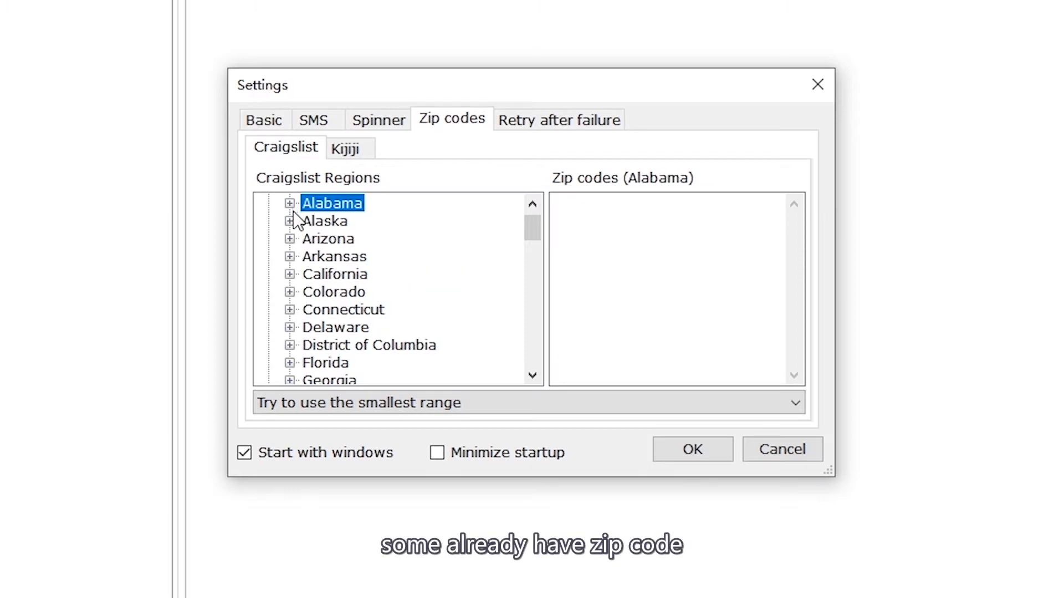
Step: Open Colorado's zip lists for colorado springs, denver and the empty fort collins / north CO
scroll(294, 230, down, 1)
click(289, 238)
click(361, 253)
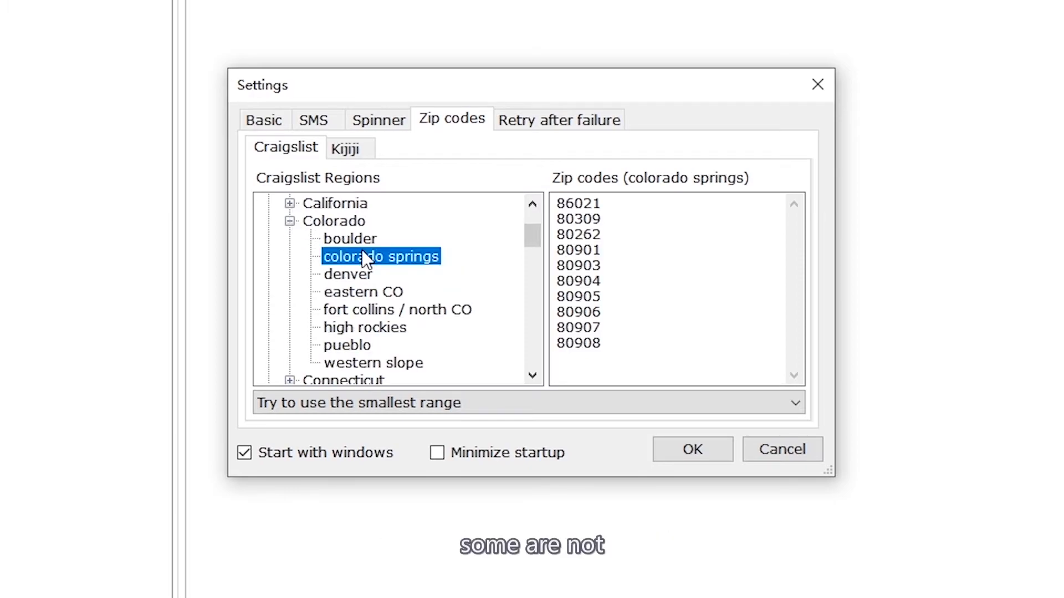
click(360, 278)
click(361, 308)
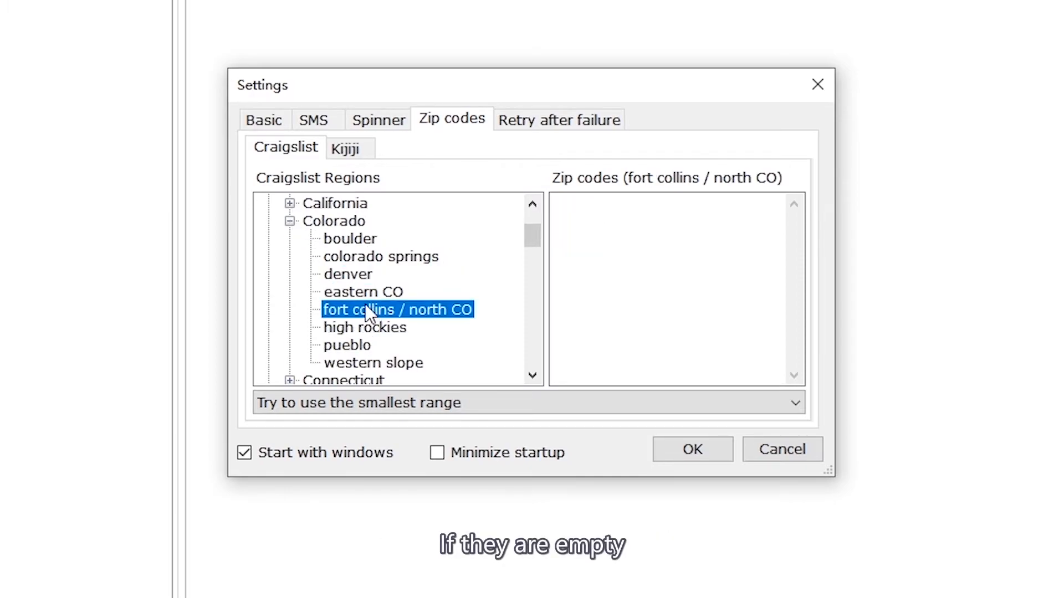
Step: Enter sample zip codes 123123, 12312313 and 2131231 for fort collins, then delete them all
click(557, 306)
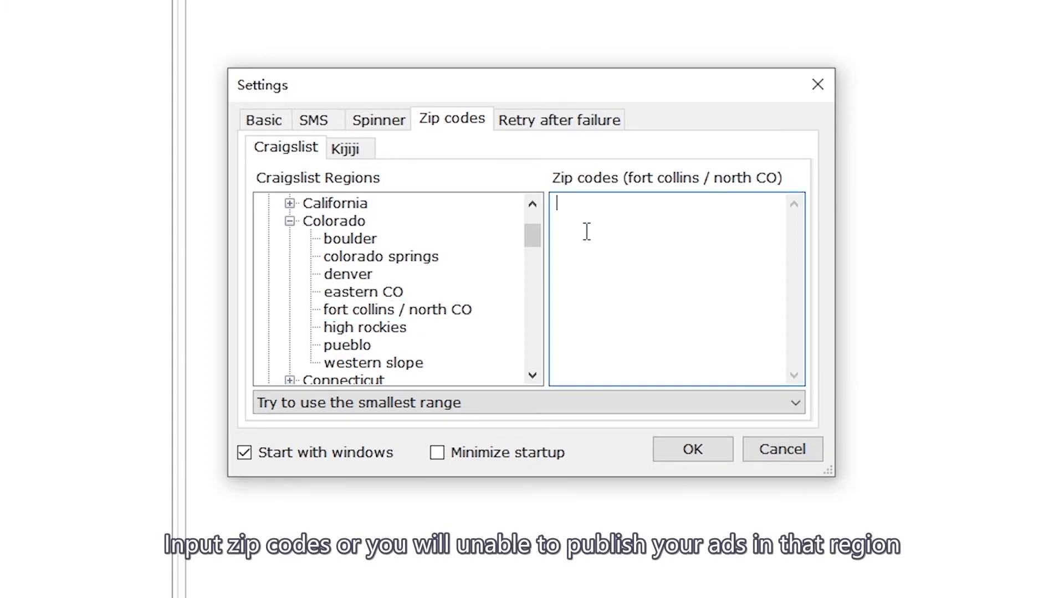
text(123123)
key(Return)
text(12312313)
key(Return)
text(2131231)
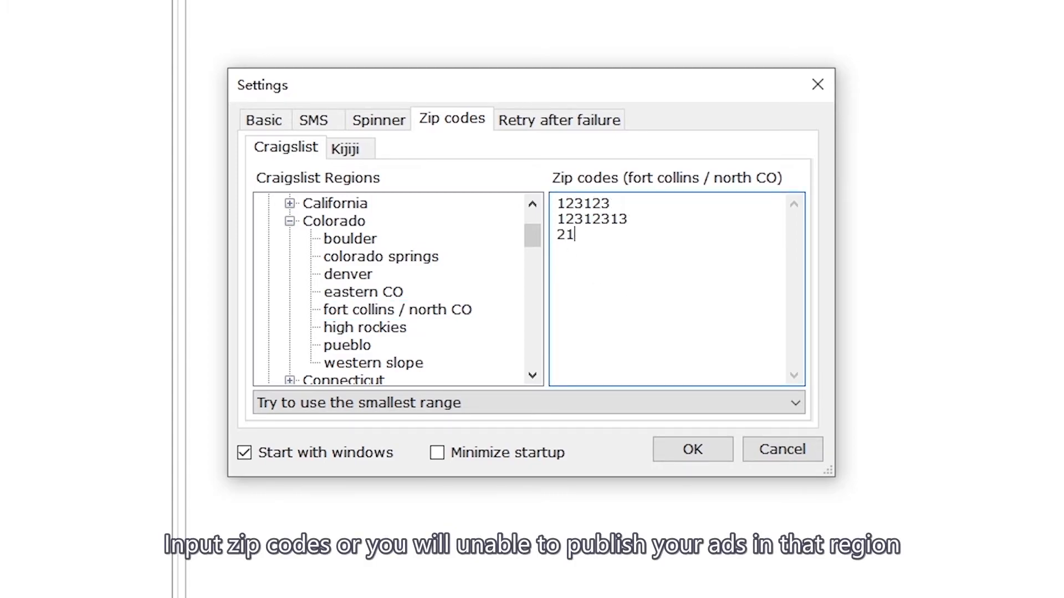
key(Return)
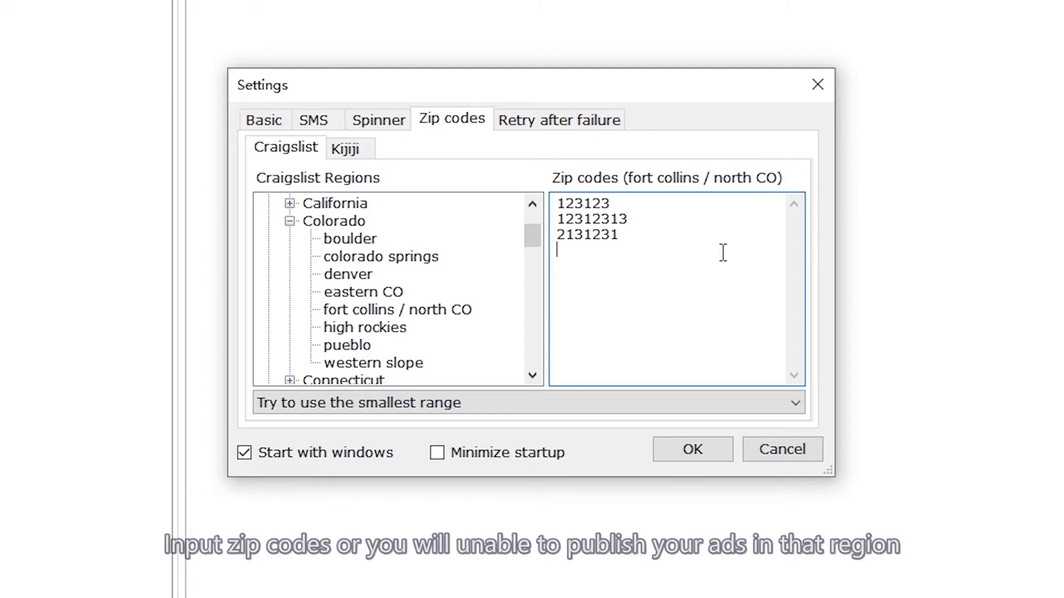
key(ctrl+a)
key(BackSpace)
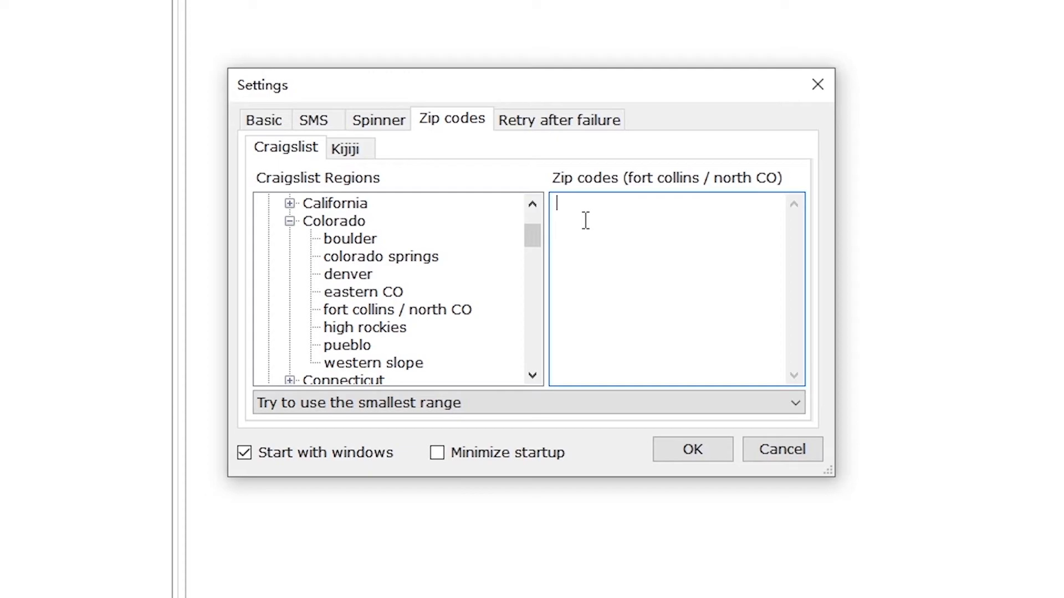
click(574, 118)
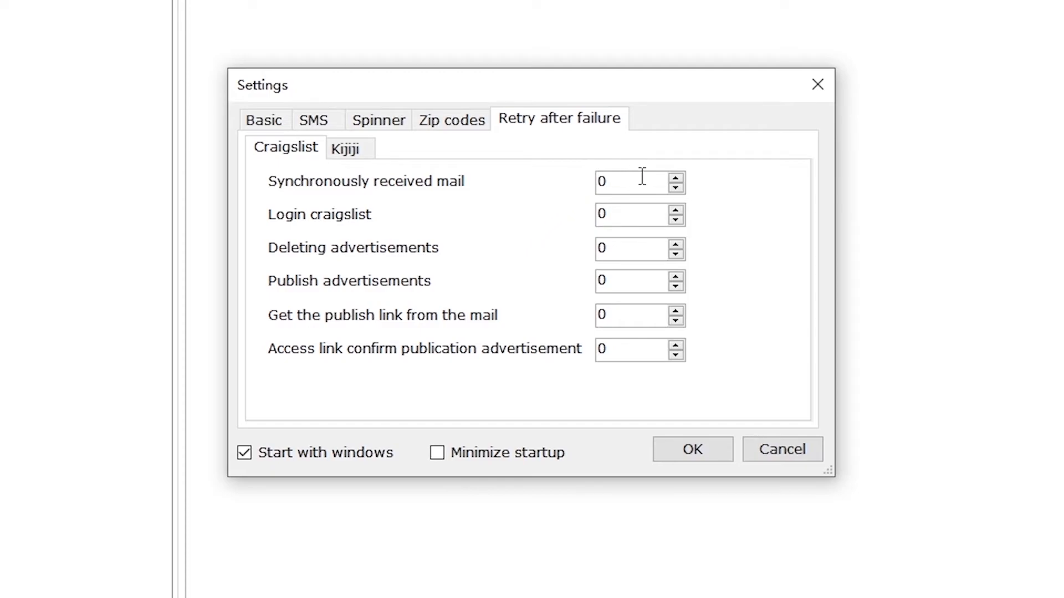
Step: Leave the mail sync retry count at 0 and confirm Settings with OK
click(676, 178)
click(676, 188)
click(693, 443)
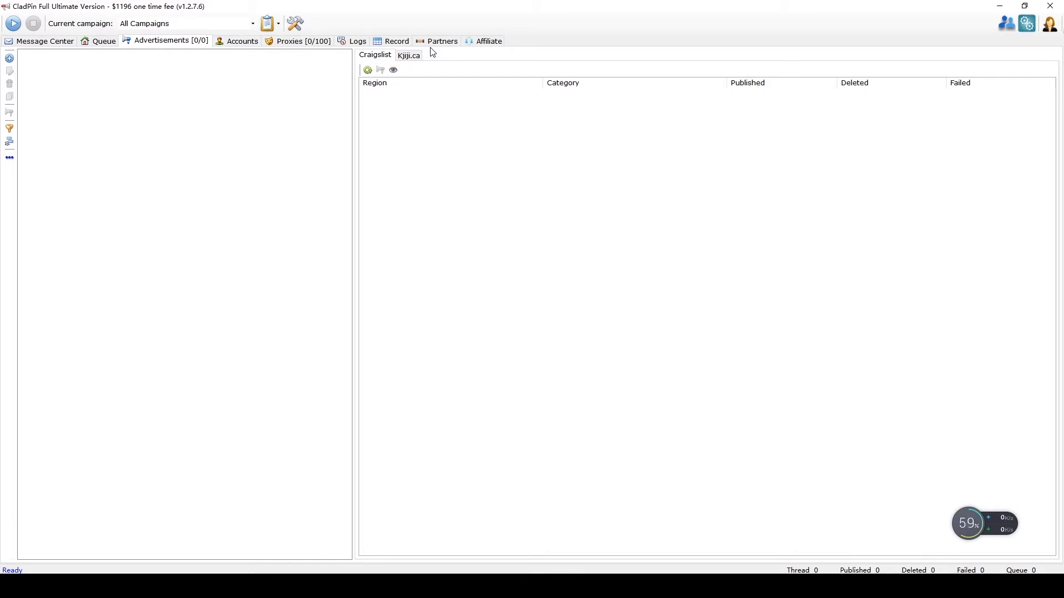
Step: Start a new payment card under Accounts, keeping Visa as the card type
click(233, 42)
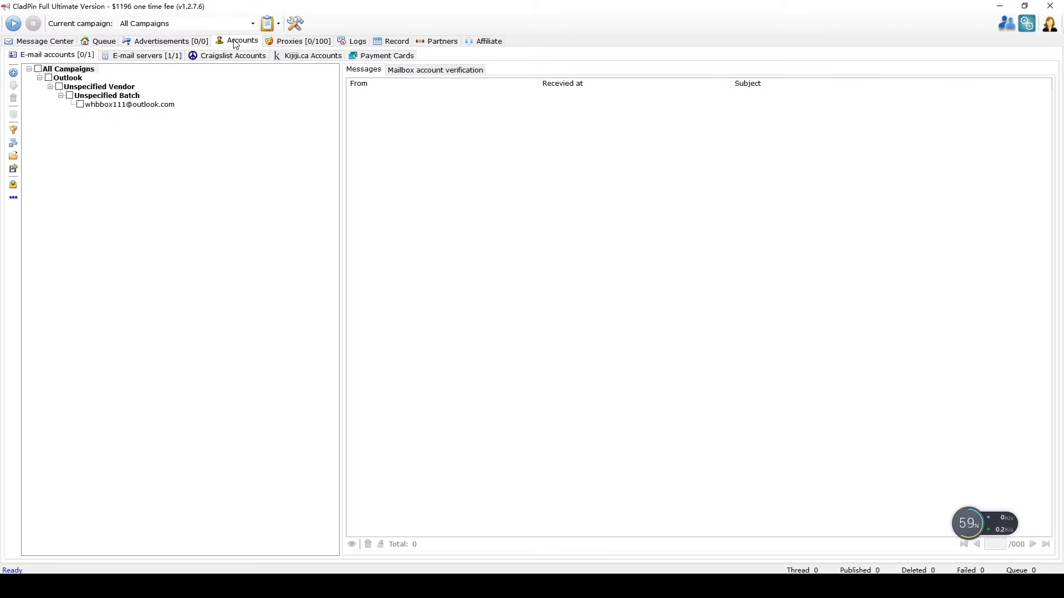
click(368, 58)
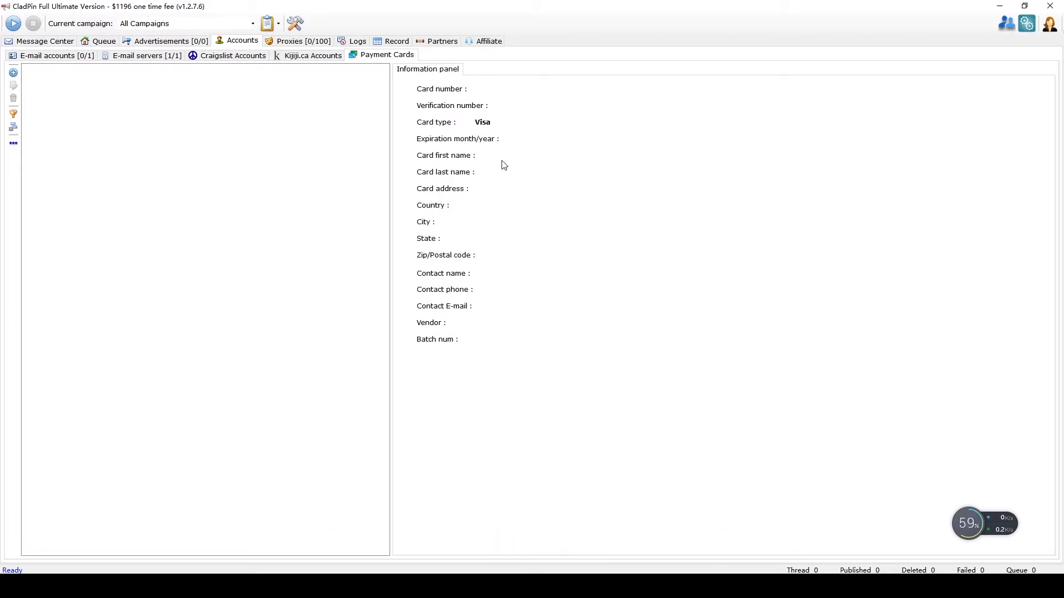
click(13, 72)
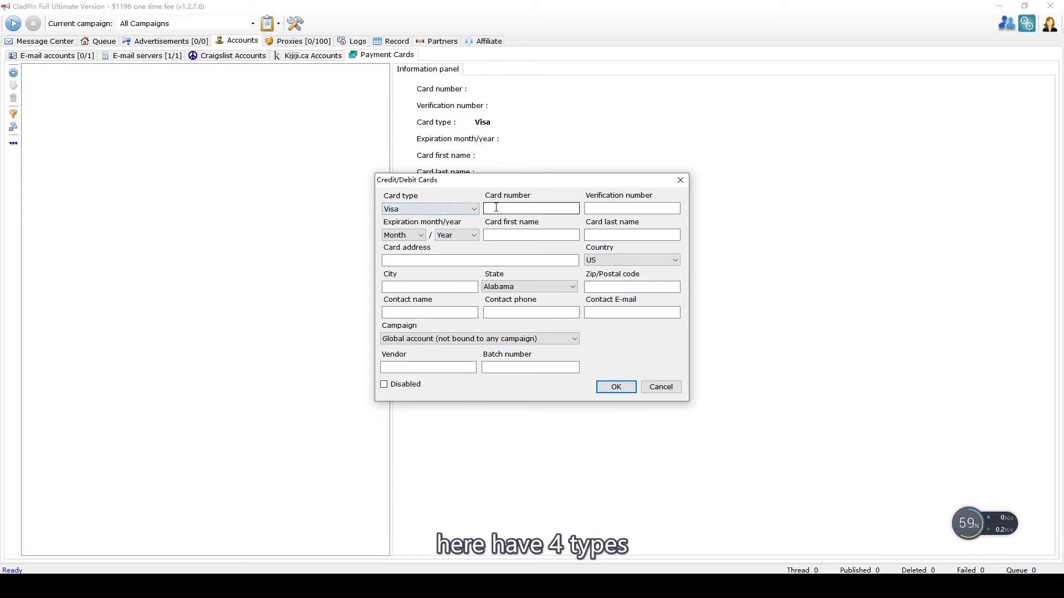
click(474, 209)
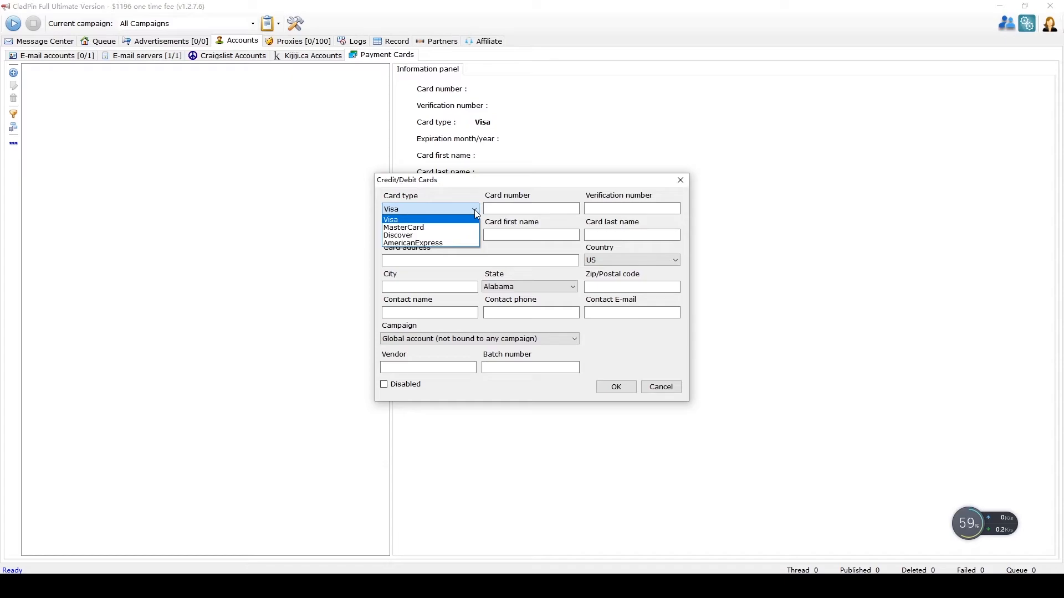
click(474, 210)
Step: Review the card number, expiry, name, e-mail, batch and phone fields, then cancel without saving
click(522, 208)
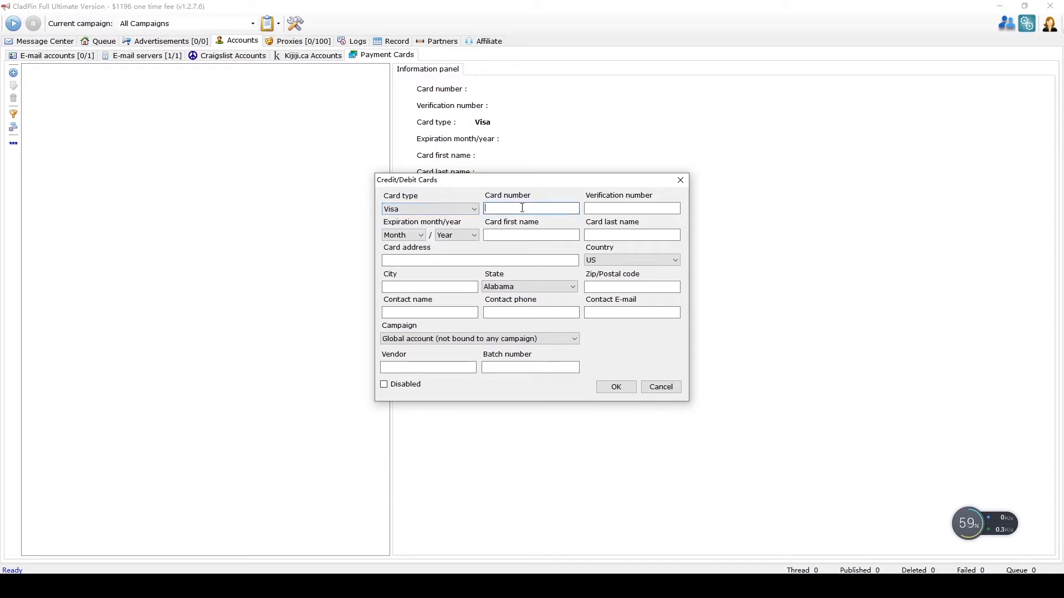
click(593, 208)
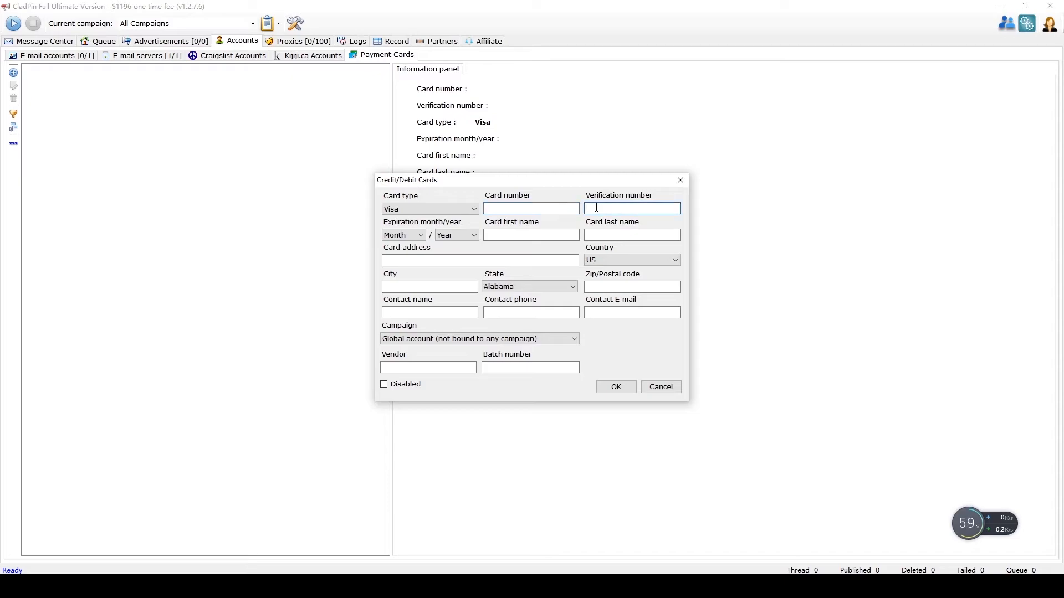
click(423, 235)
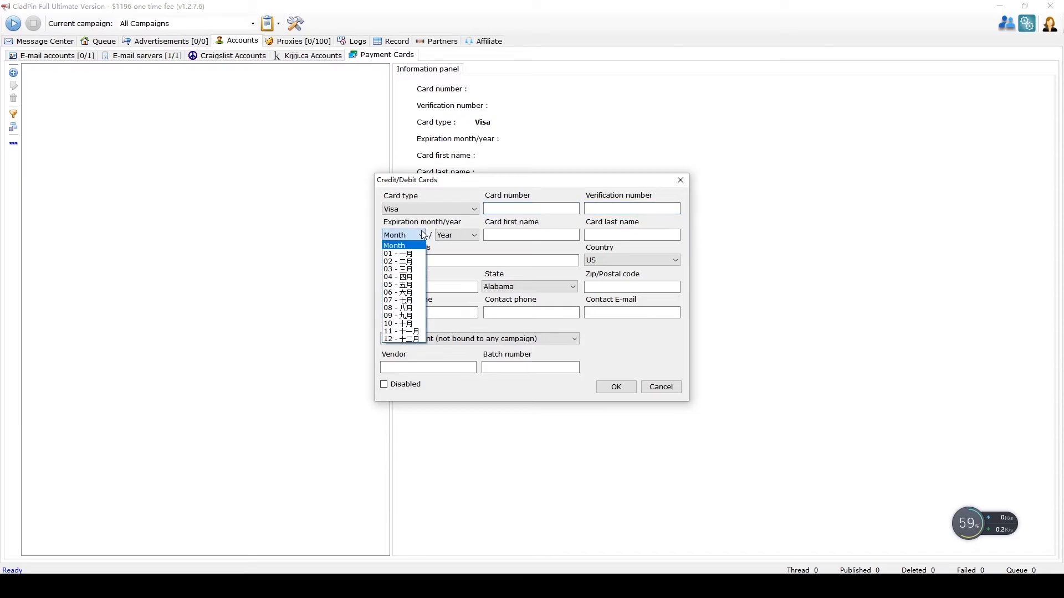
click(422, 235)
click(564, 236)
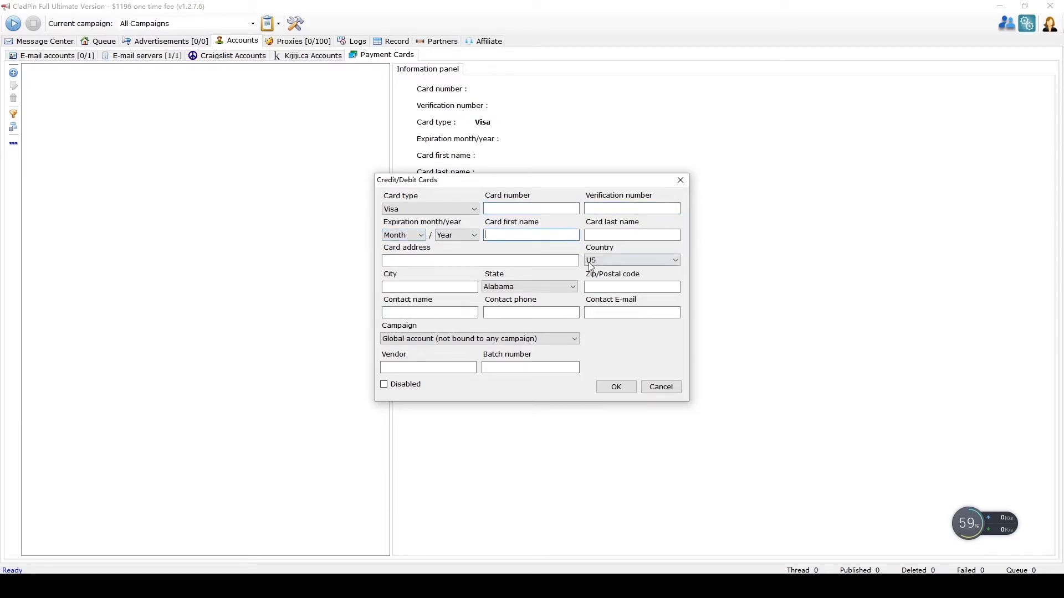
click(601, 312)
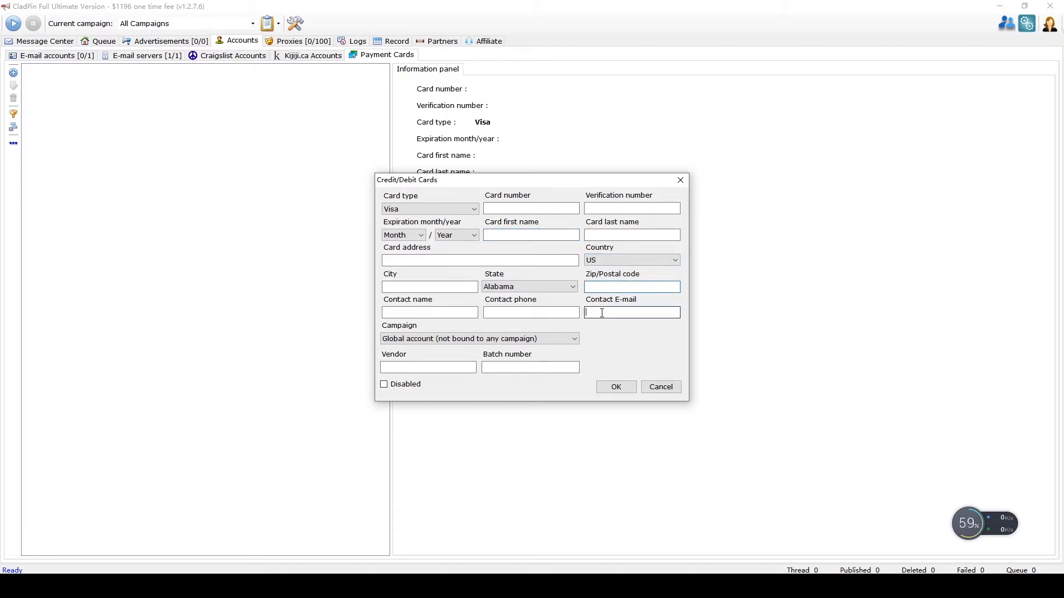
click(551, 364)
click(547, 314)
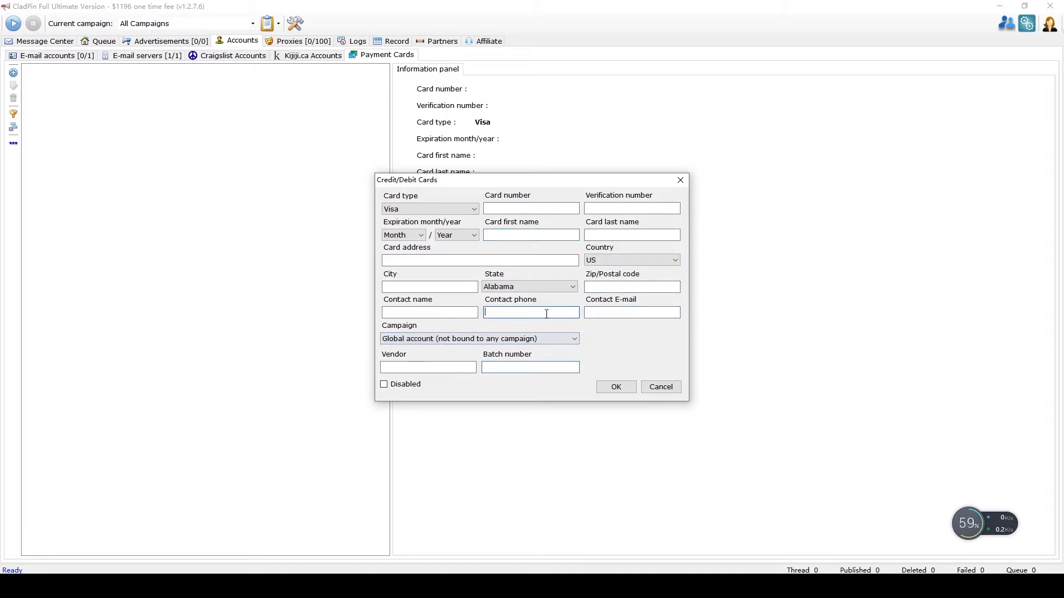
click(659, 388)
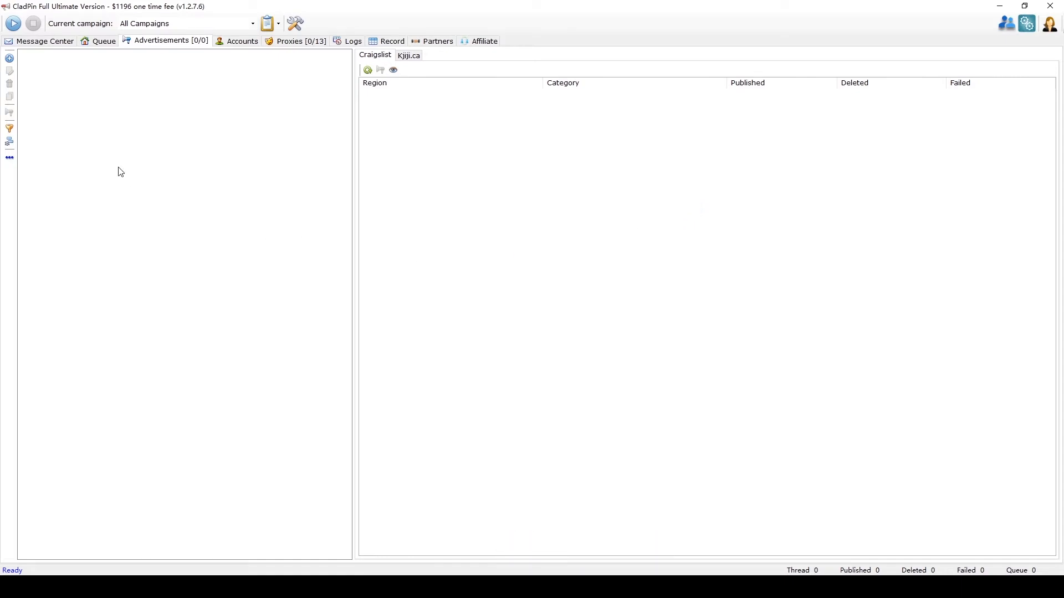
Step: Create a global ad named 'books' with normal posting and append-to-queue-end priority
click(12, 59)
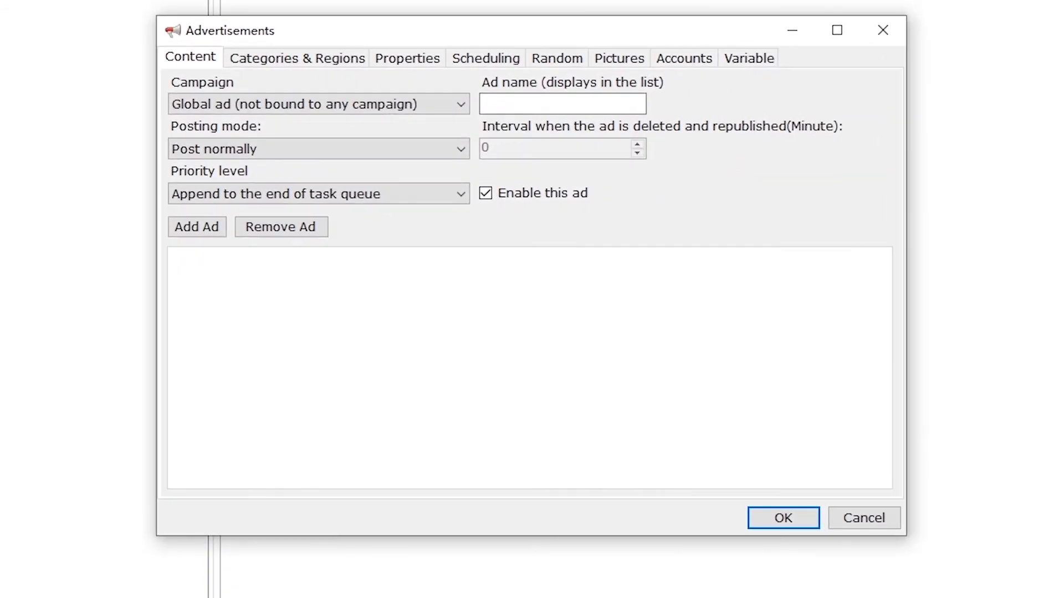
click(251, 110)
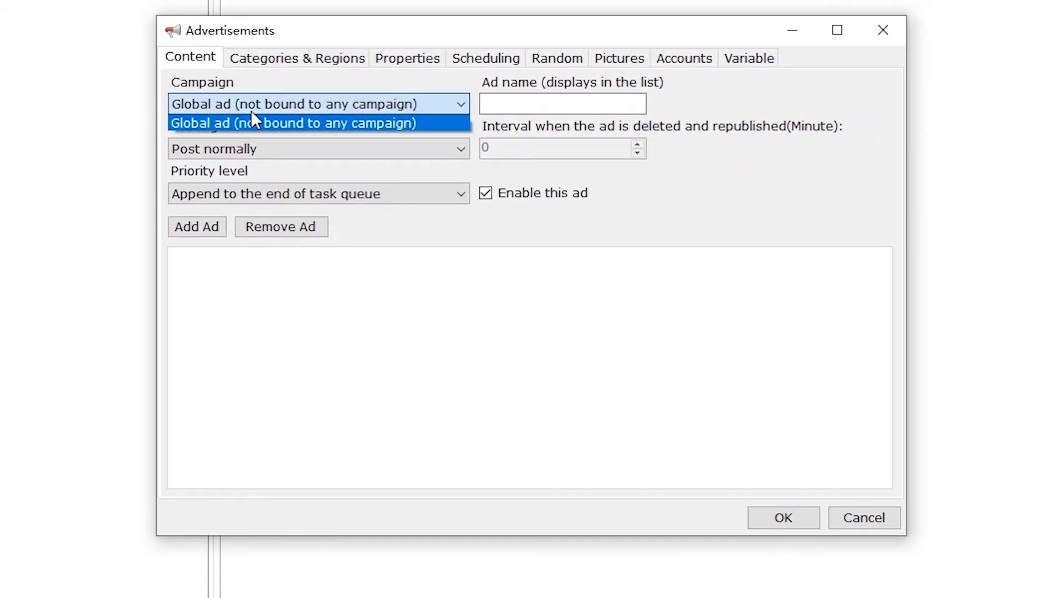
click(251, 111)
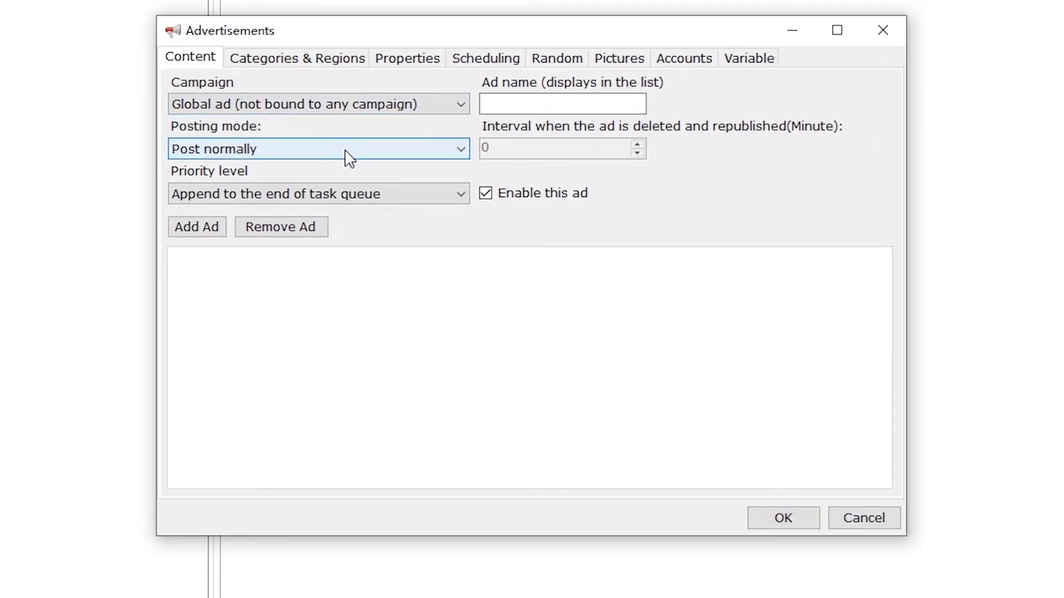
click(452, 153)
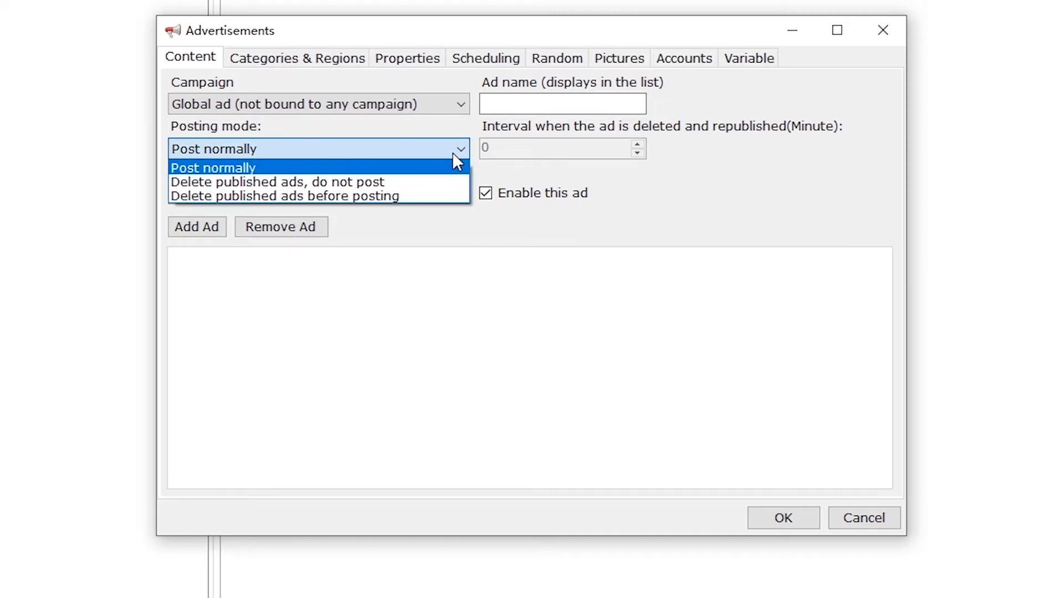
click(452, 151)
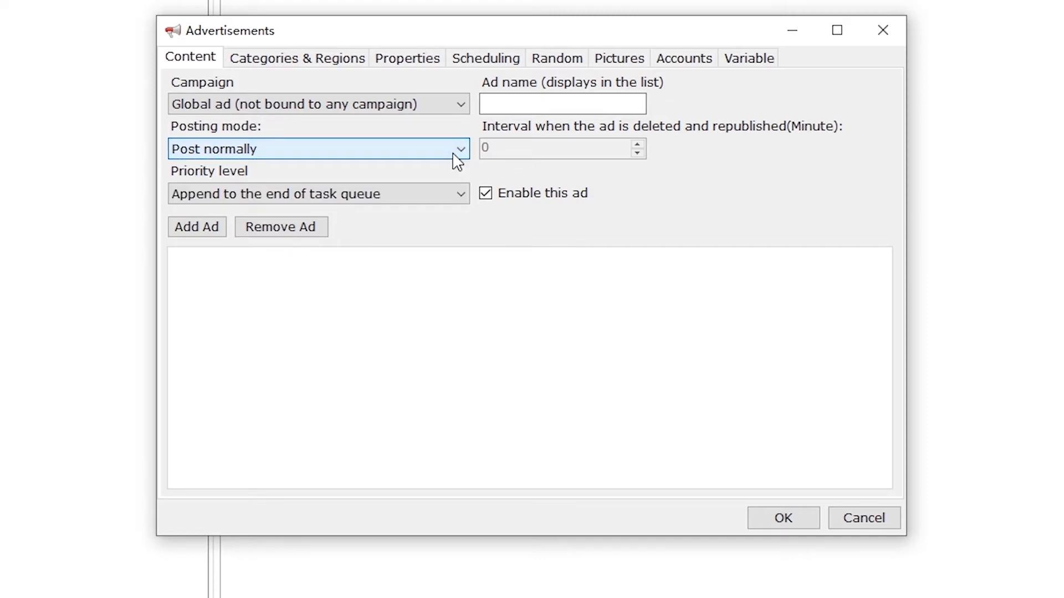
click(431, 195)
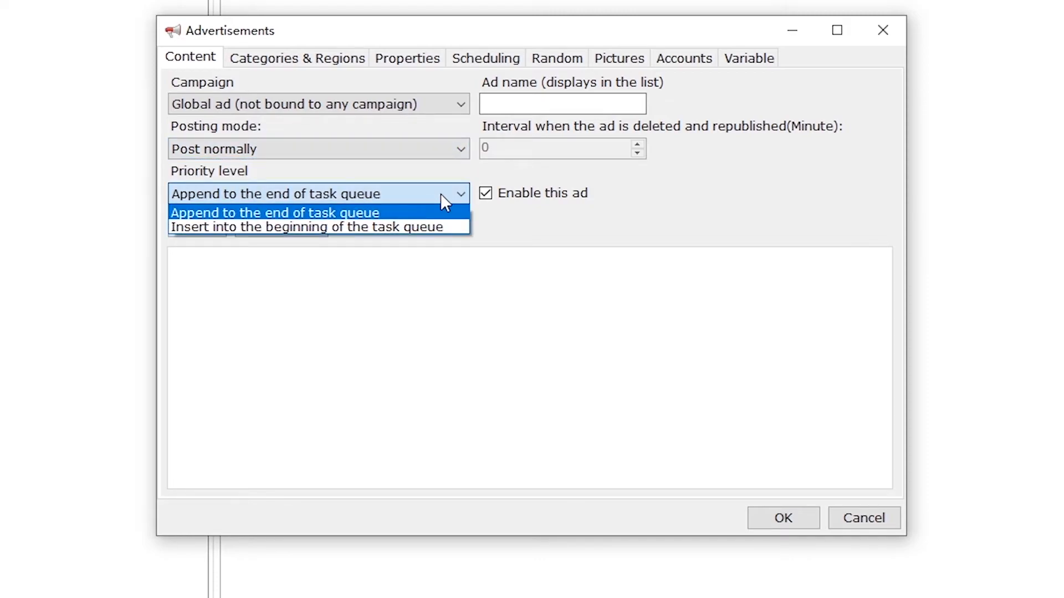
click(441, 195)
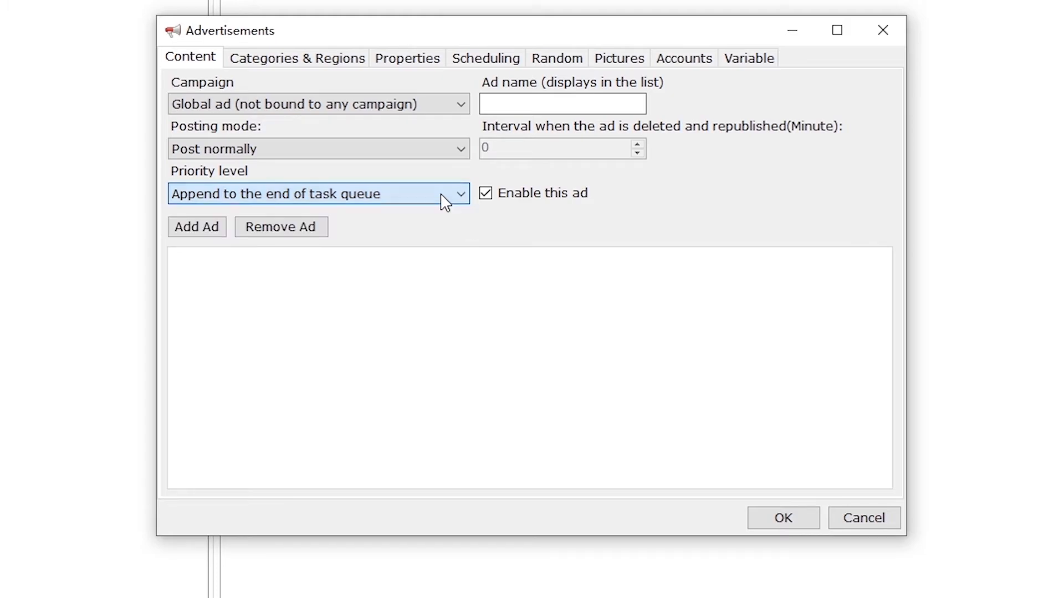
click(527, 101)
text(books)
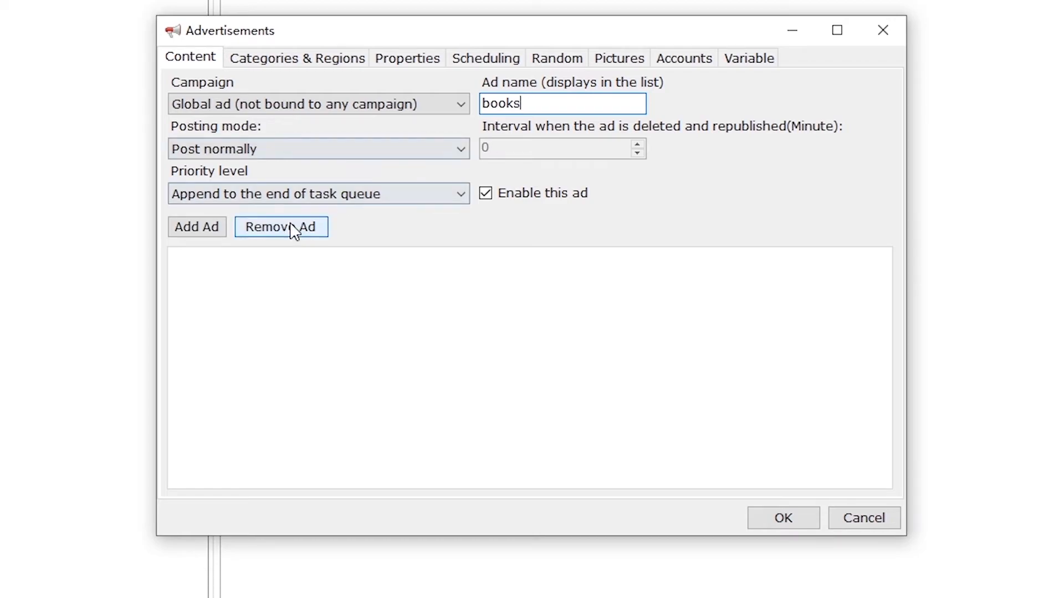
Step: Add a variant titled 'I'm selling My old Books' with description 'Hey, I'm selling my old book'
click(222, 229)
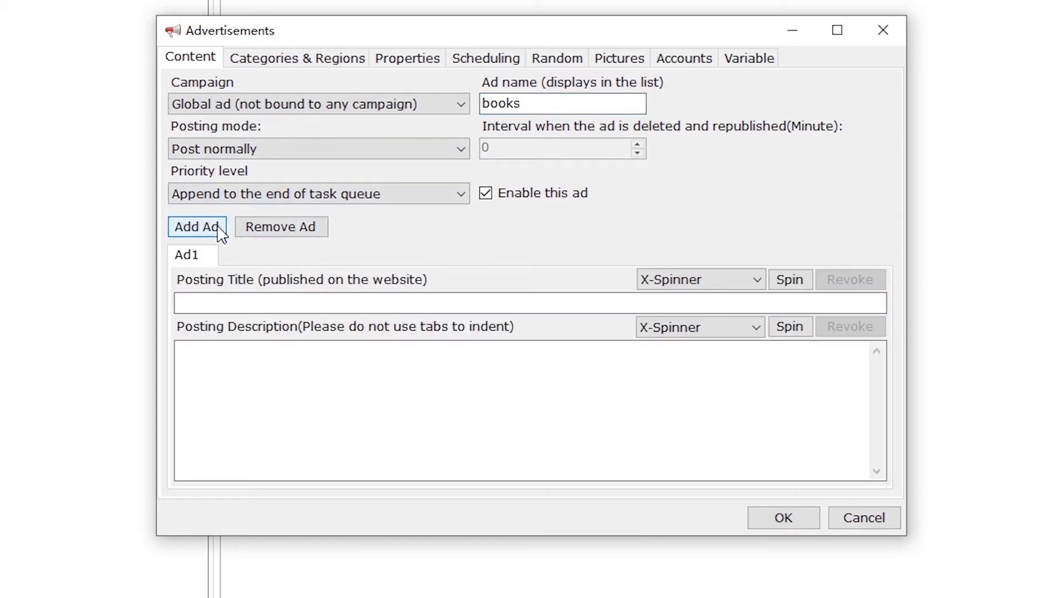
click(241, 303)
text(I)
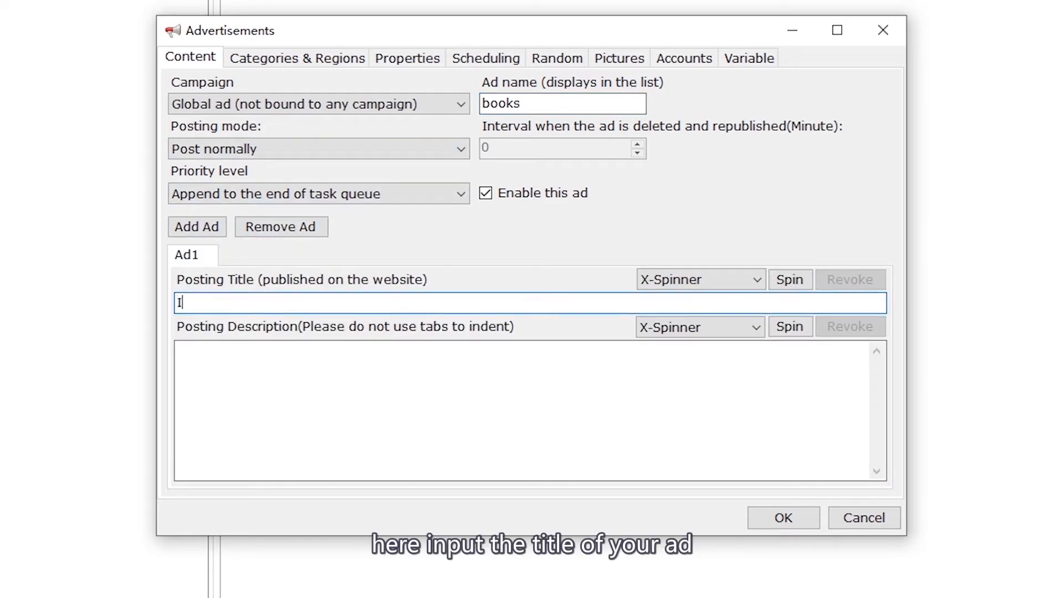
text('m selling M)
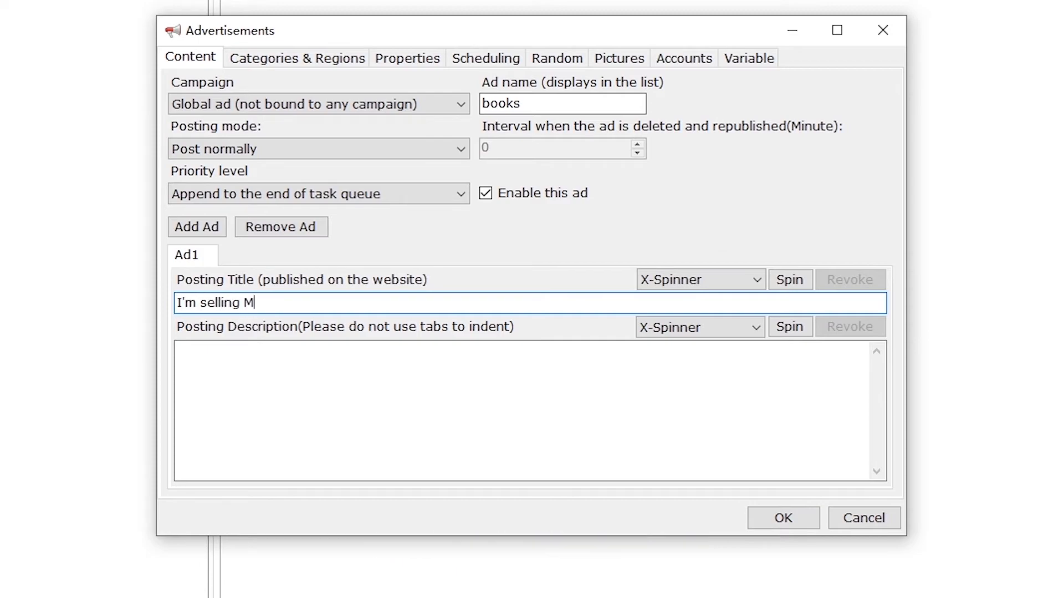
text(y old Books)
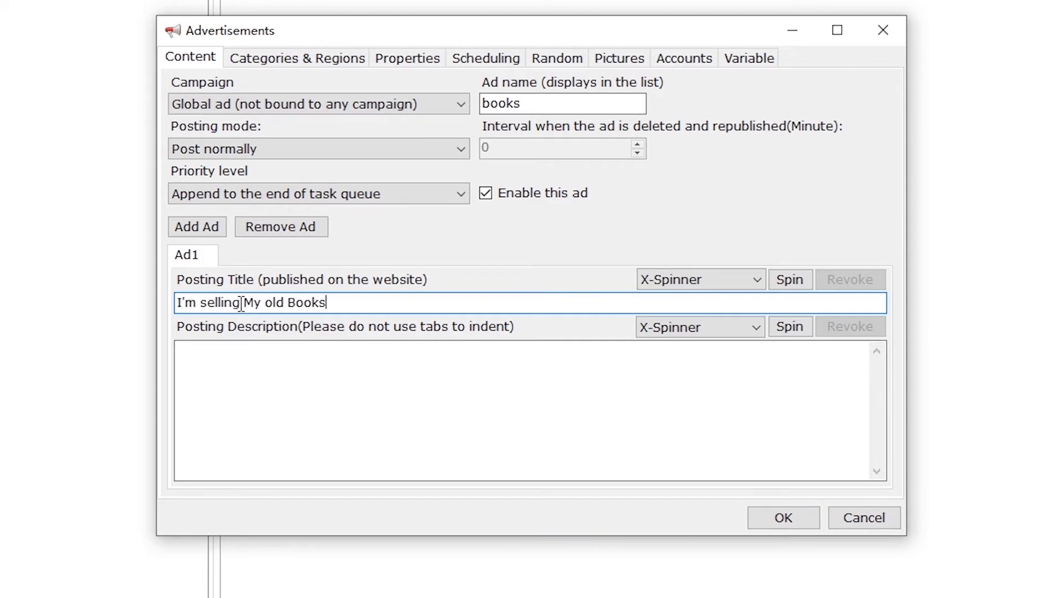
click(293, 385)
text(Hey,)
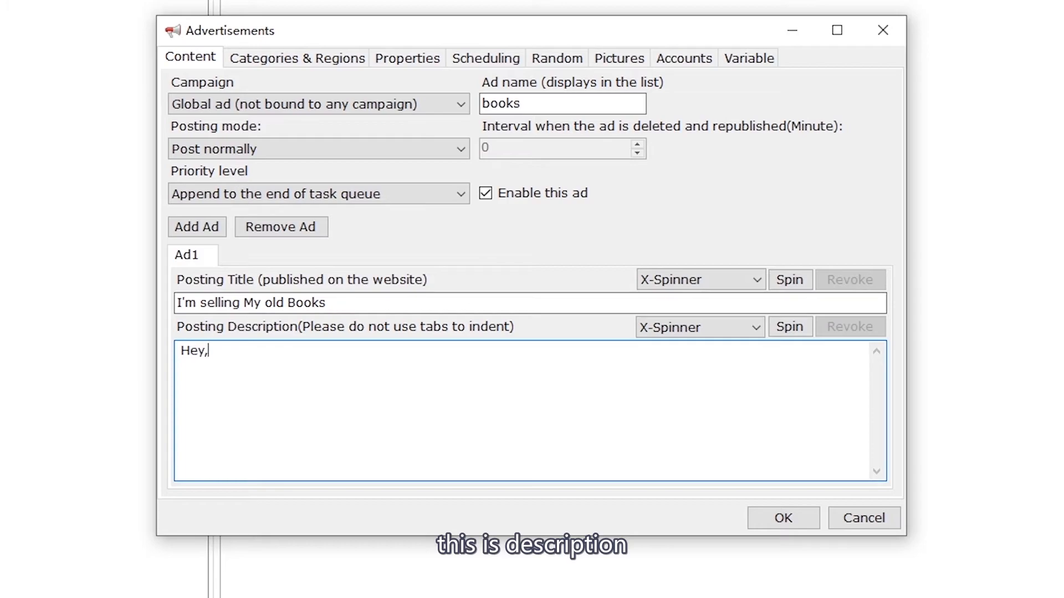
text( I;m)
key(BackSpace)
key(BackSpace)
key(BackSpace)
text(')
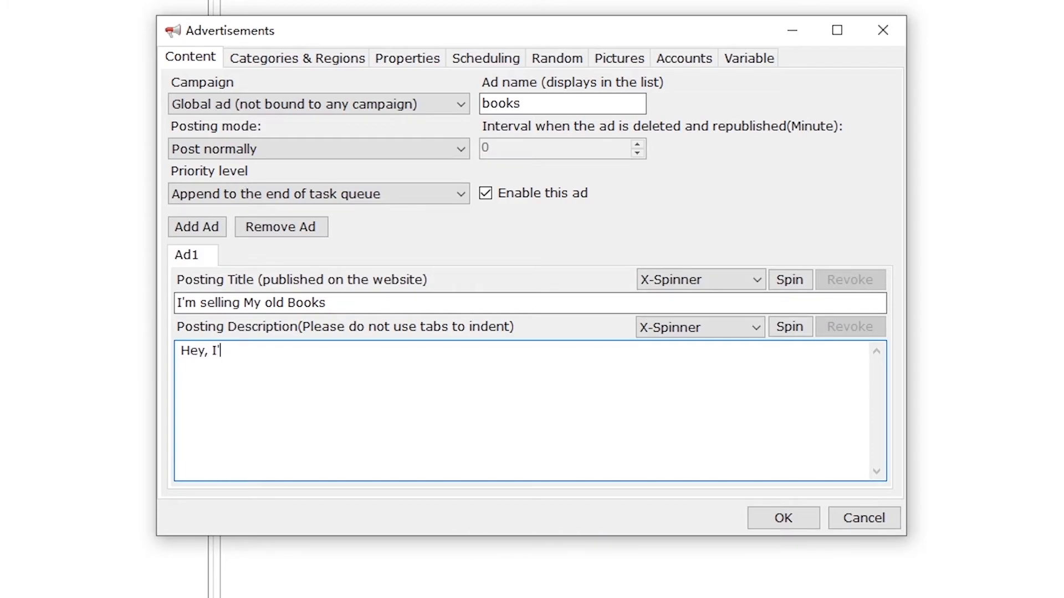
text(m selling my o)
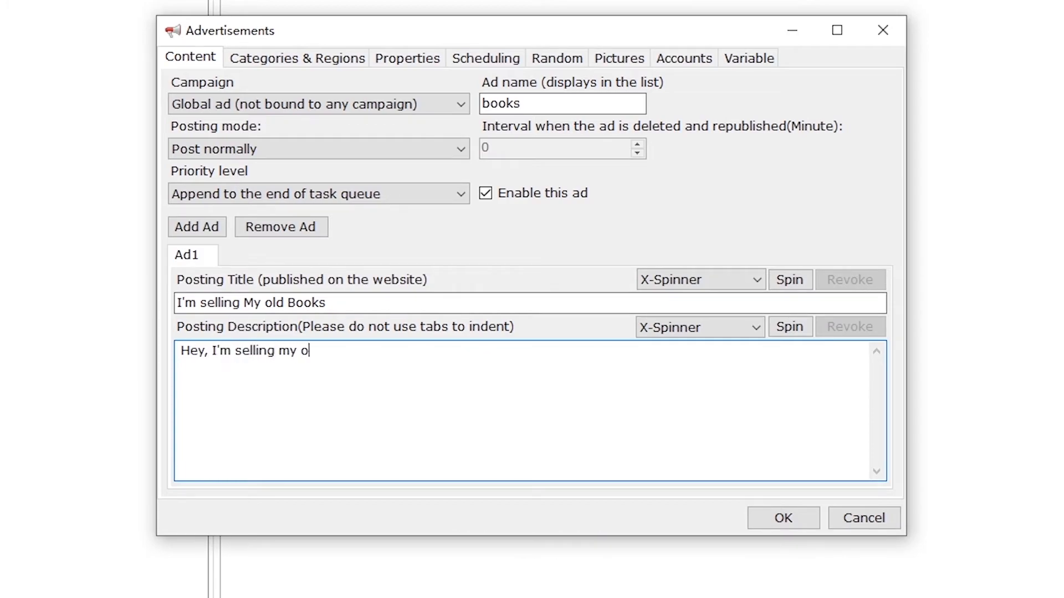
text(ld books!)
Step: Check the description's spinning settings and keep X-Spinner as the title's spinner
click(799, 334)
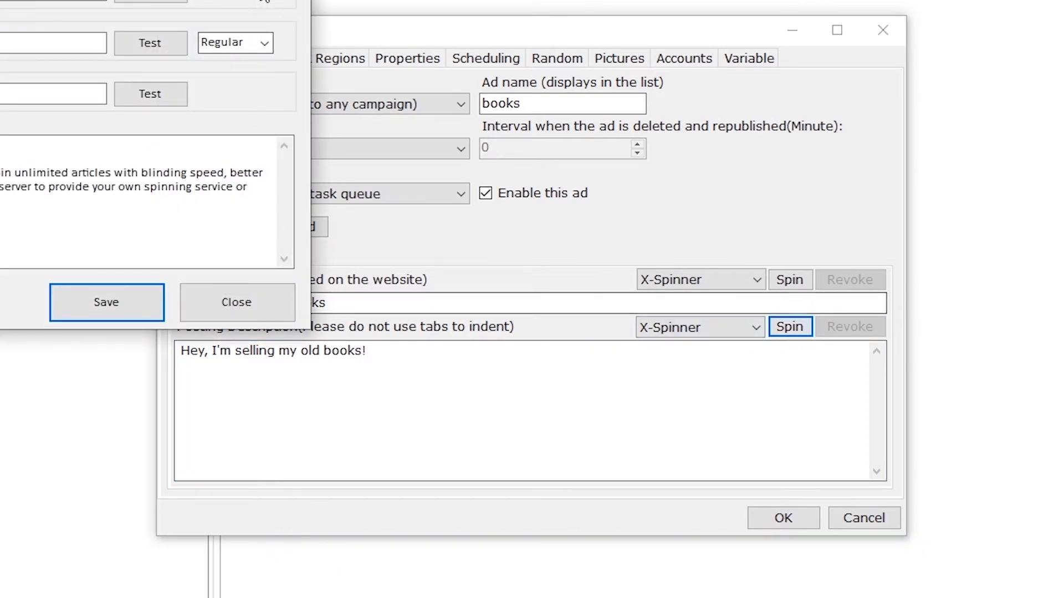
click(233, 302)
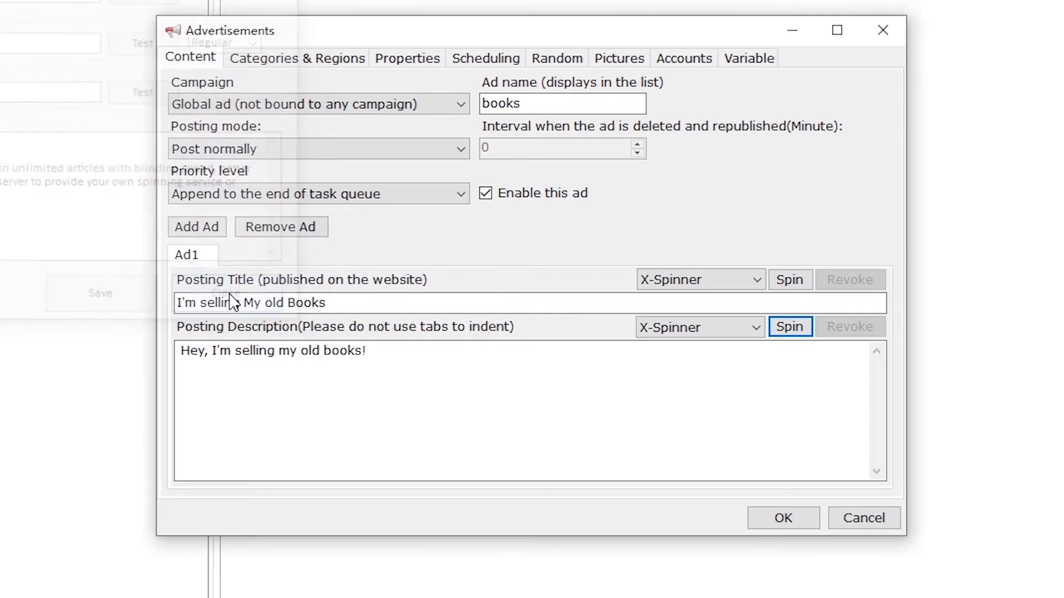
click(655, 281)
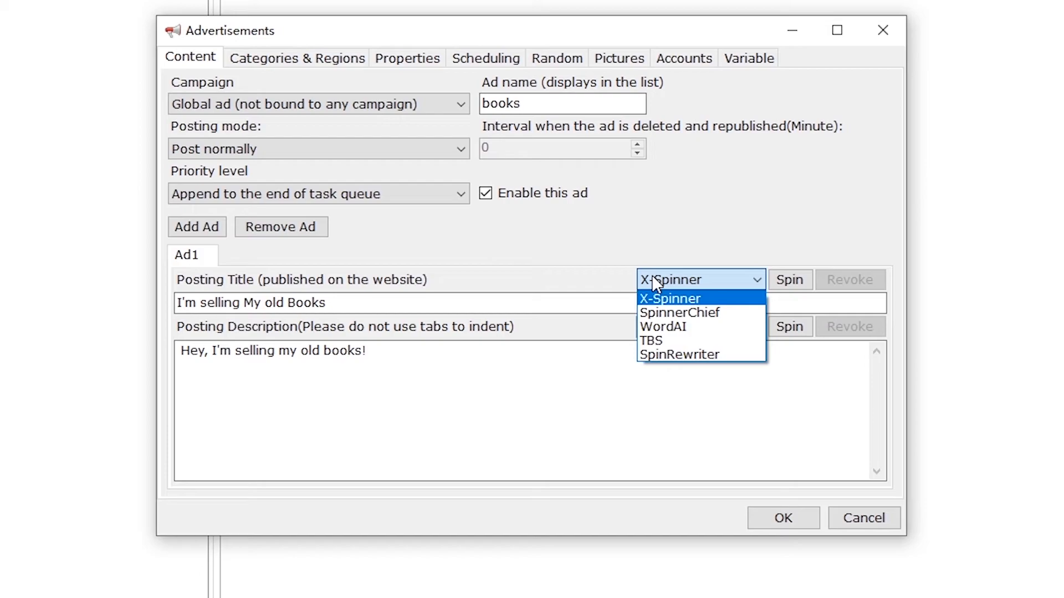
click(652, 277)
click(540, 364)
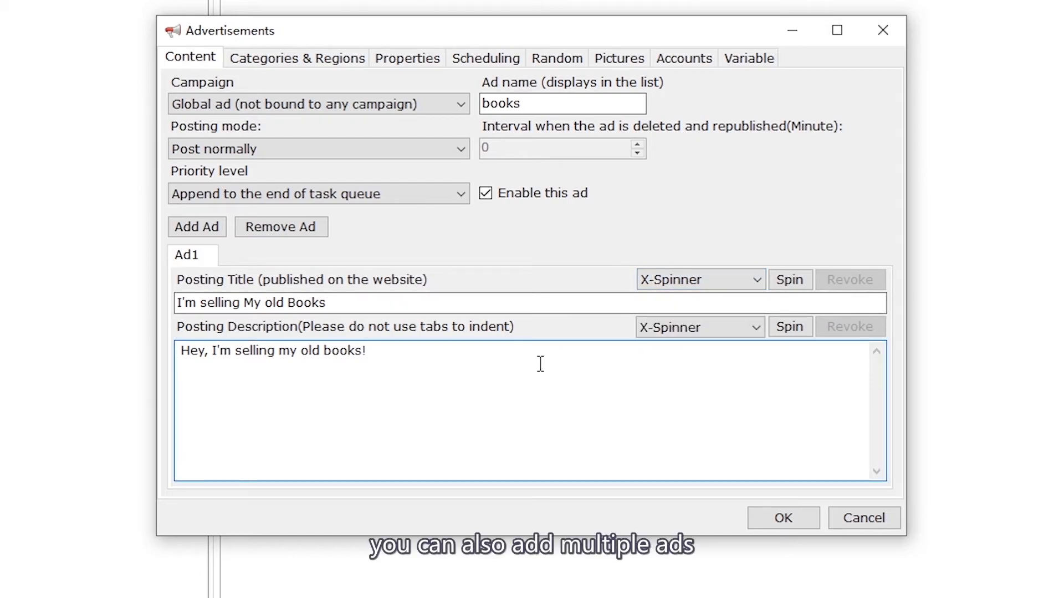
Step: Add a second test variant with '123' title and description, then delete it
click(193, 229)
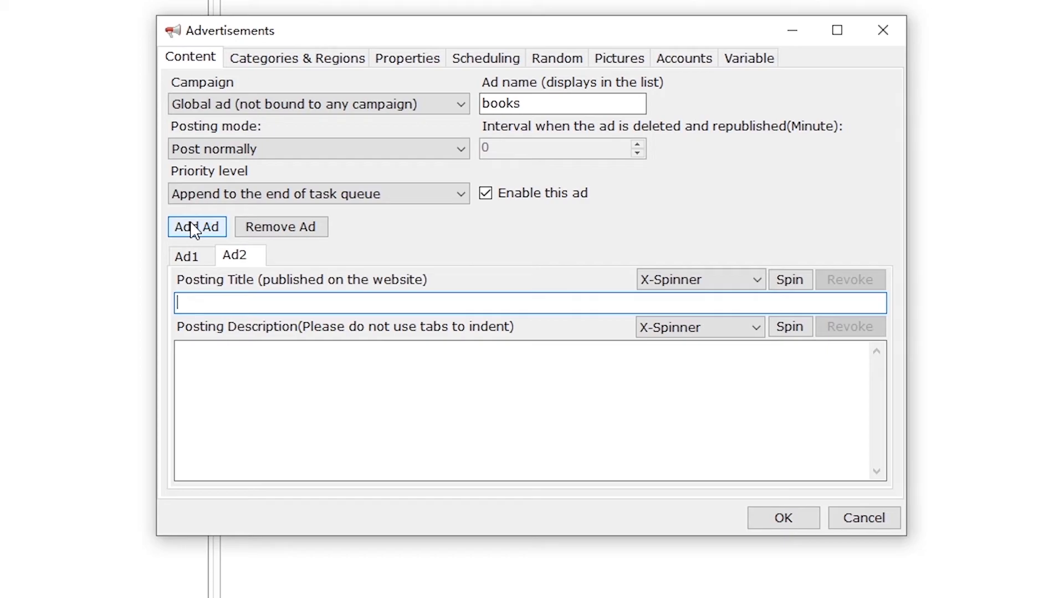
text(123)
click(294, 372)
text(123)
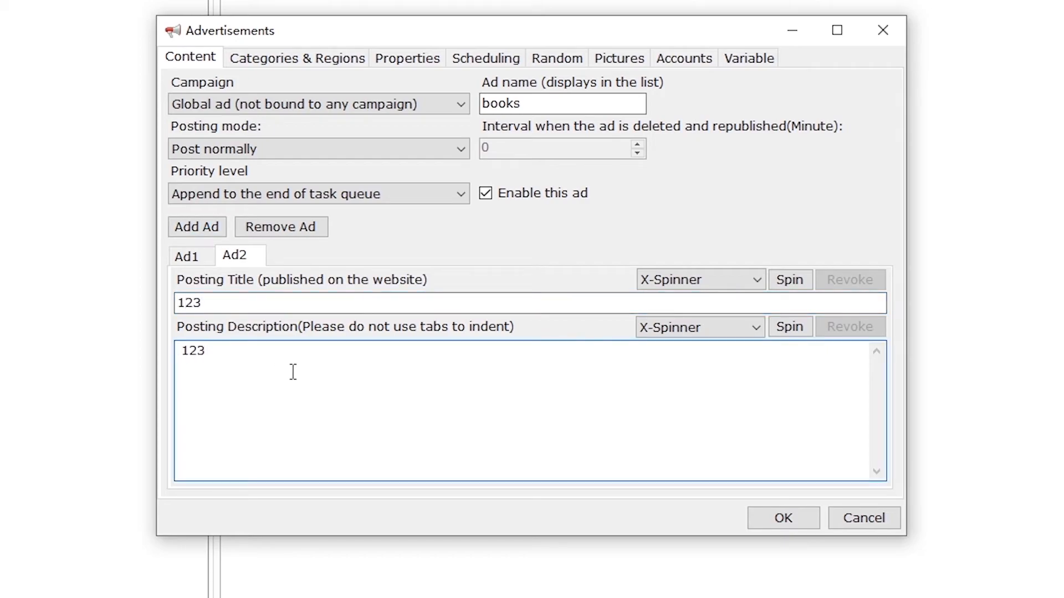
click(305, 227)
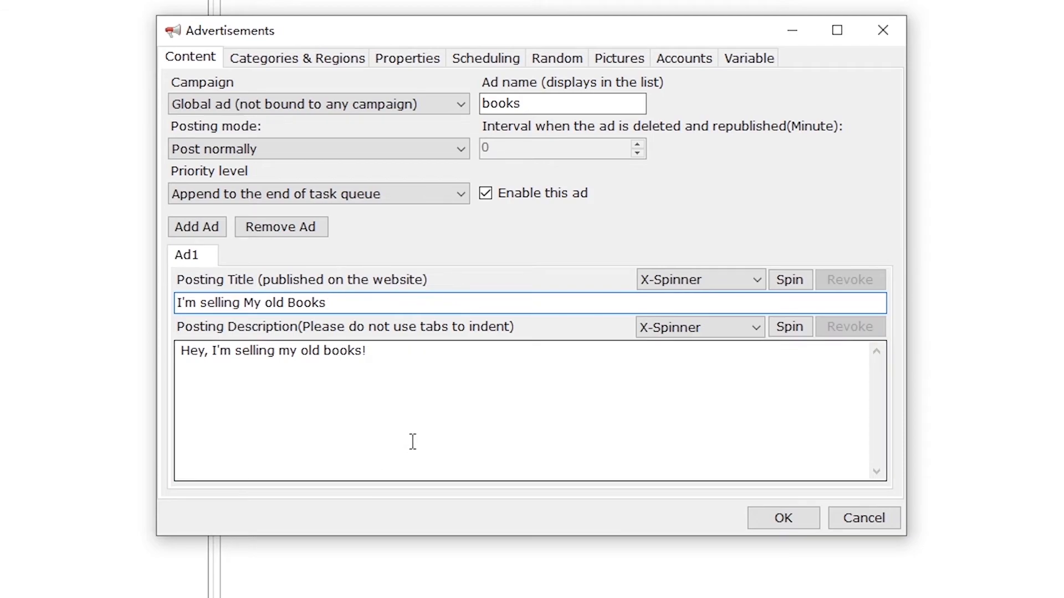
click(310, 61)
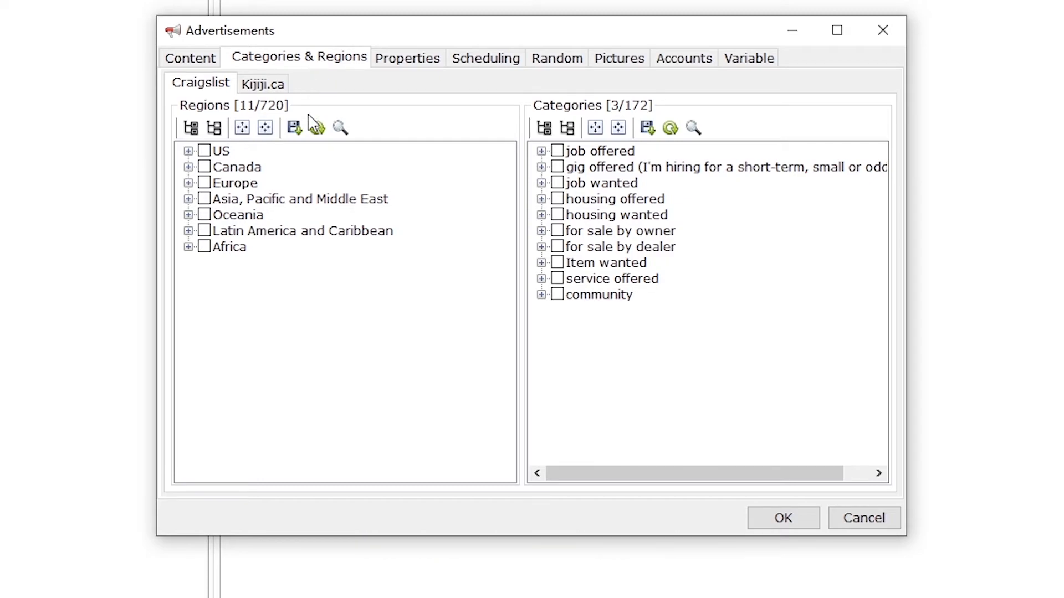
Step: Select BC regions fraser valley and kamloops plus by-owner categories books & magazines, business/commercial, cars & trucks, cds/dvds/vhs
click(315, 128)
click(675, 126)
click(189, 166)
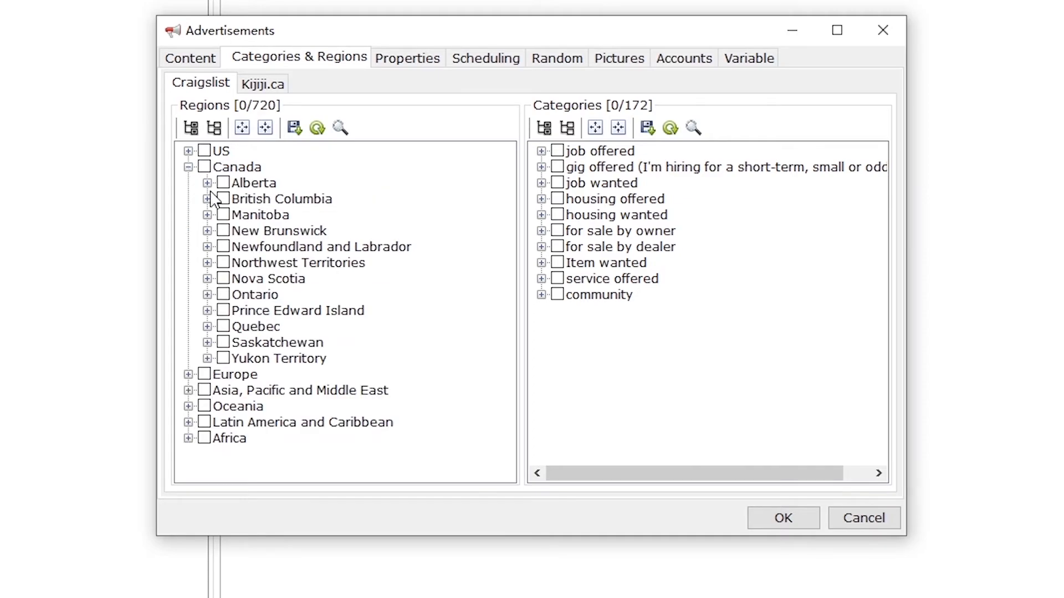
click(207, 199)
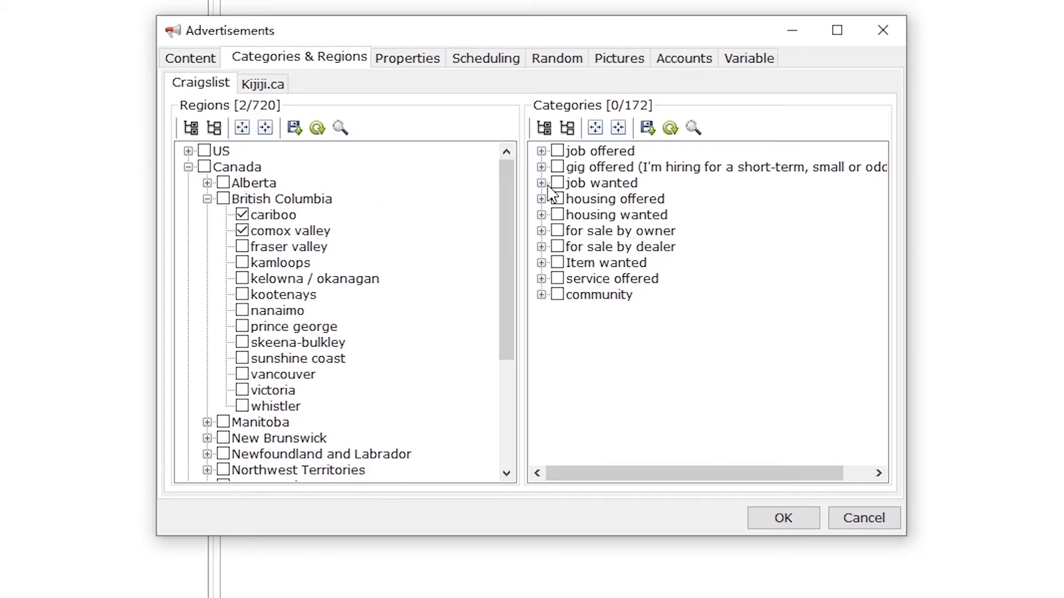
click(542, 231)
scroll(558, 307, down, 1)
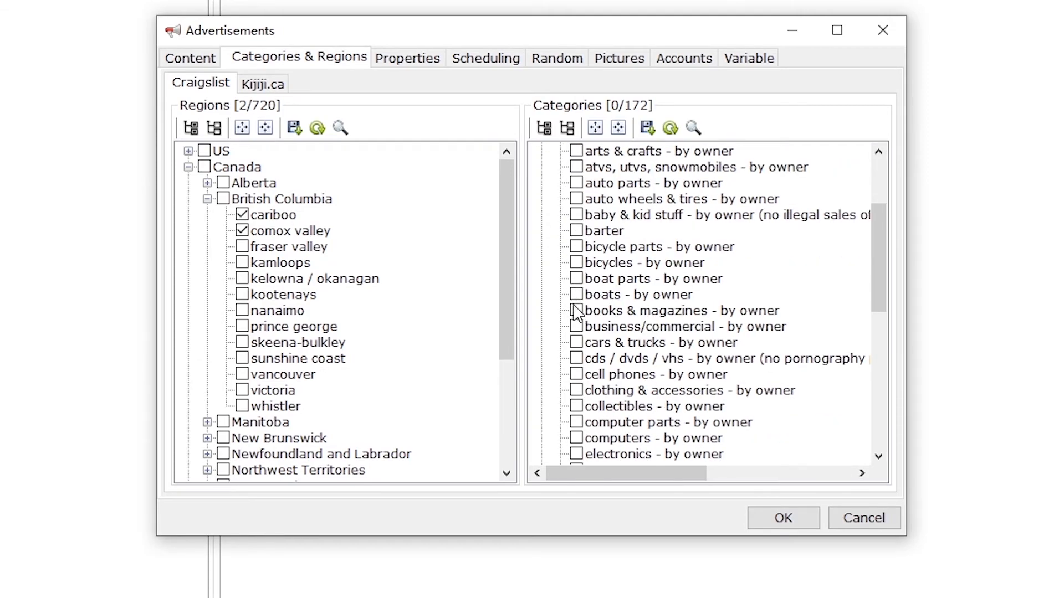
click(577, 310)
click(577, 326)
click(243, 262)
click(242, 247)
click(576, 342)
click(576, 358)
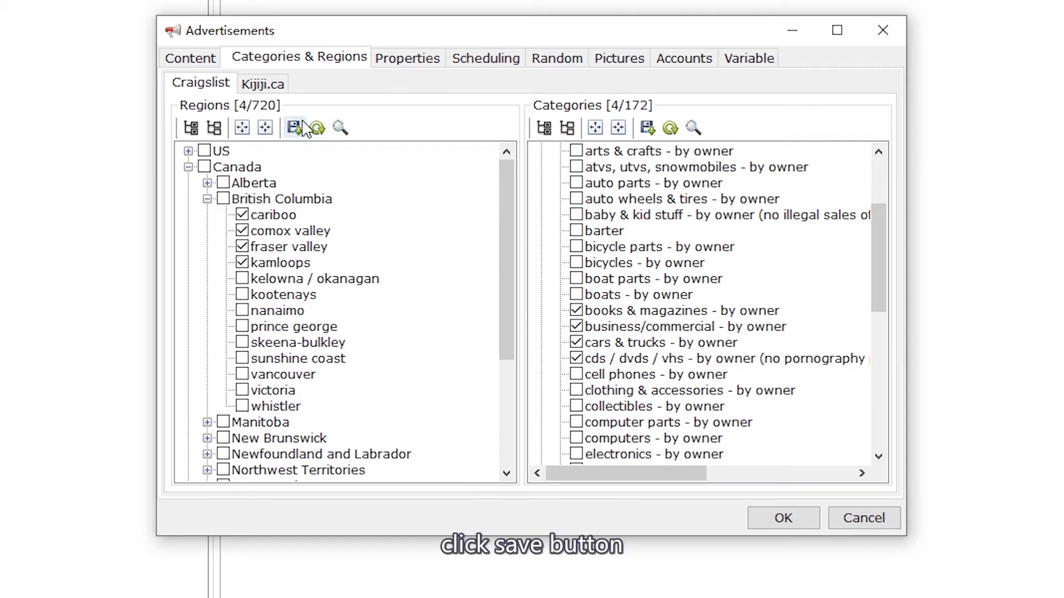
Step: Save the chosen regions and categories, dismissing each save confirmation
click(295, 127)
click(547, 361)
click(648, 128)
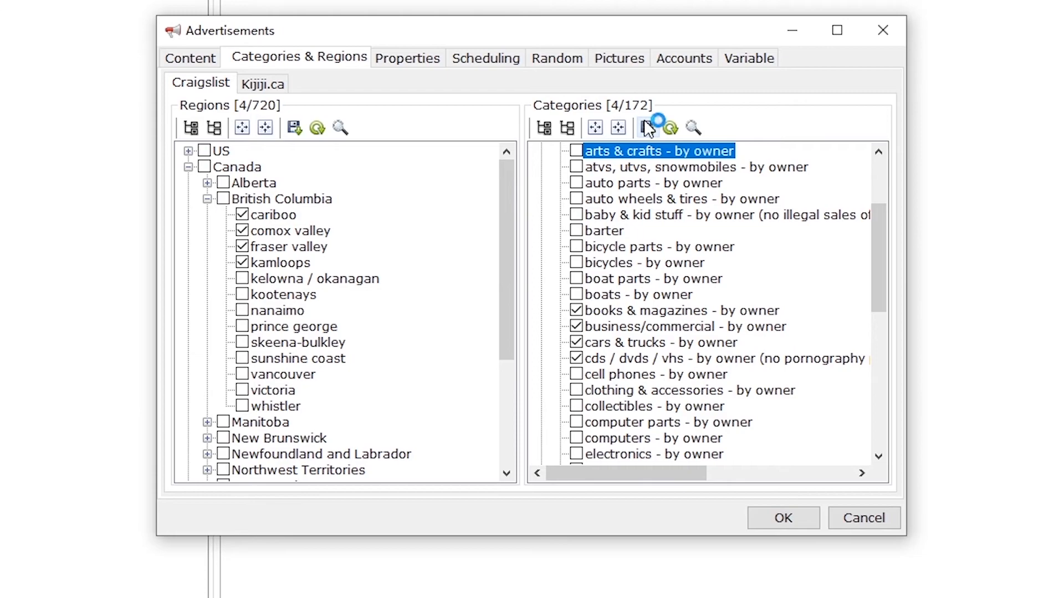
click(569, 355)
click(434, 65)
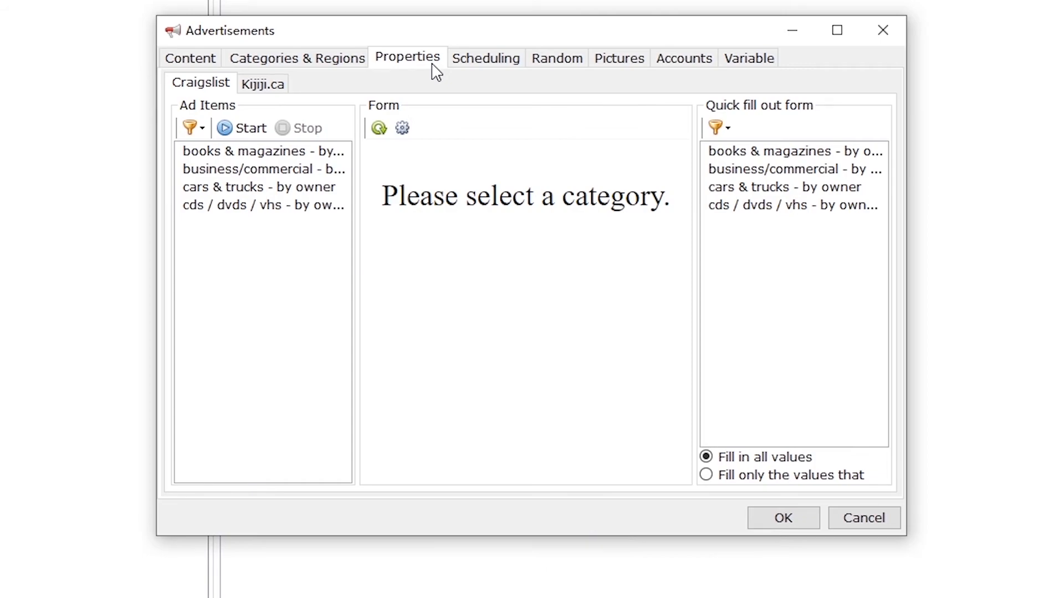
Step: For books & magazines, enter price 12, a city, size 12cm and condition like new
click(290, 152)
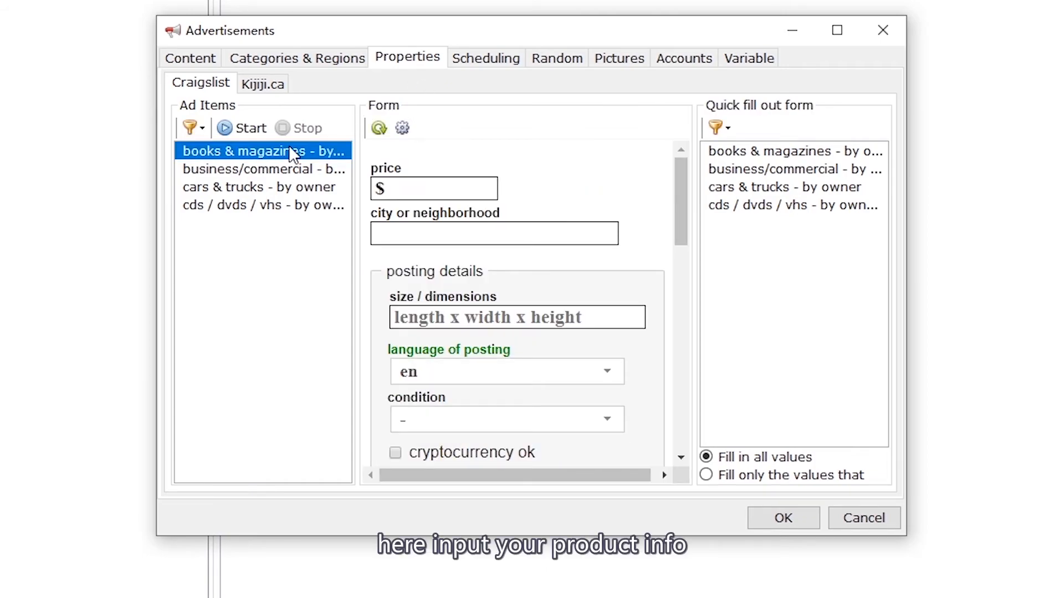
click(401, 188)
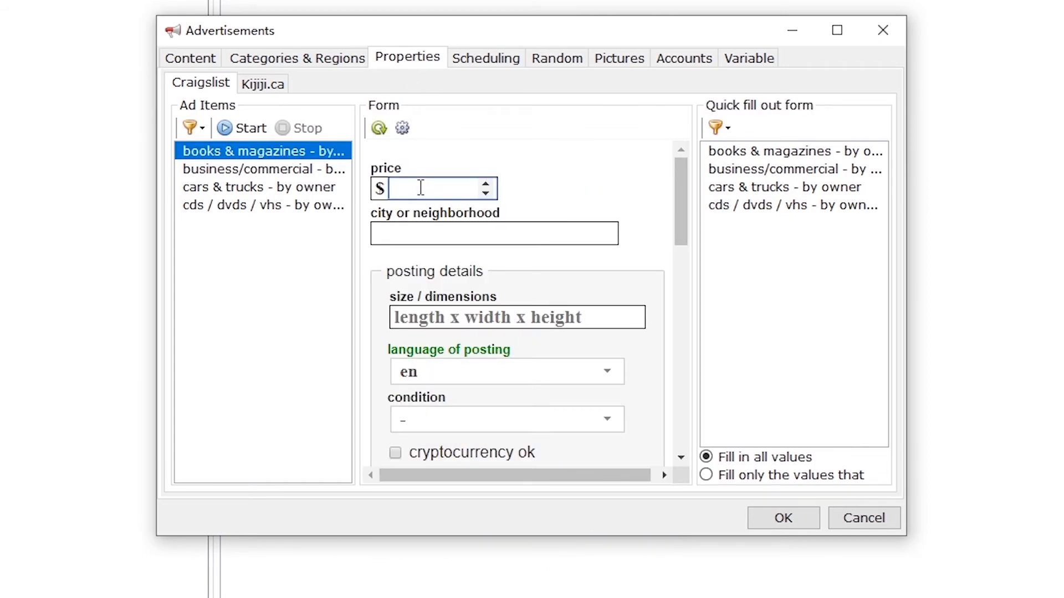
text(12)
click(442, 235)
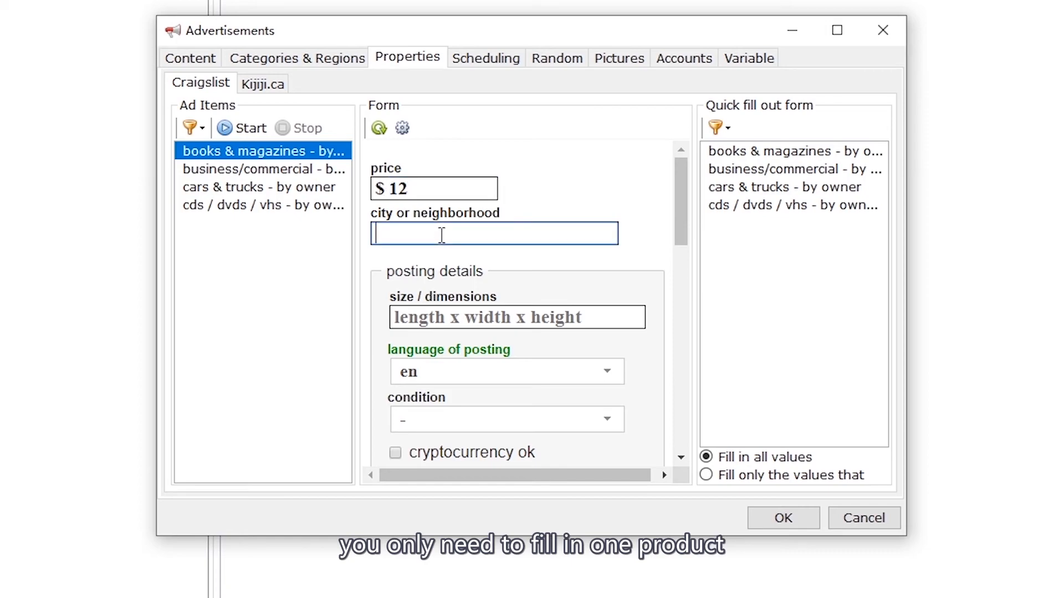
text(qweqe)
scroll(454, 239, down, 3)
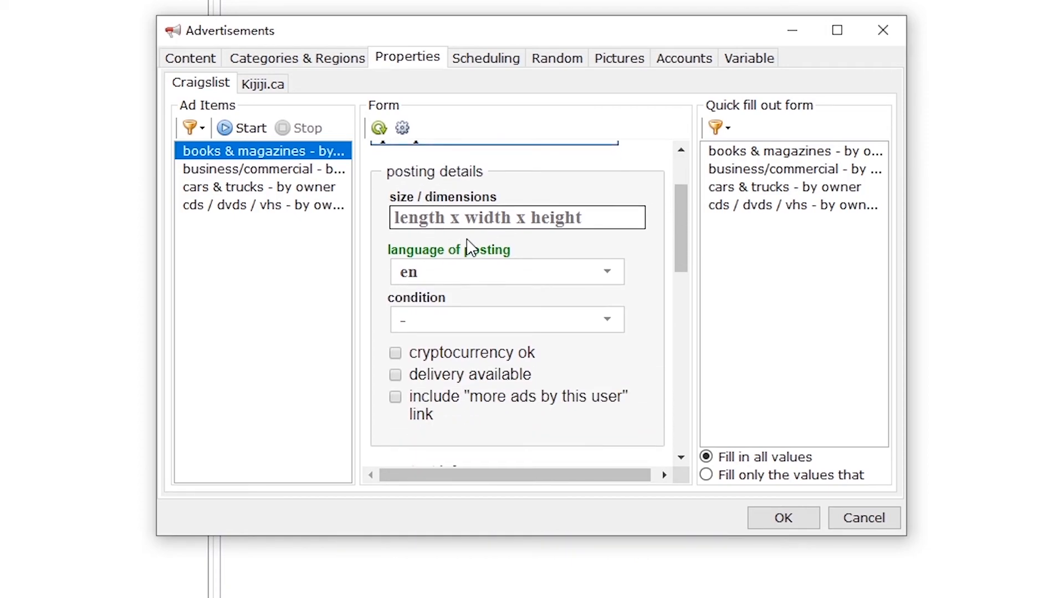
click(491, 219)
text(12c)
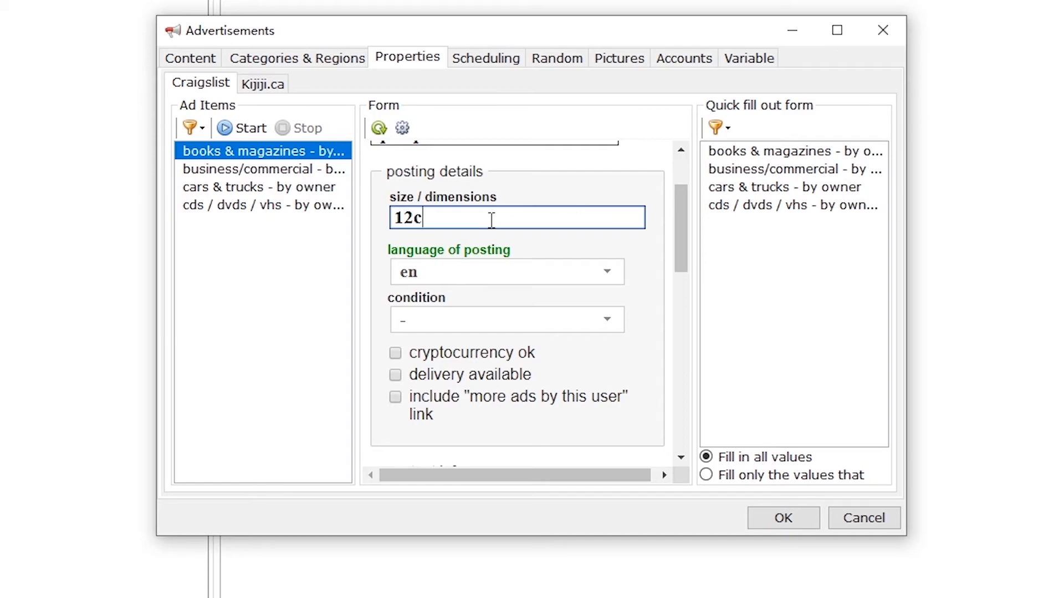
text(m)
scroll(491, 221, down, 3)
click(492, 228)
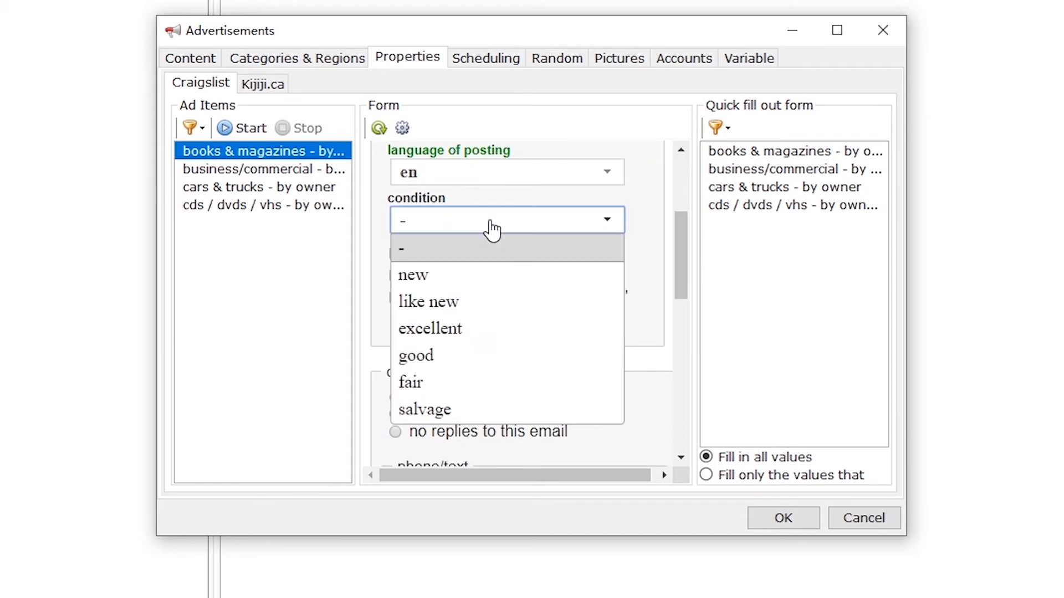
click(478, 311)
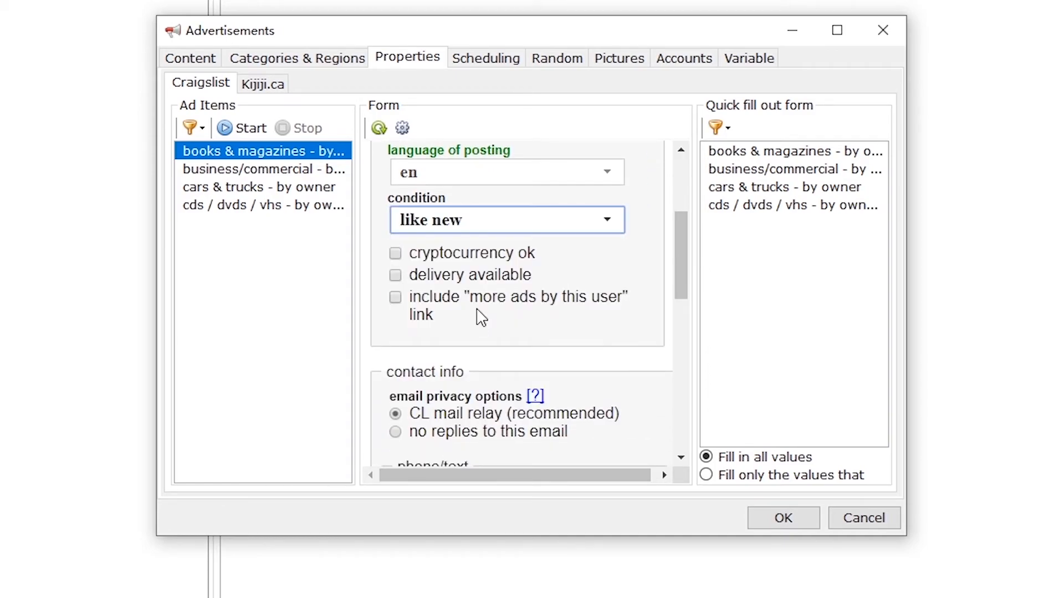
Step: Allow cryptocurrency payment, show the phone number, and enter the phone number and contact name
click(486, 260)
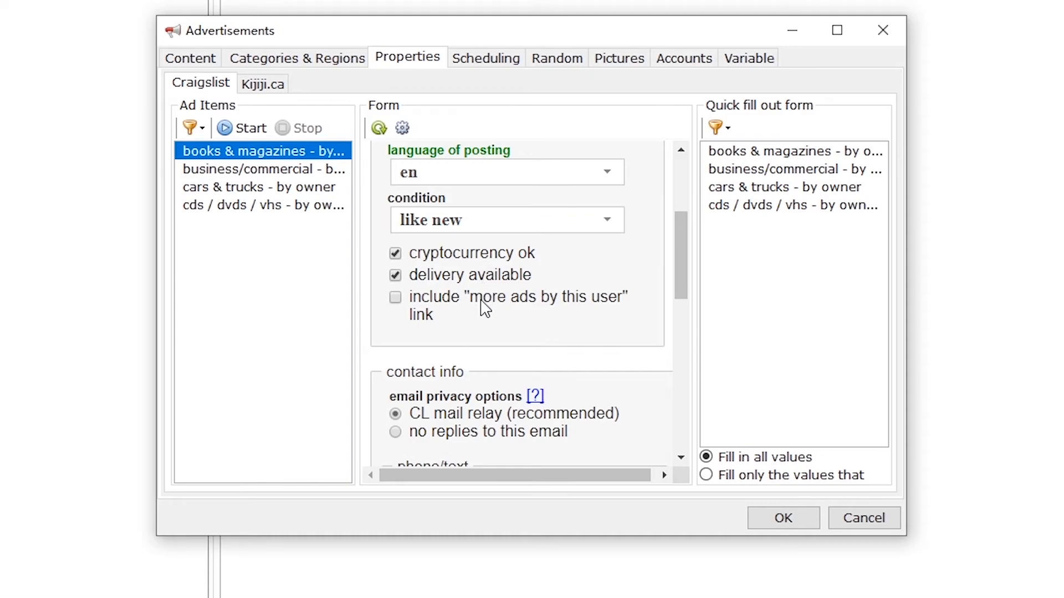
scroll(486, 308, down, 4)
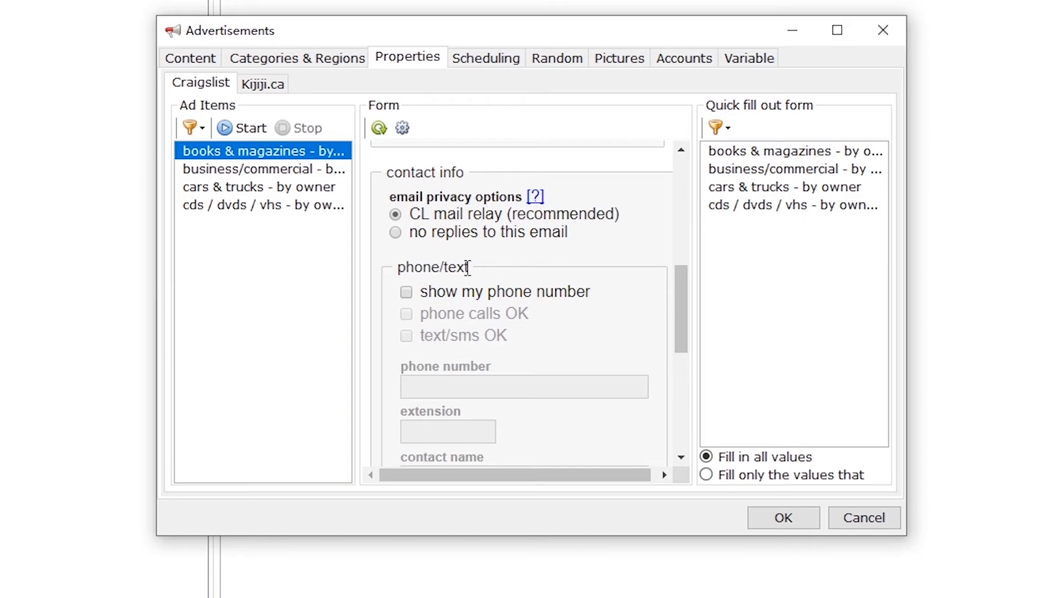
scroll(468, 268, down, 2)
click(480, 197)
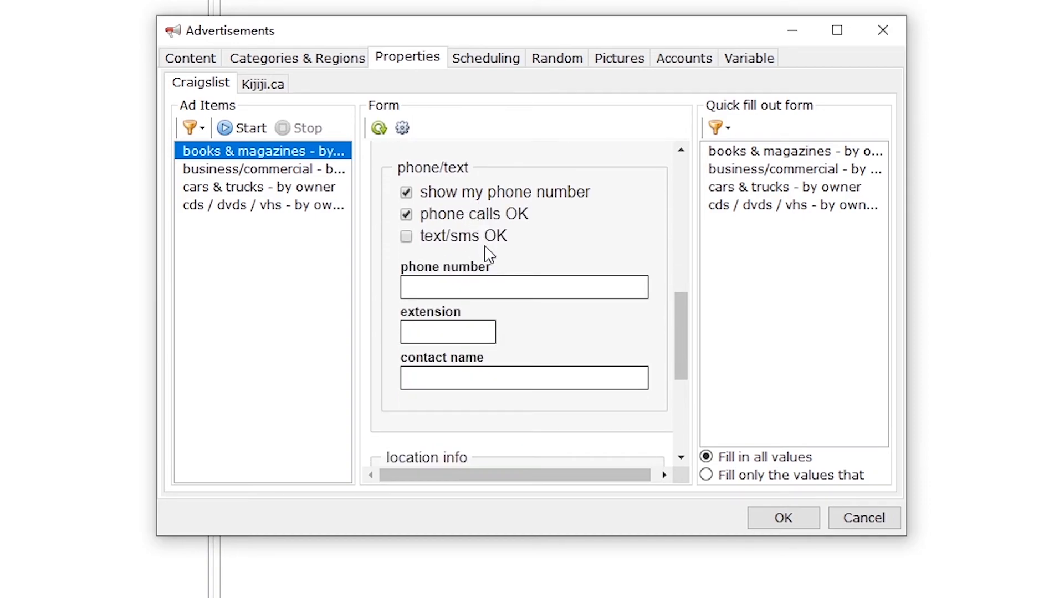
click(488, 280)
text(123123123123)
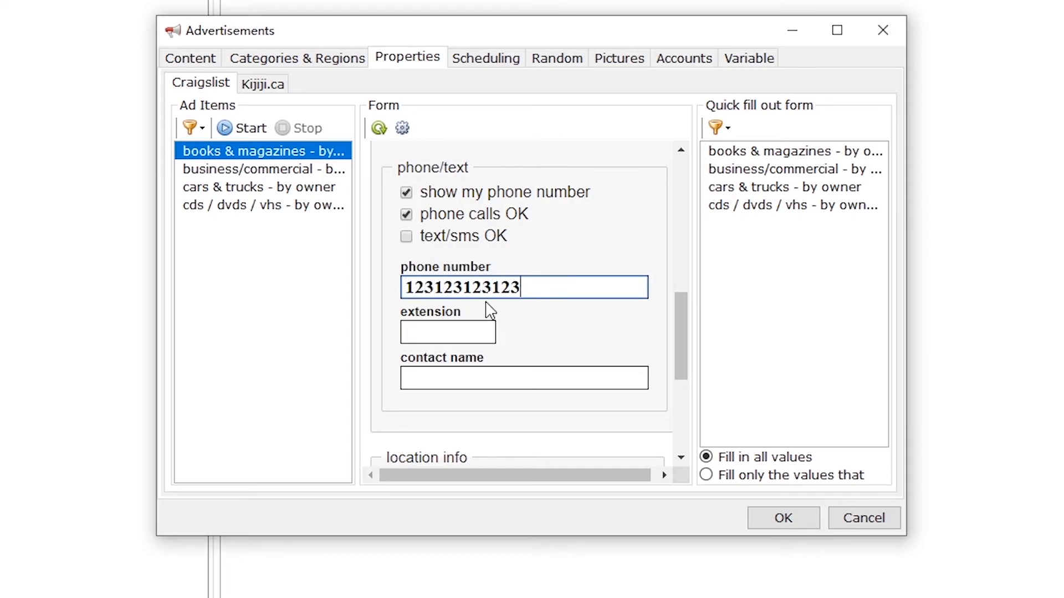
click(479, 331)
scroll(481, 327, down, 2)
click(488, 281)
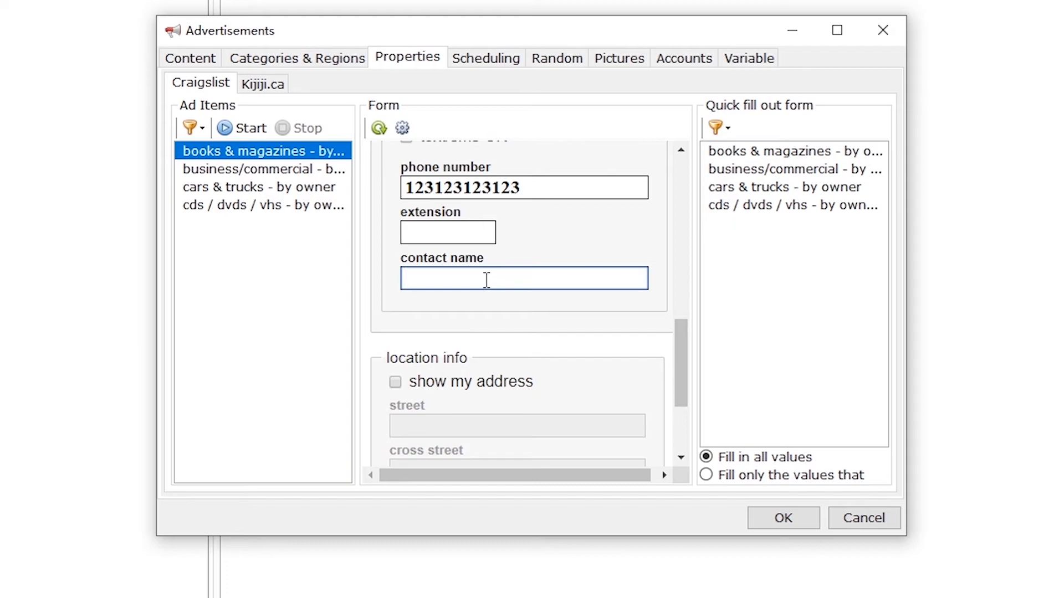
text(jay)
Step: Show the address with street, cross street and city filled in, and allow contact about other services
scroll(488, 280, down, 2)
click(494, 280)
scroll(492, 285, down, 1)
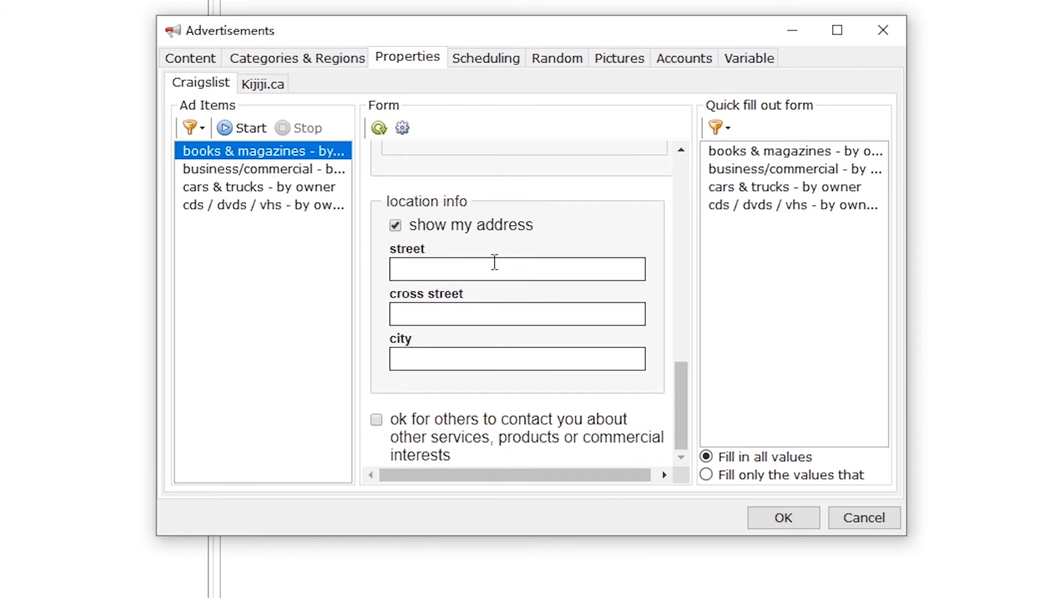
click(495, 266)
text(qweqe)
click(487, 313)
text(qweqeqwe)
click(480, 357)
text(qw)
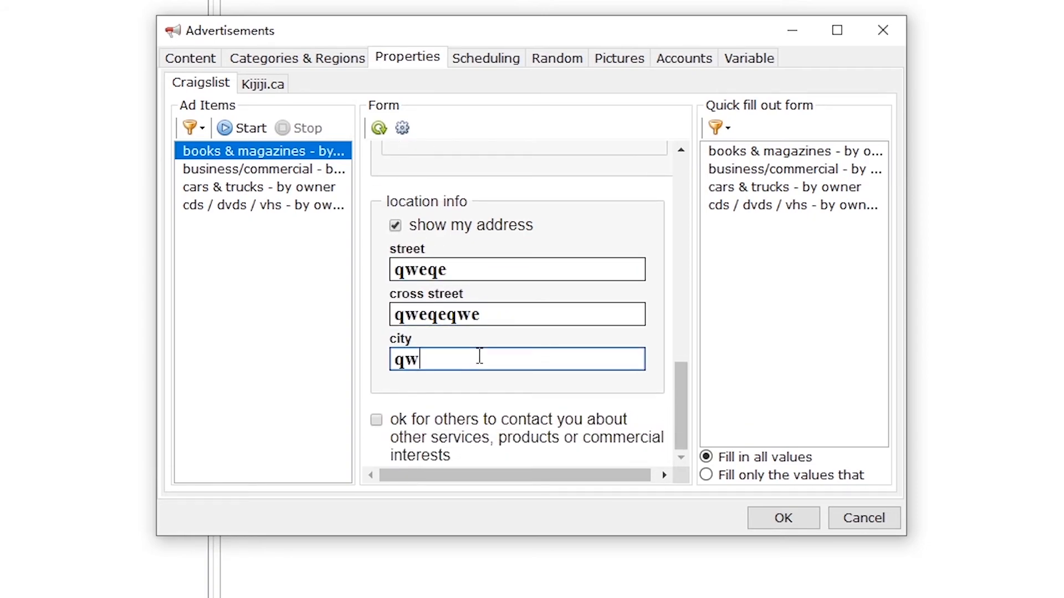
text(eqe)
click(377, 420)
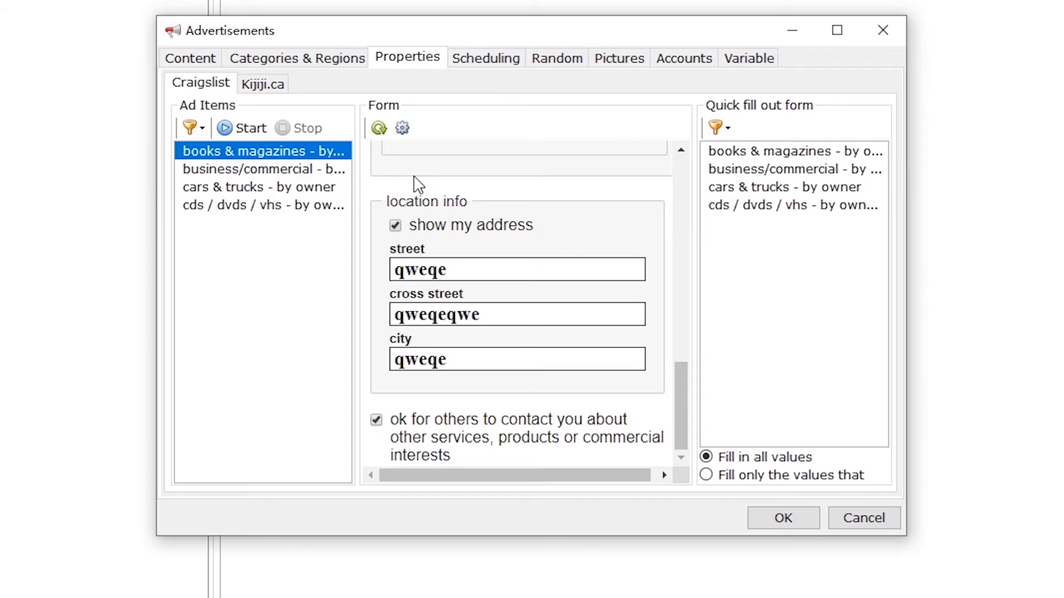
click(193, 129)
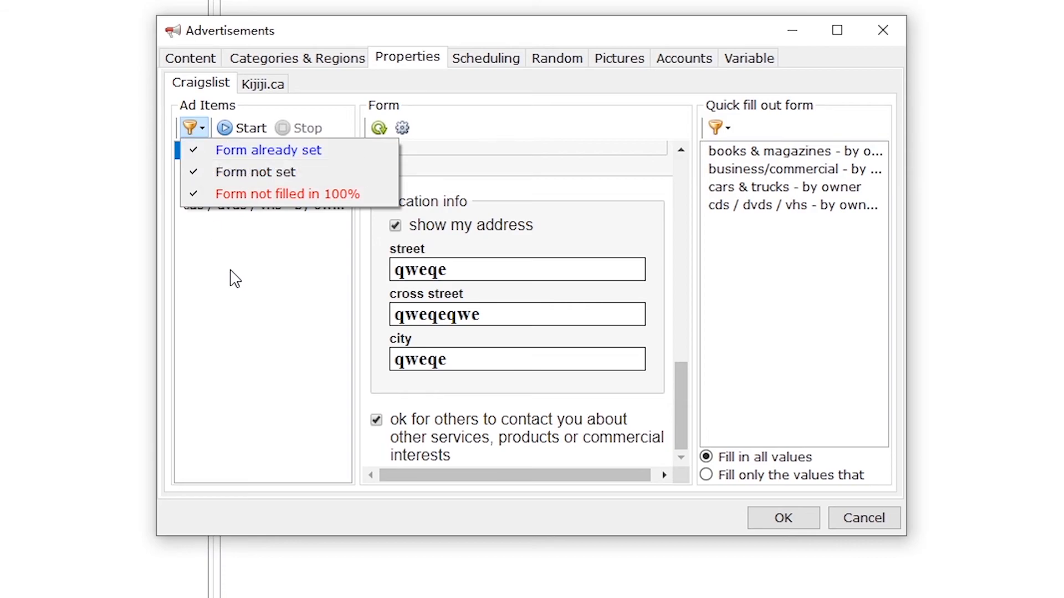
Step: Auto-fill the business/commercial, cars & trucks and cds / dvds / vhs forms from this form
click(240, 246)
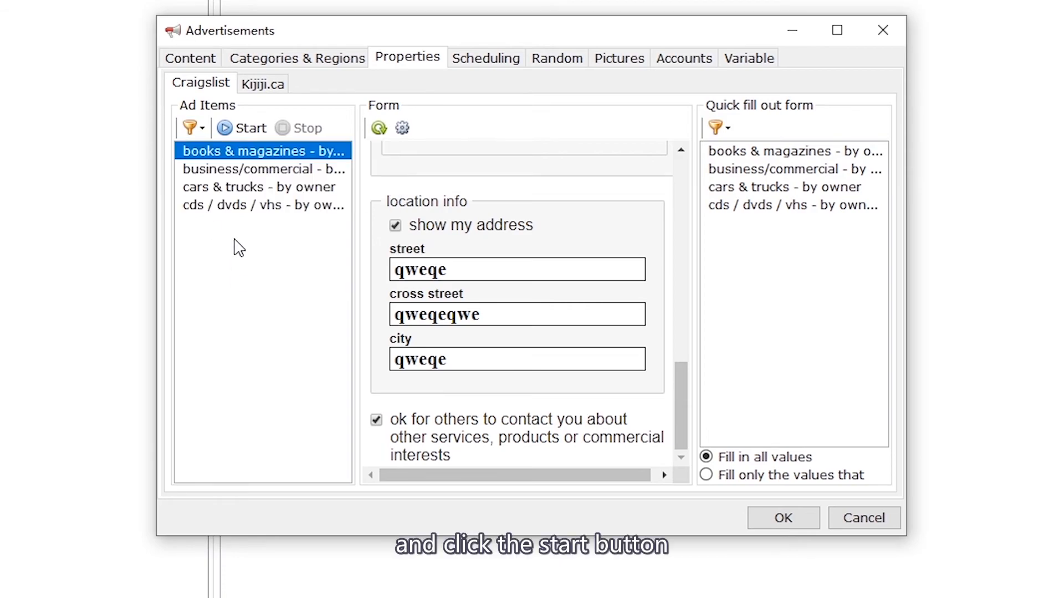
click(244, 127)
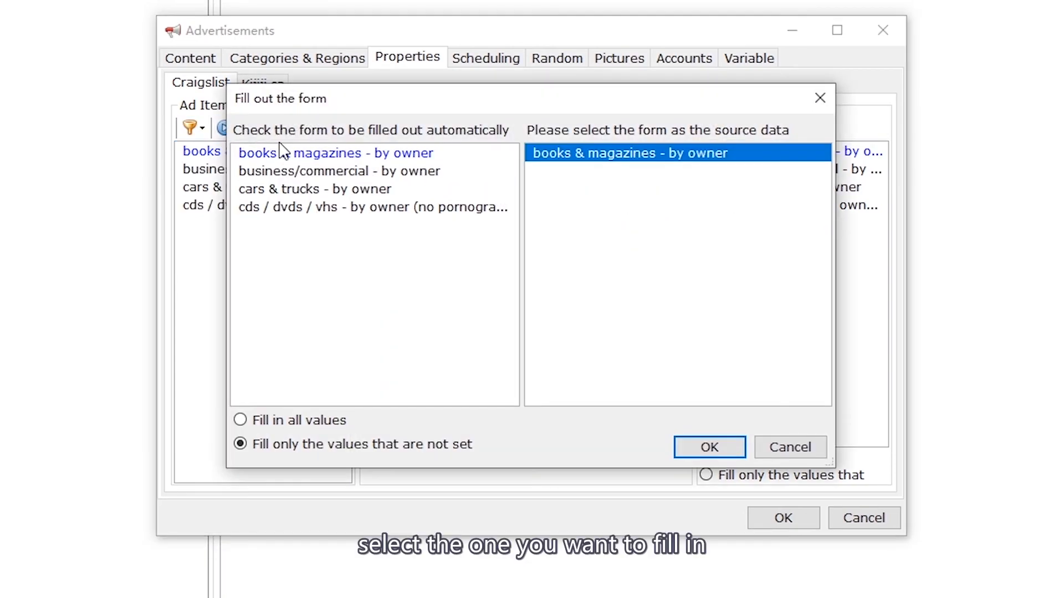
click(319, 172)
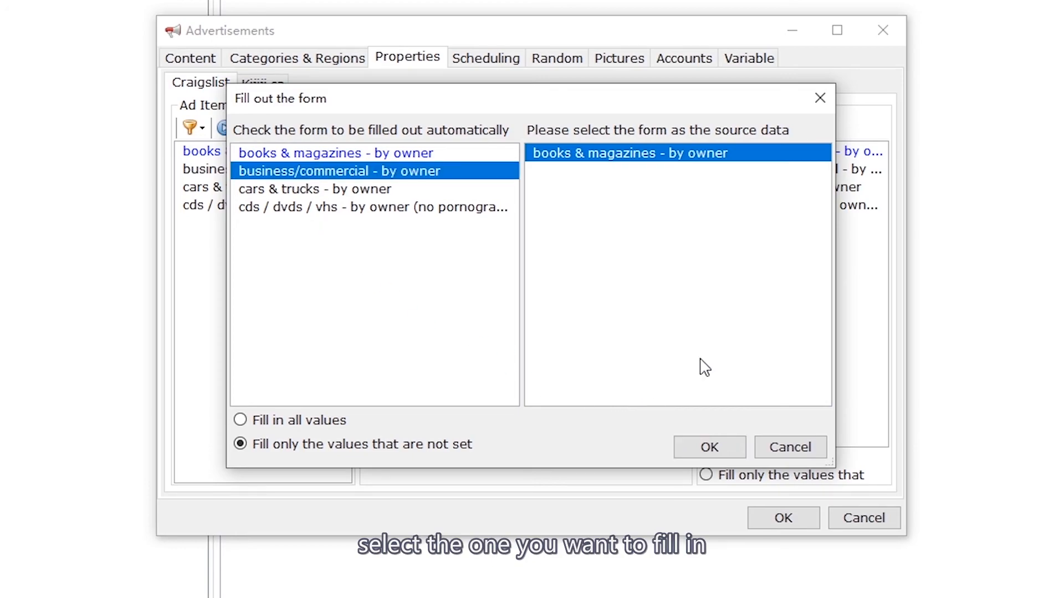
click(710, 446)
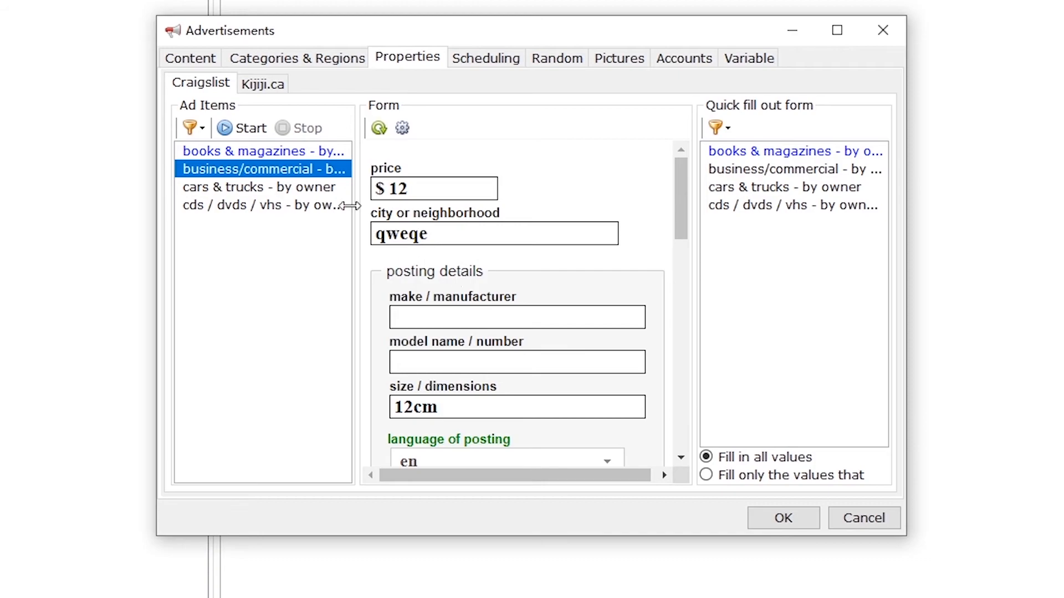
click(248, 133)
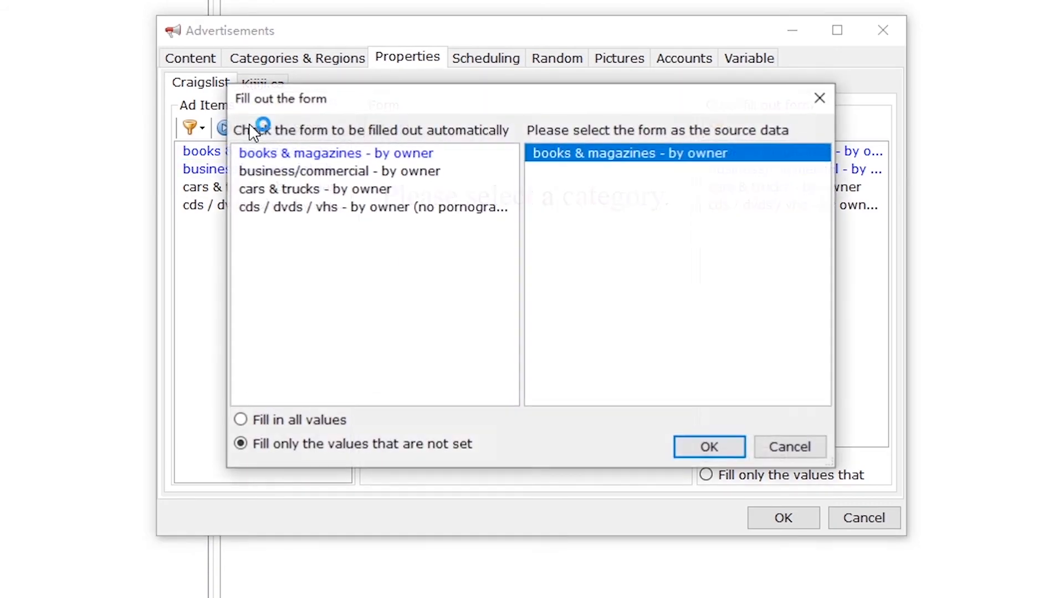
click(309, 190)
click(709, 447)
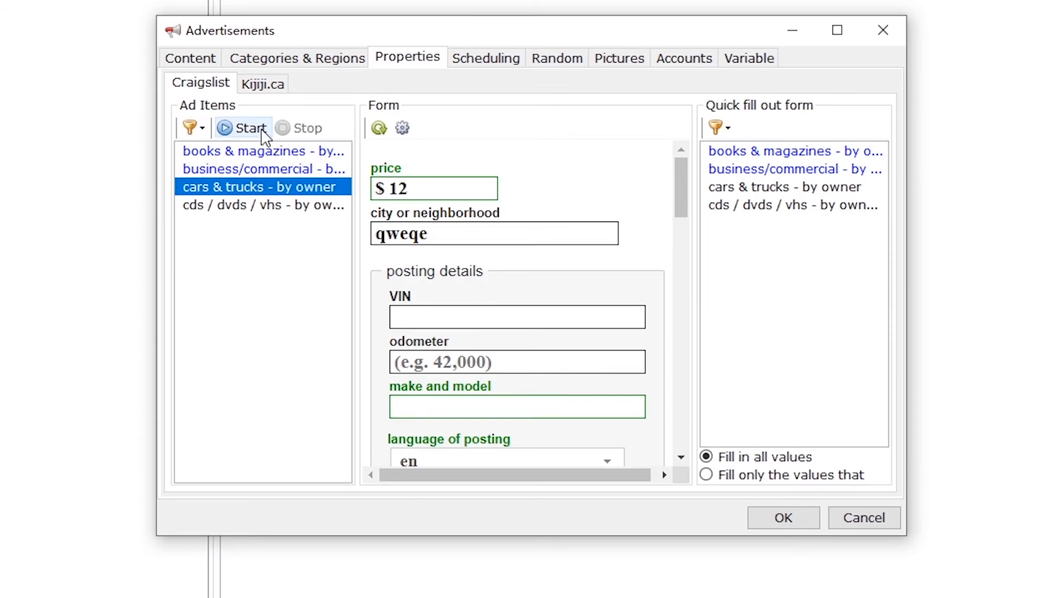
click(224, 128)
click(327, 208)
click(704, 443)
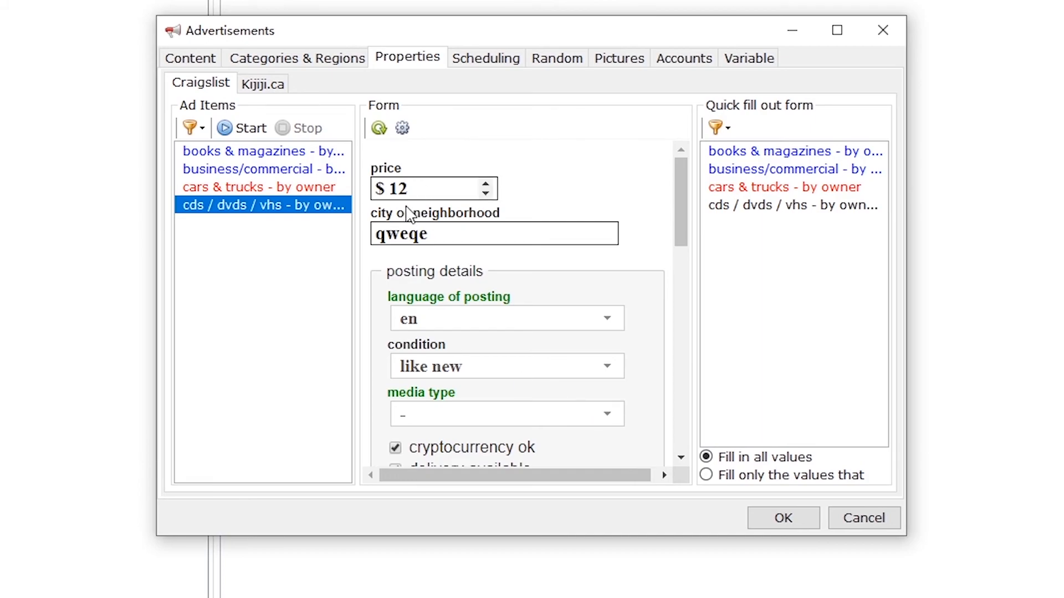
Step: Check the filled ad forms, ending on cds / dvds / vhs, and show its Scheduling page
click(313, 186)
click(315, 169)
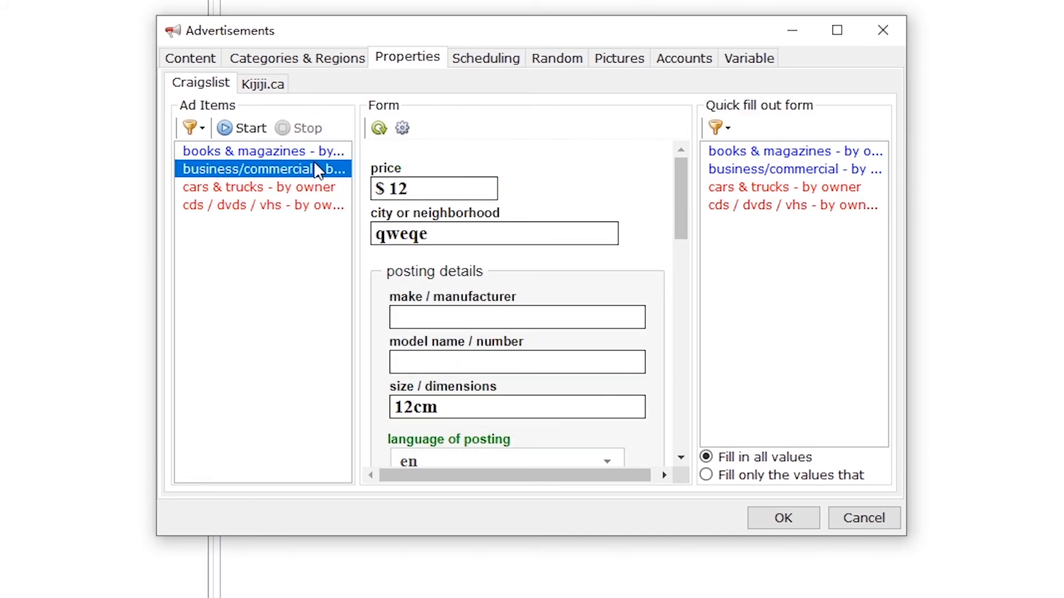
click(317, 151)
scroll(658, 325, down, 10)
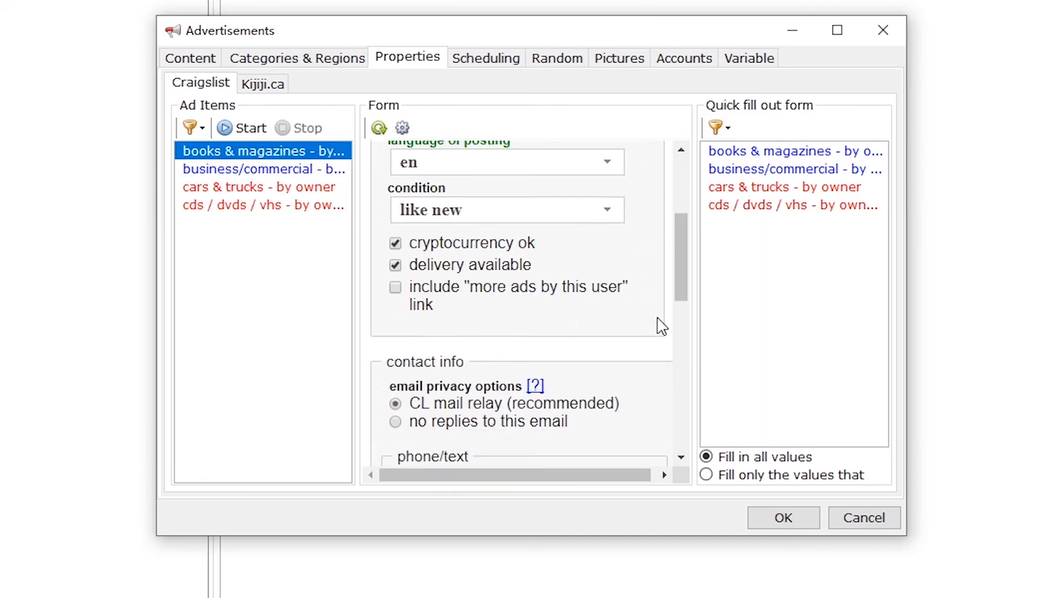
click(277, 205)
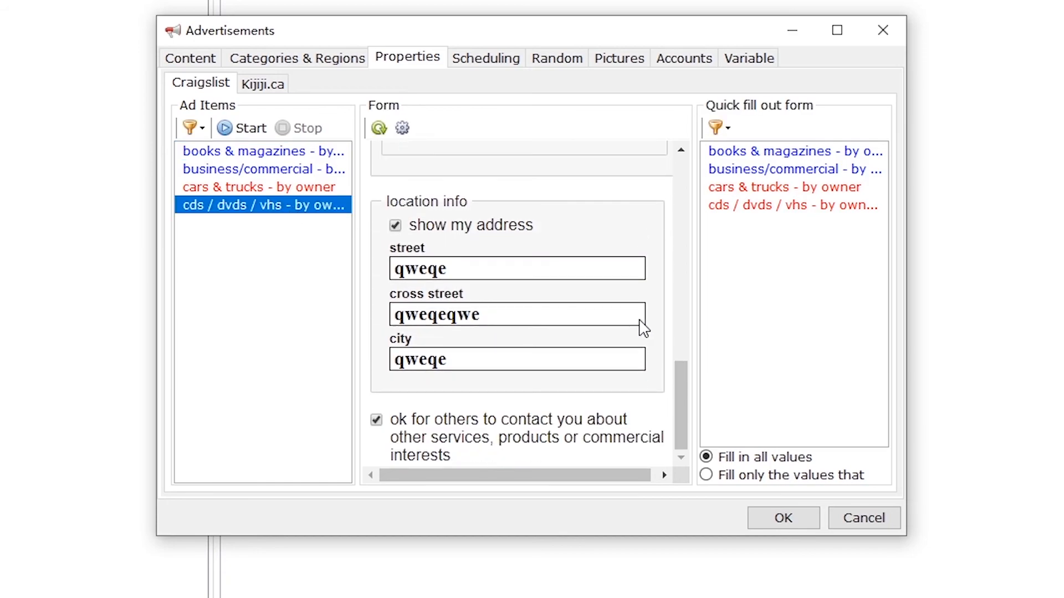
scroll(643, 327, up, 10)
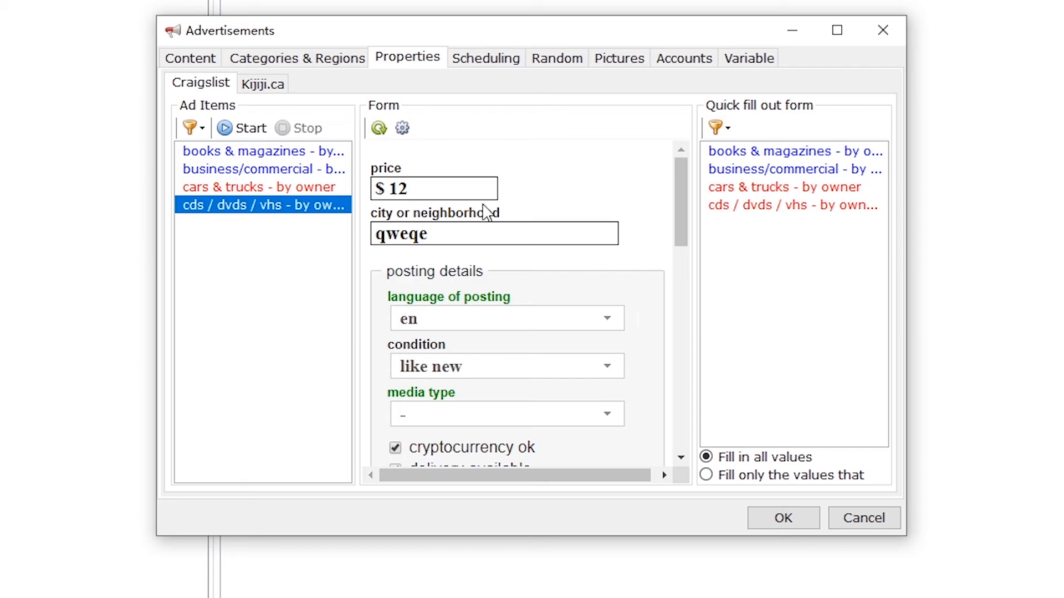
click(473, 65)
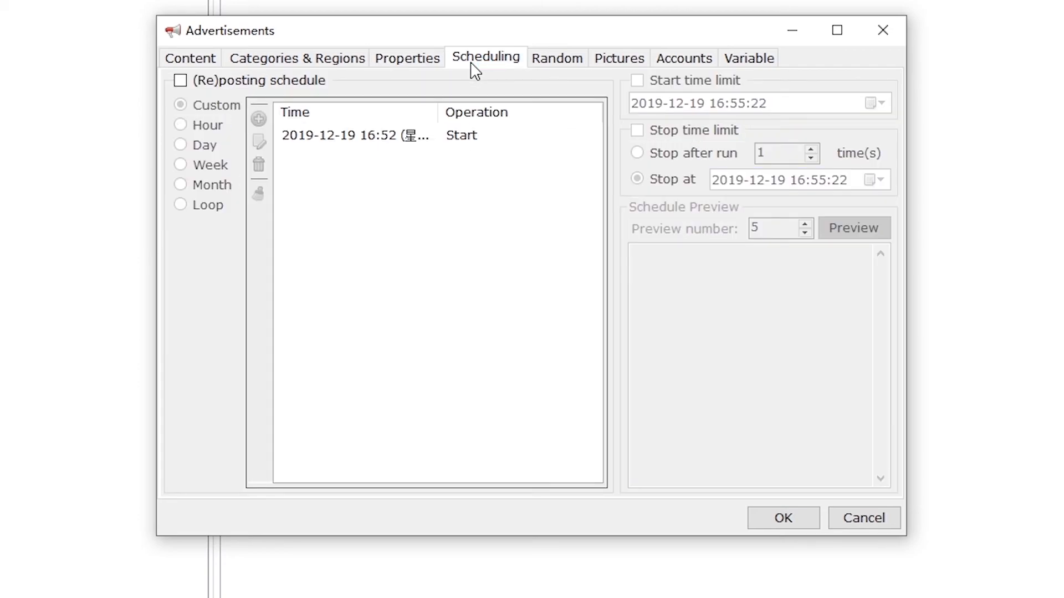
Step: Turn on the reposting schedule and add a start entry dated 2019-12-26
click(313, 82)
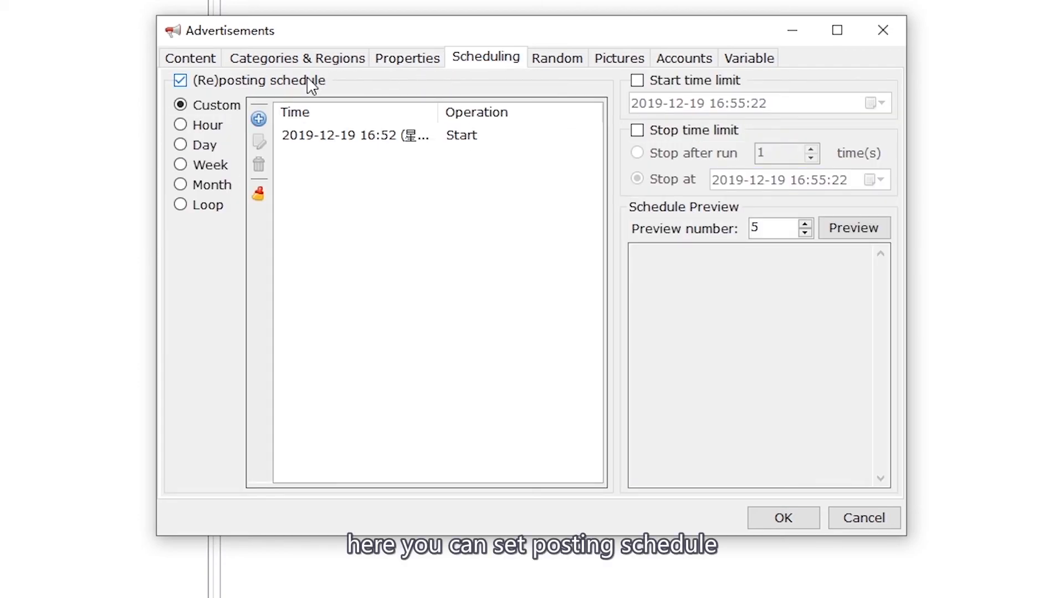
click(259, 118)
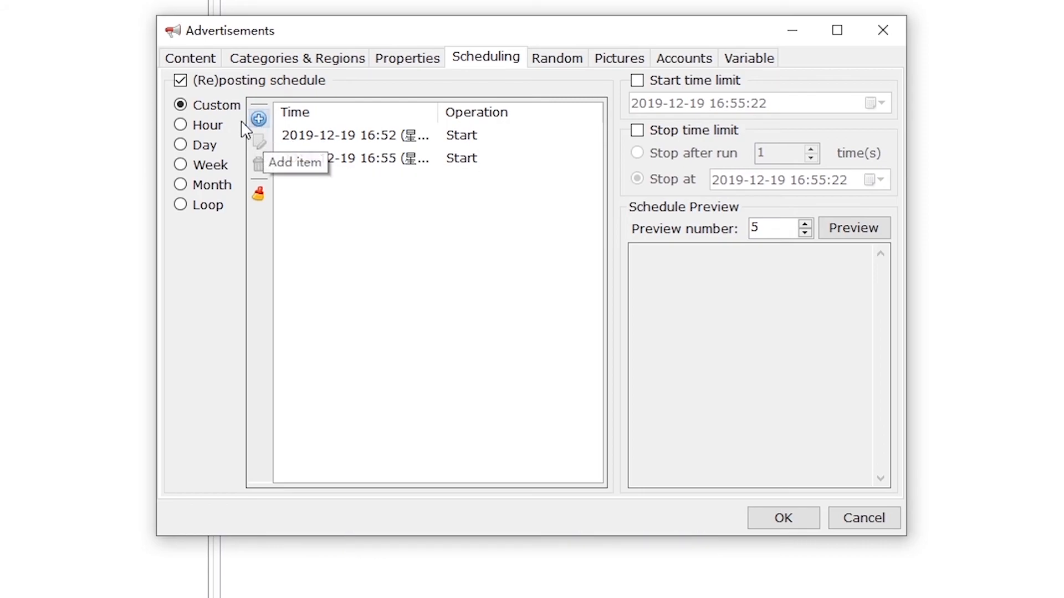
click(225, 126)
click(218, 105)
click(325, 158)
click(328, 159)
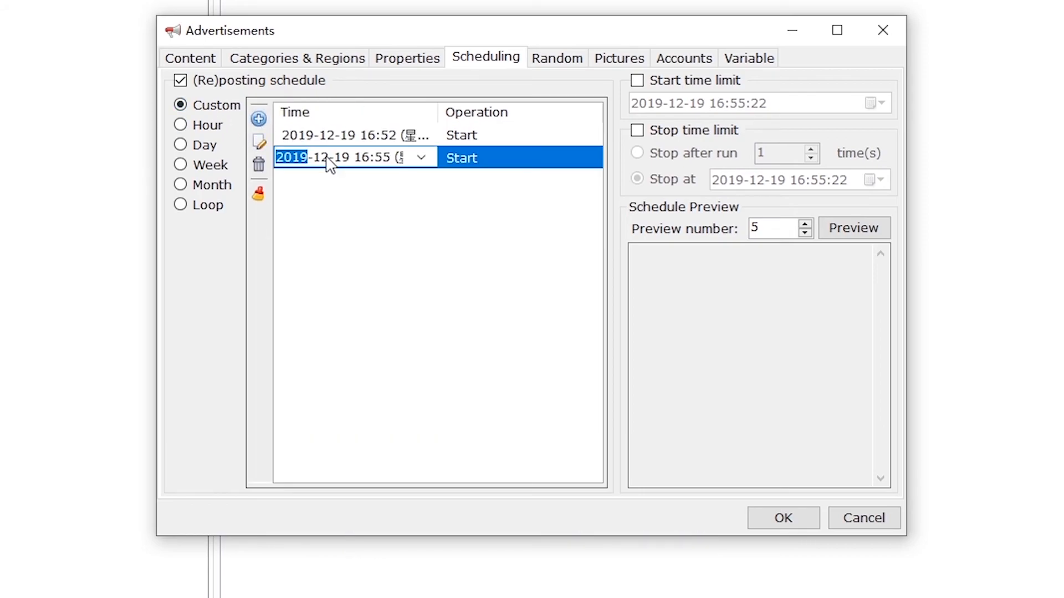
click(346, 160)
click(421, 157)
click(416, 262)
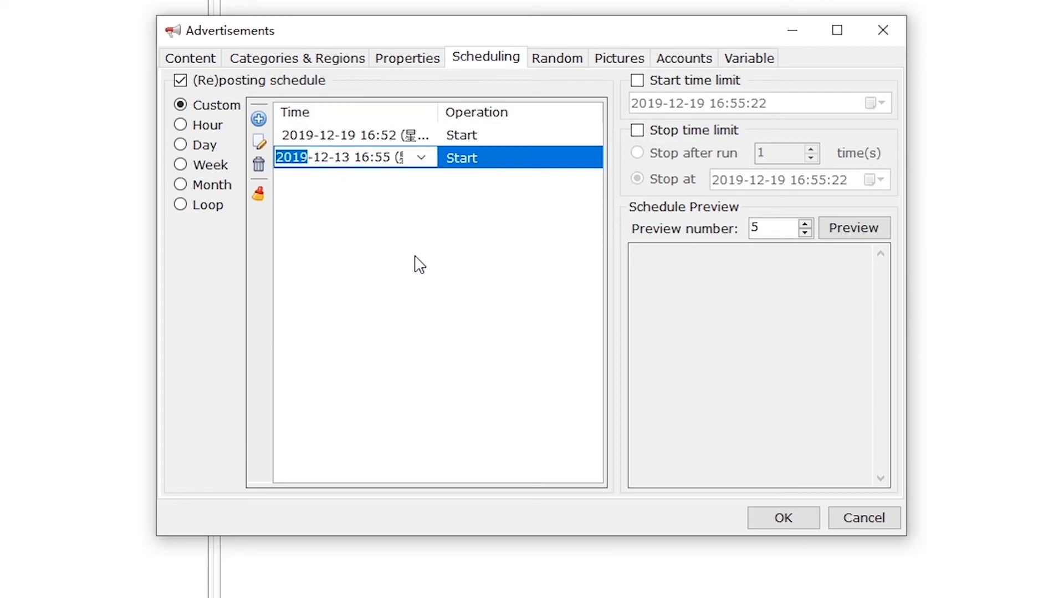
click(428, 161)
click(383, 295)
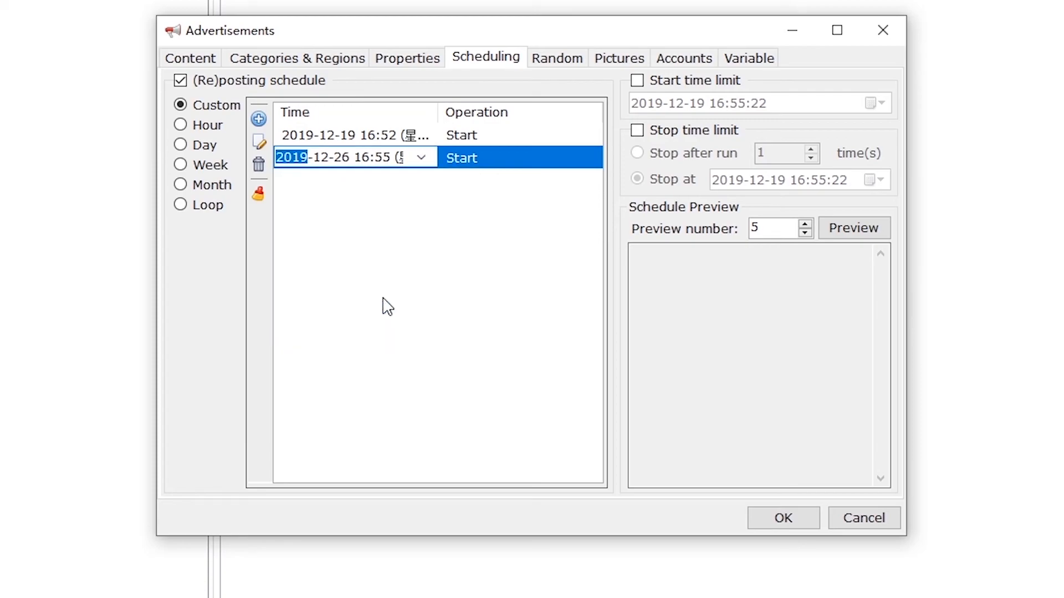
click(486, 244)
Step: Delete the added entry, toggle the stop and start time limits off, and disable reposting
click(258, 164)
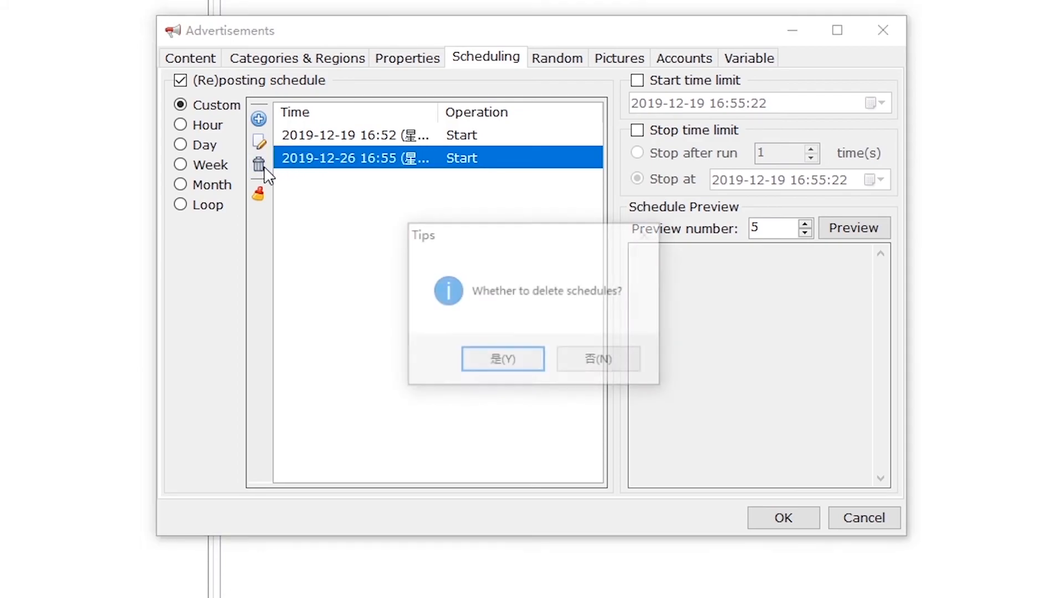
click(487, 359)
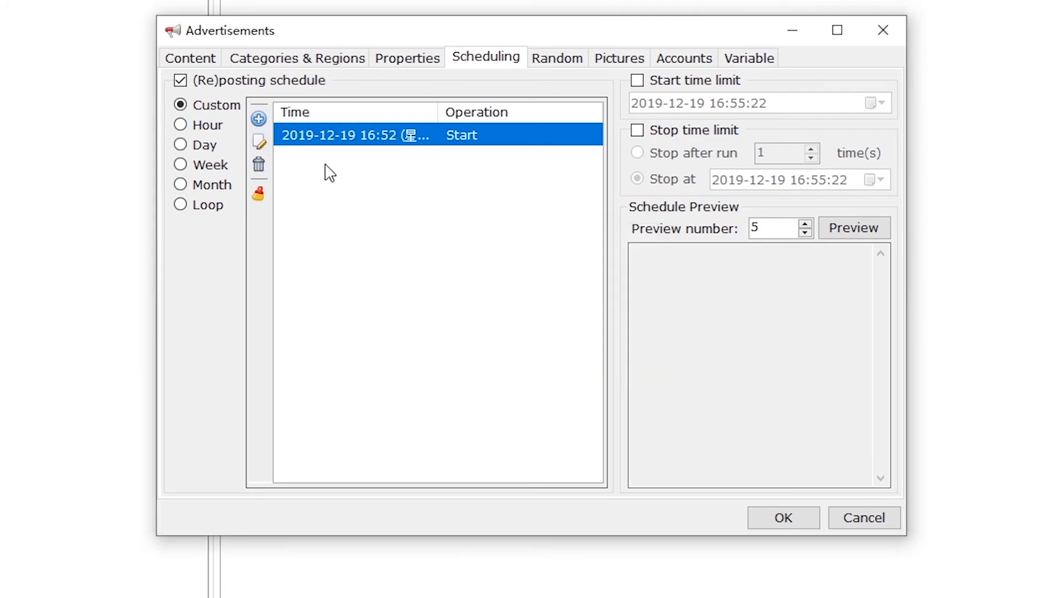
click(647, 133)
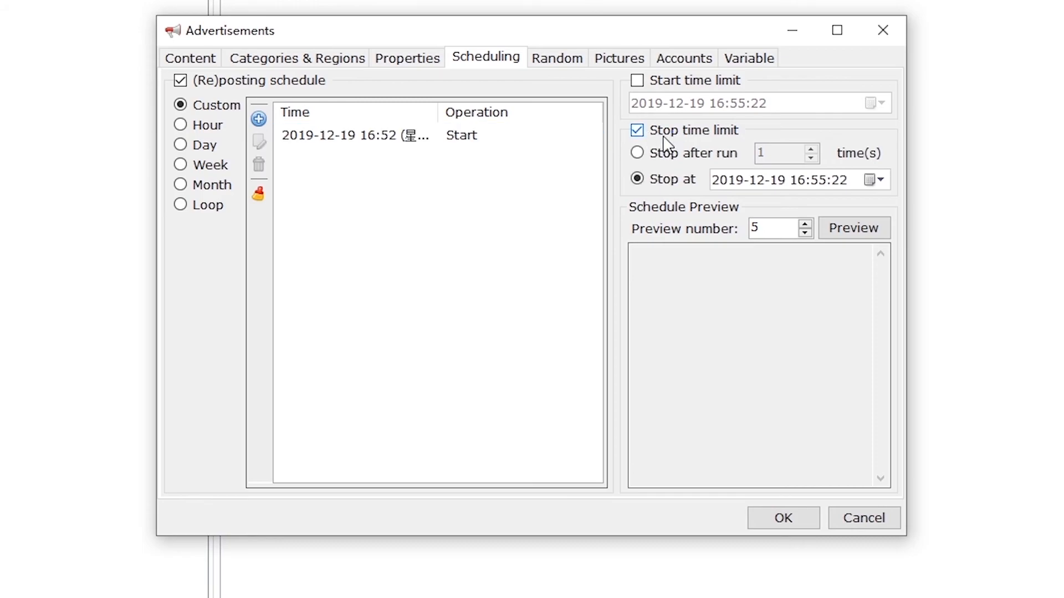
click(665, 134)
click(705, 84)
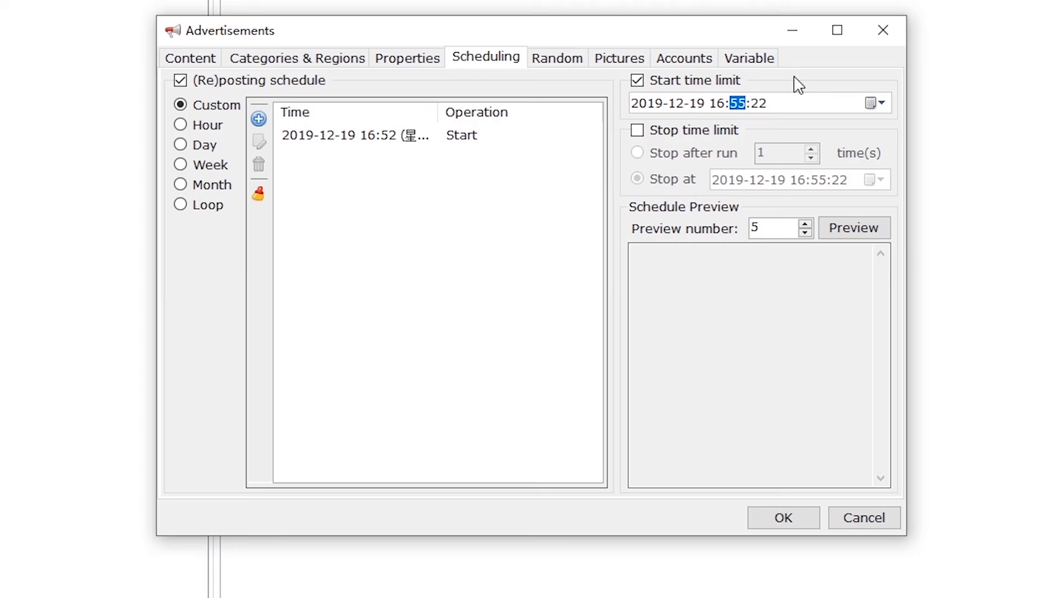
click(697, 83)
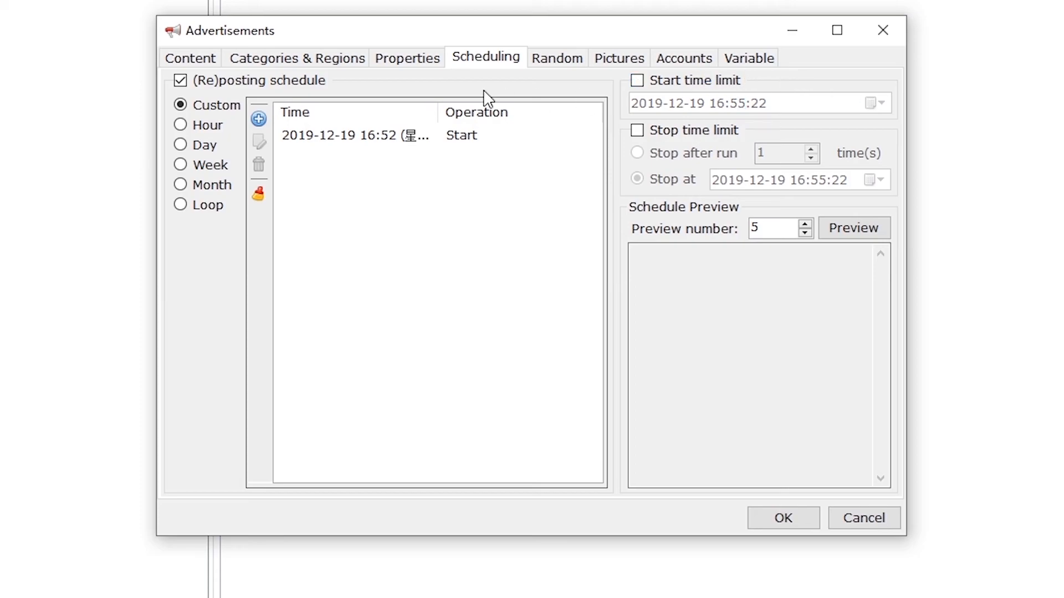
click(288, 87)
click(570, 66)
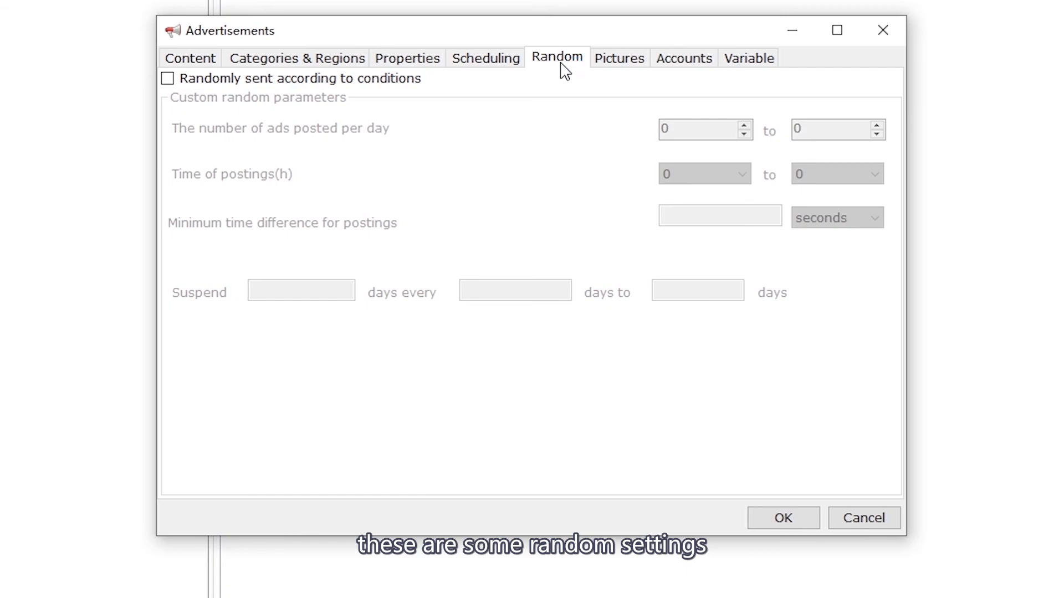
Step: Tick then untick 'Randomly sent according to conditions', leaving it off, and show the Pictures page
click(277, 83)
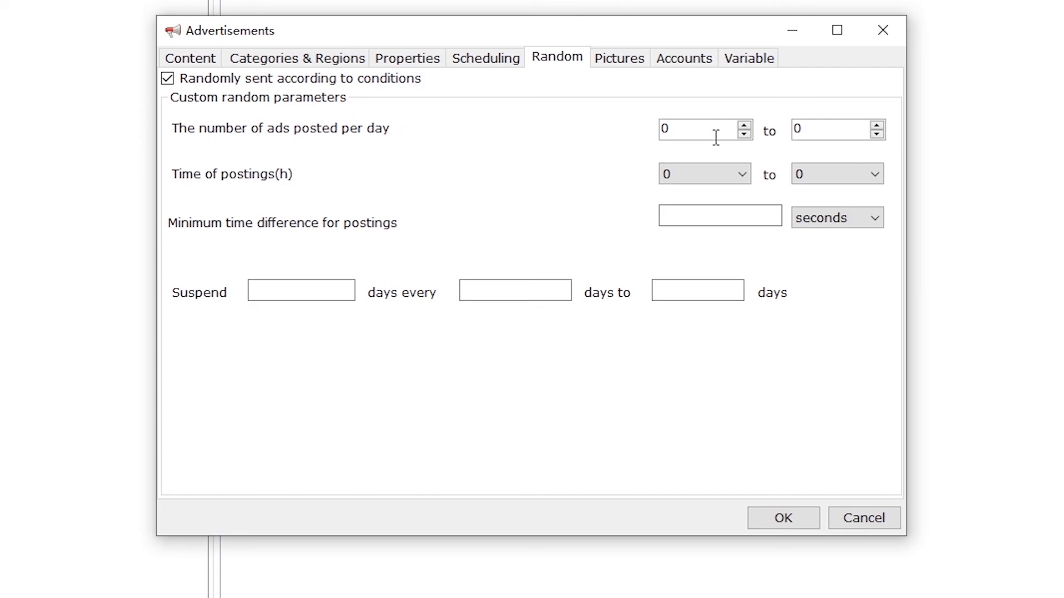
click(241, 84)
click(632, 63)
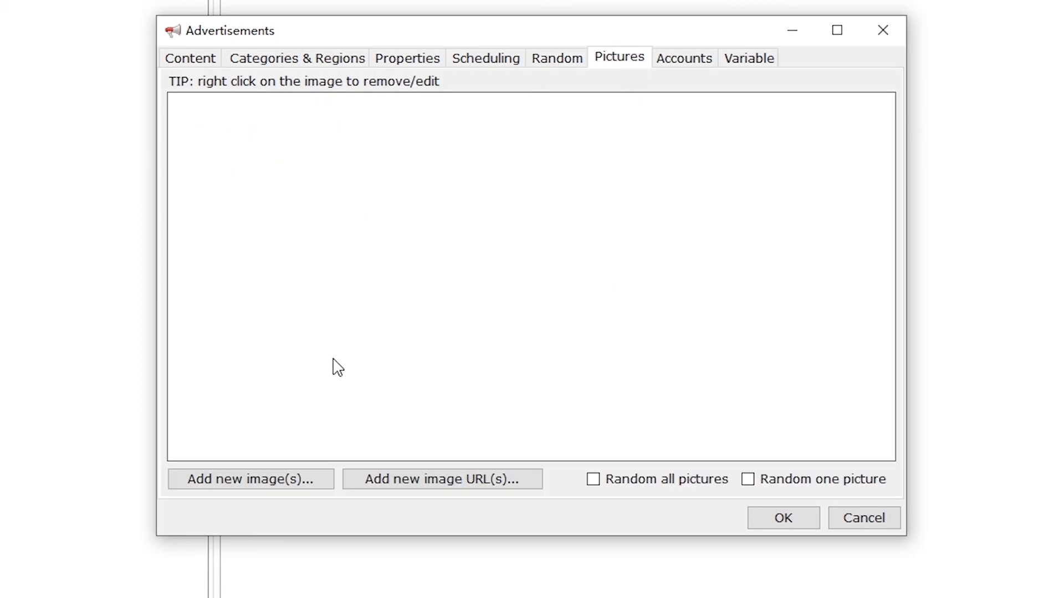
Step: Add the Twitter and Instagram logo images and tick Random all pictures
click(305, 482)
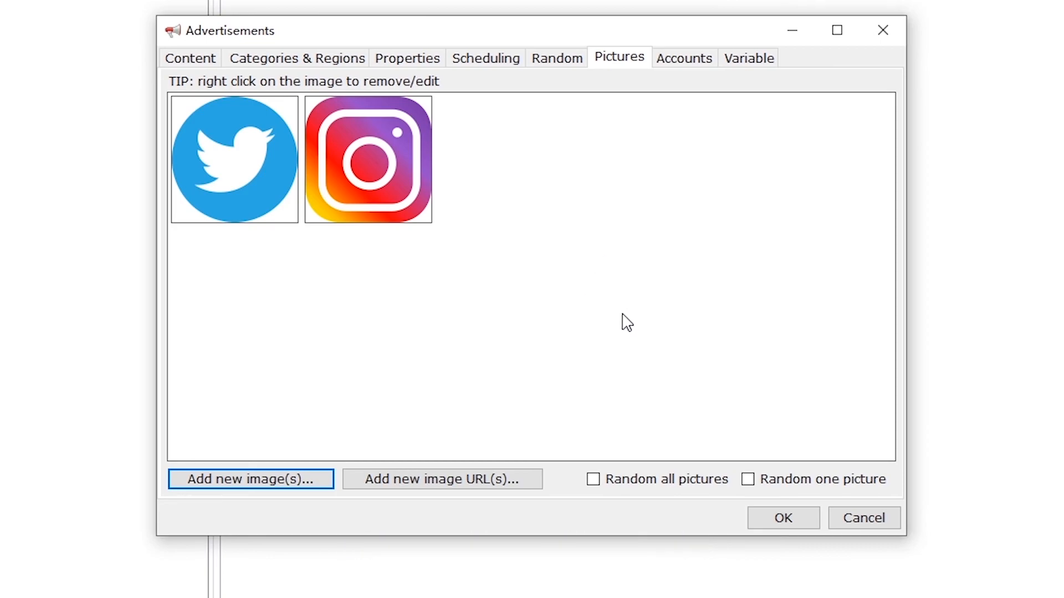
click(696, 482)
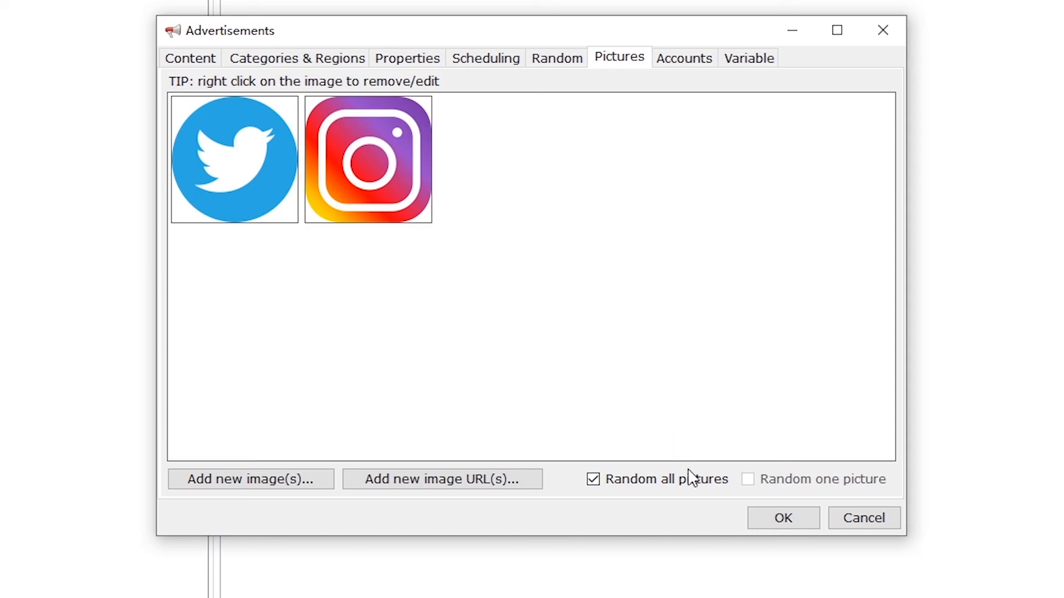
click(685, 57)
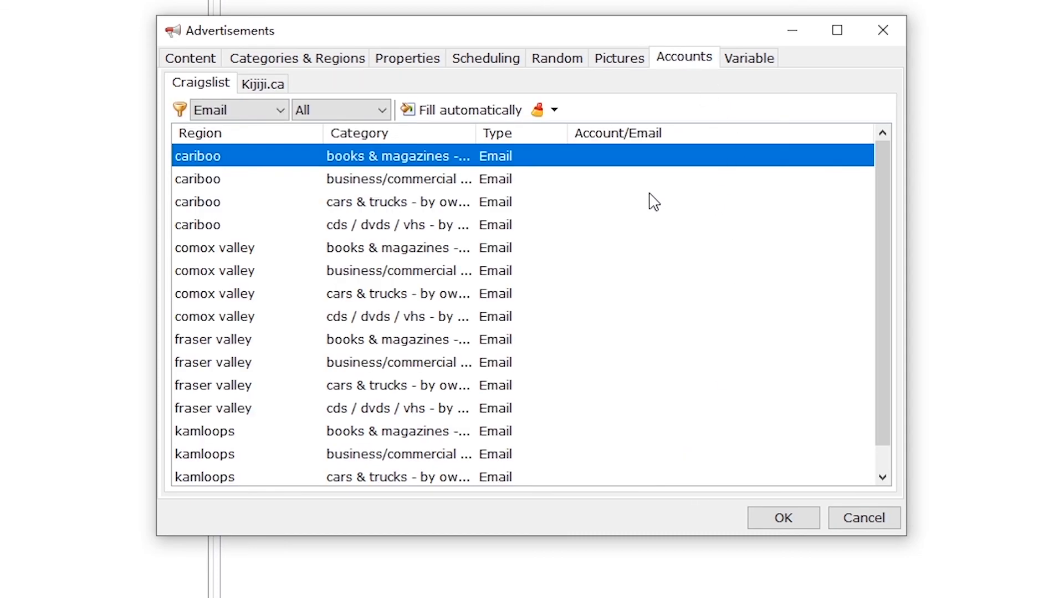
Step: Keep the account filter on Email and assign one e-mail account to every posting
scroll(354, 205, down, 1)
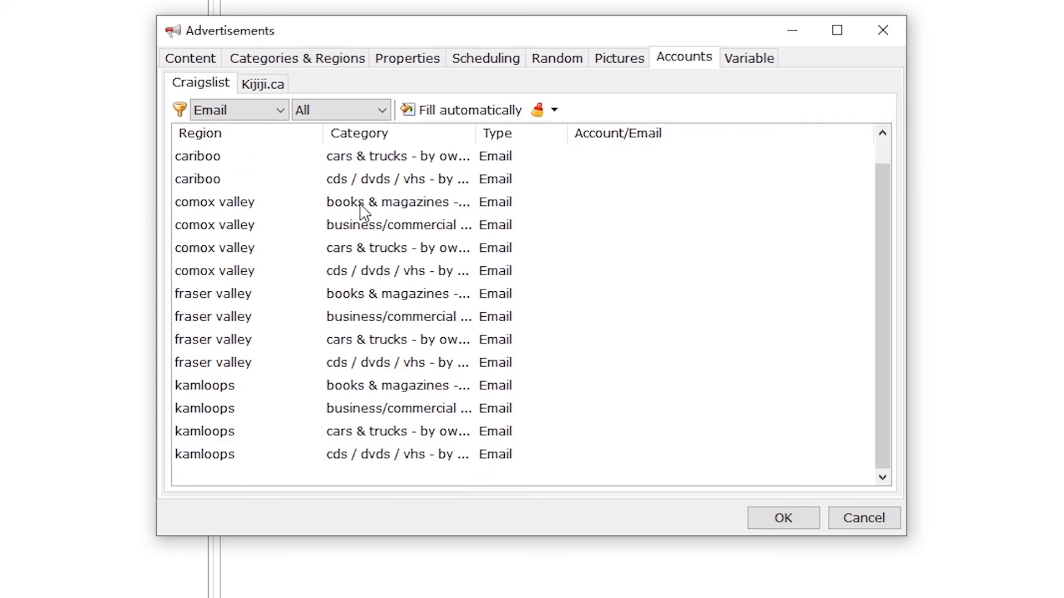
click(278, 112)
click(278, 112)
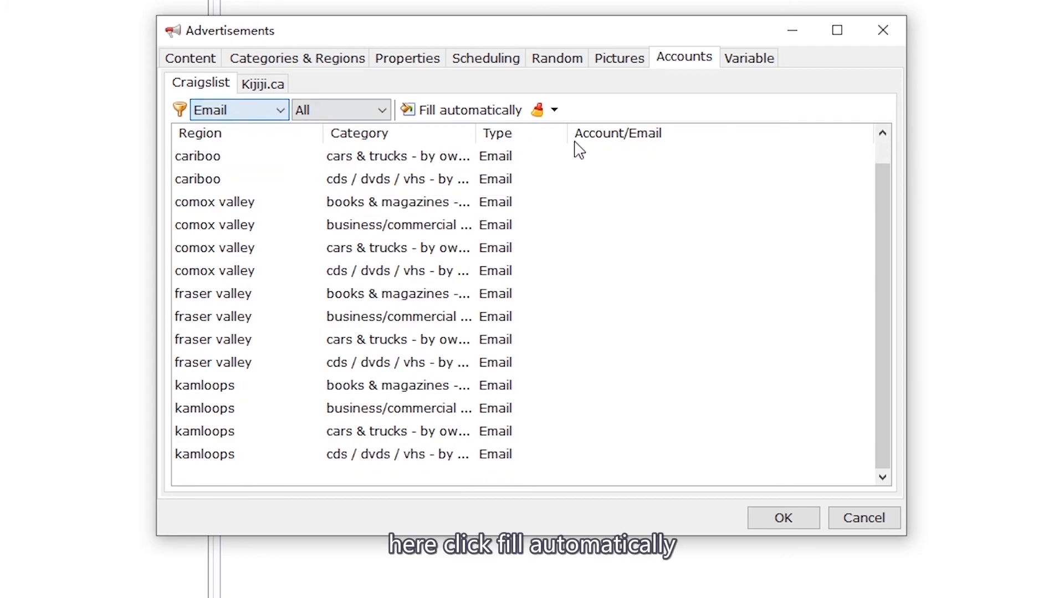
click(507, 118)
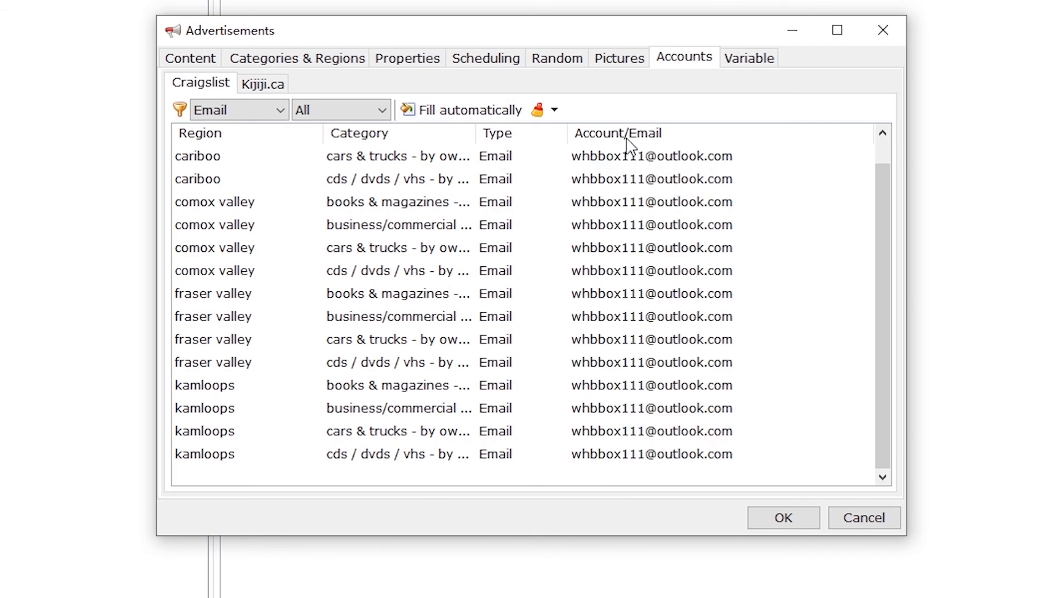
Step: Save the ad settings and list the books campaign's 16 postings
click(743, 63)
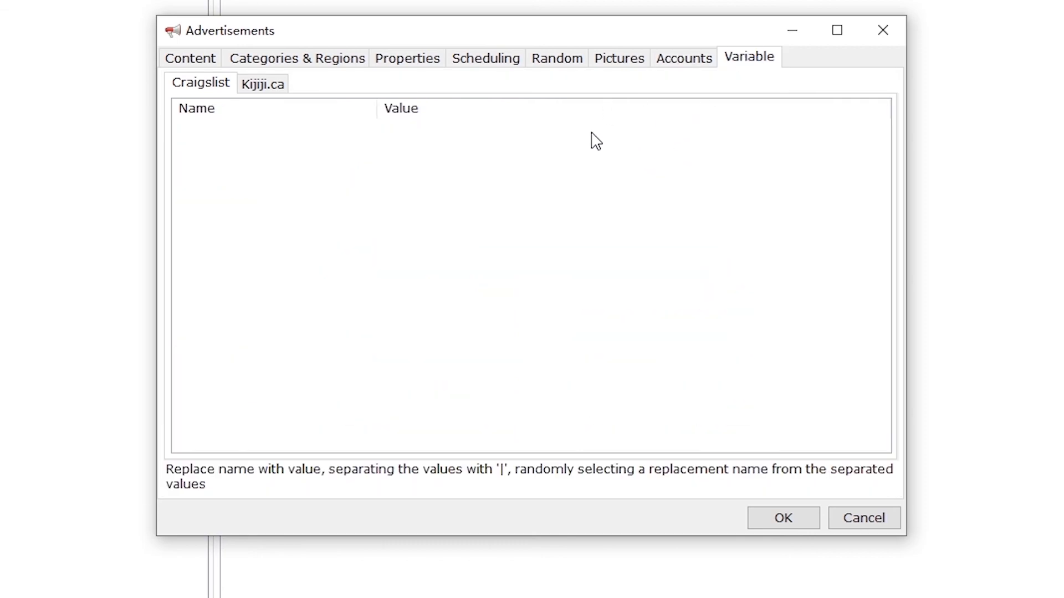
click(783, 519)
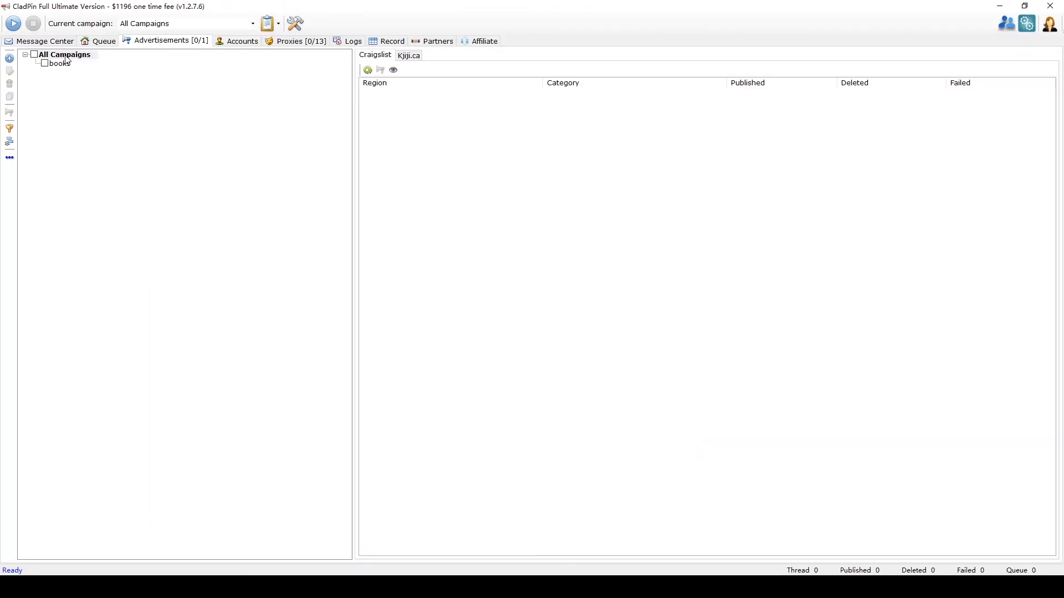
click(58, 64)
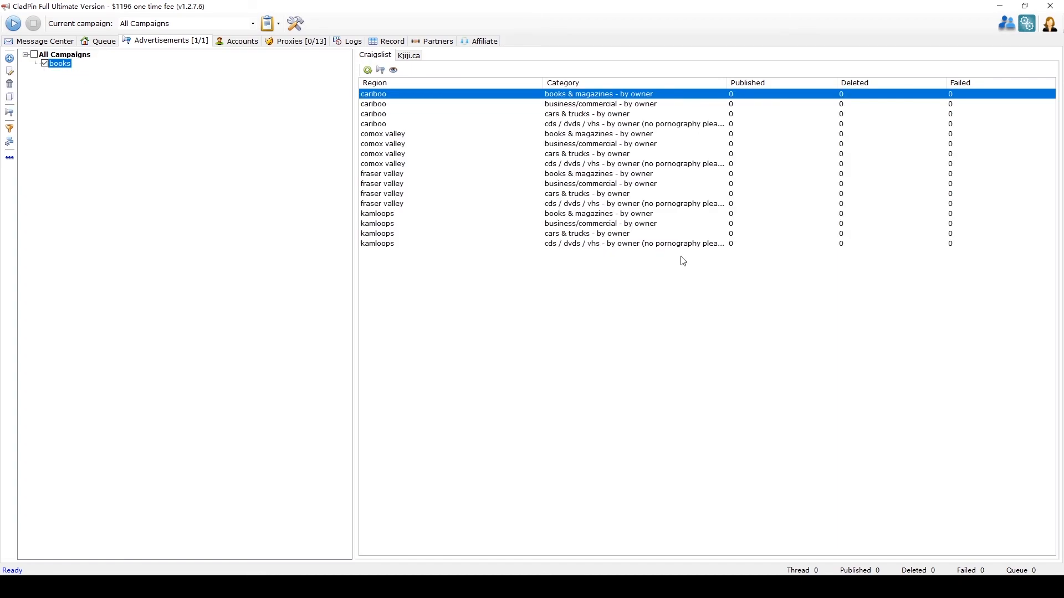
Step: Queue the single posting, then all 16 books postings for publishing
click(381, 71)
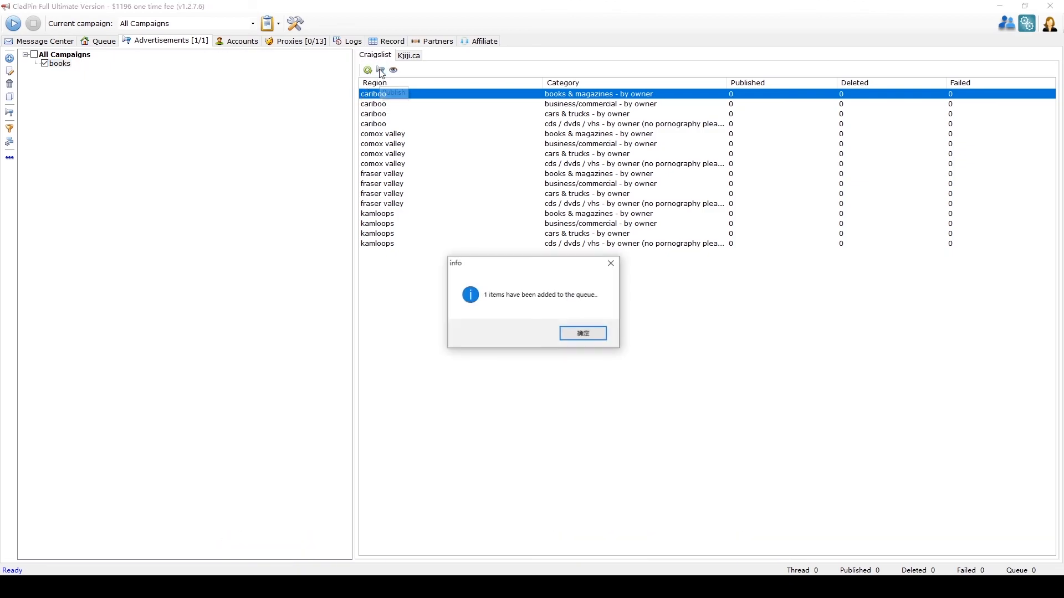
click(578, 334)
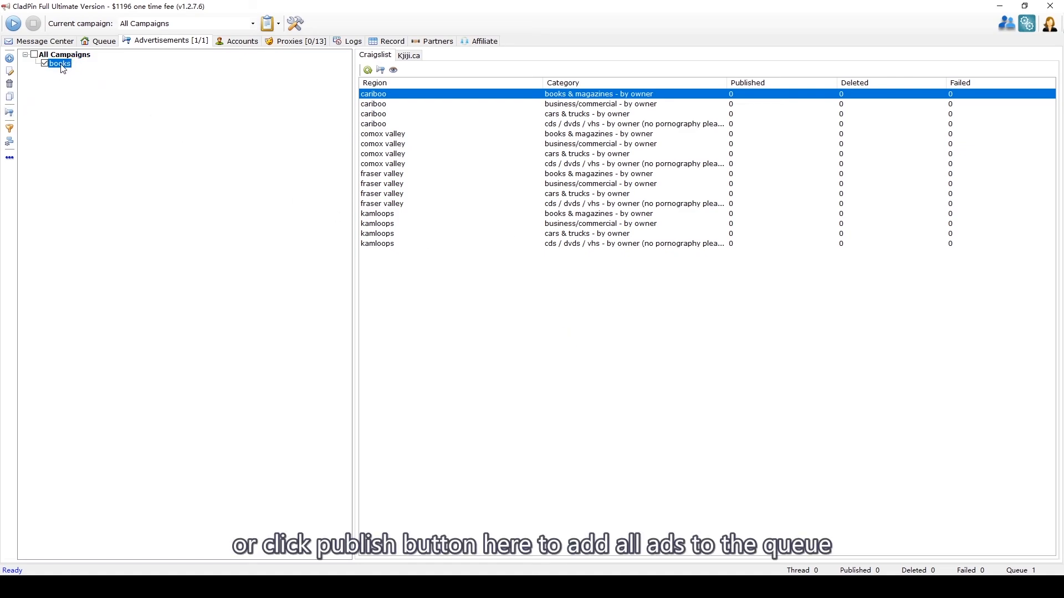
click(9, 129)
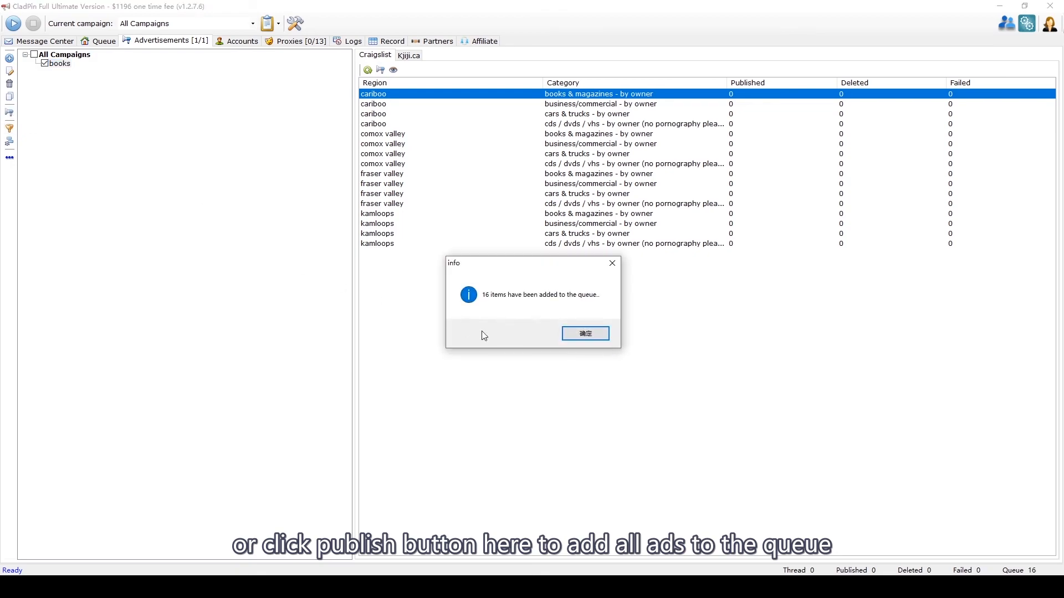
click(567, 334)
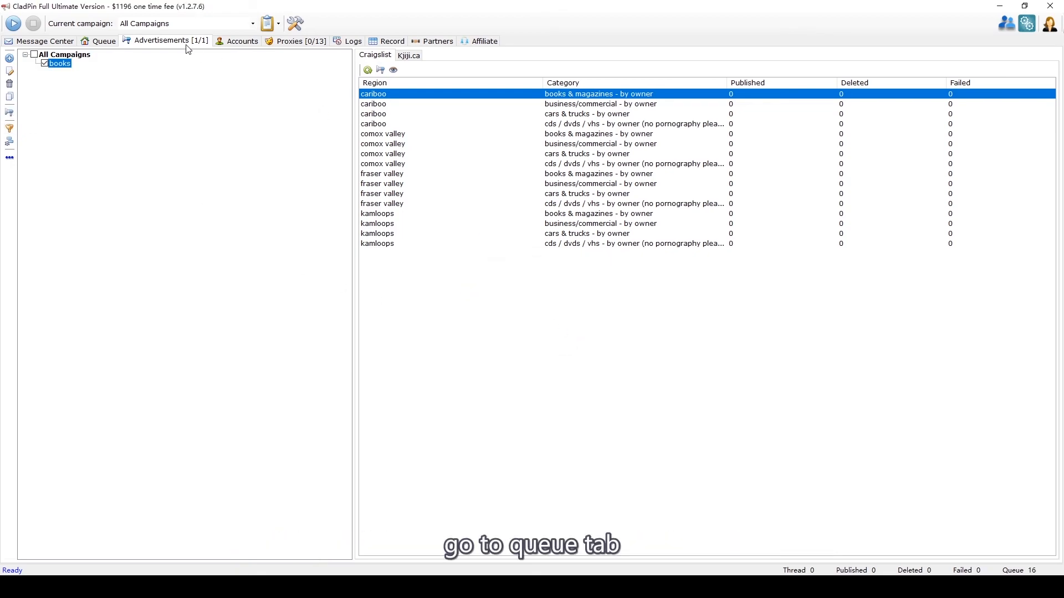
Step: Refresh the queue to list all 16 books postings, select them, and start publishing
click(98, 41)
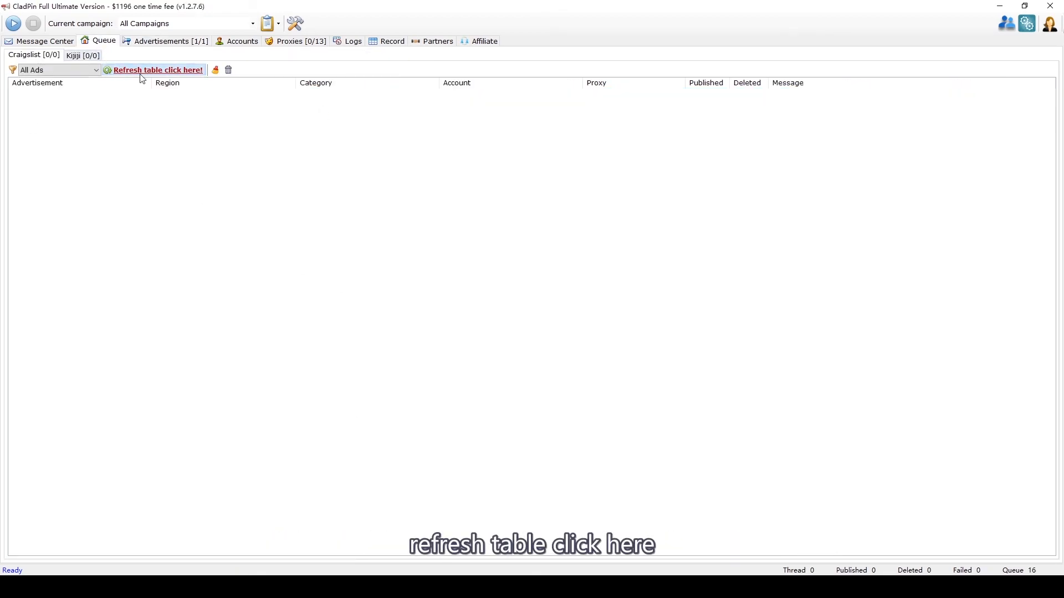
click(185, 74)
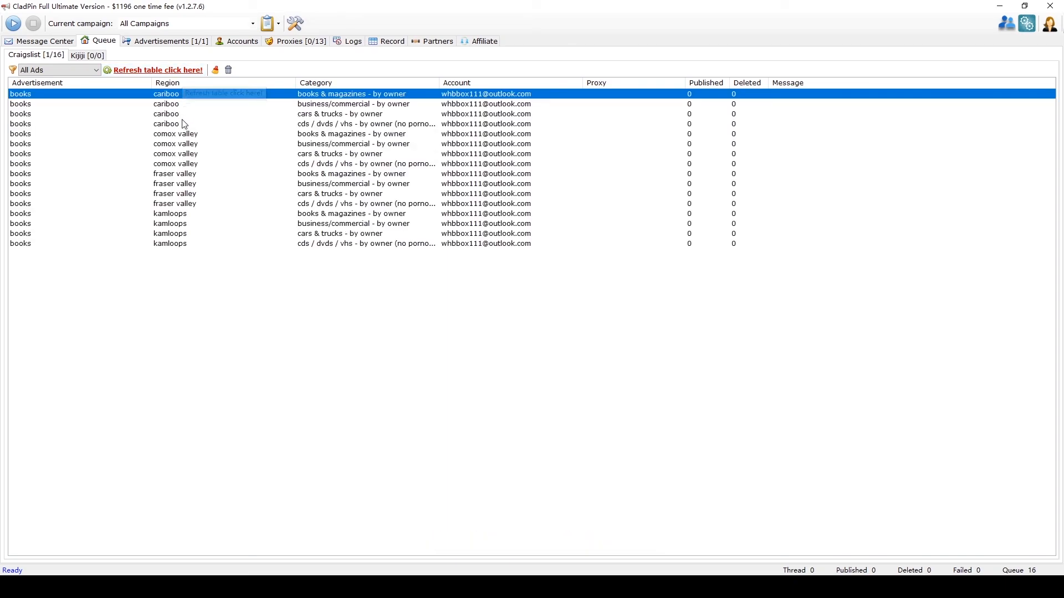
drag(188, 106, 218, 290)
click(239, 235)
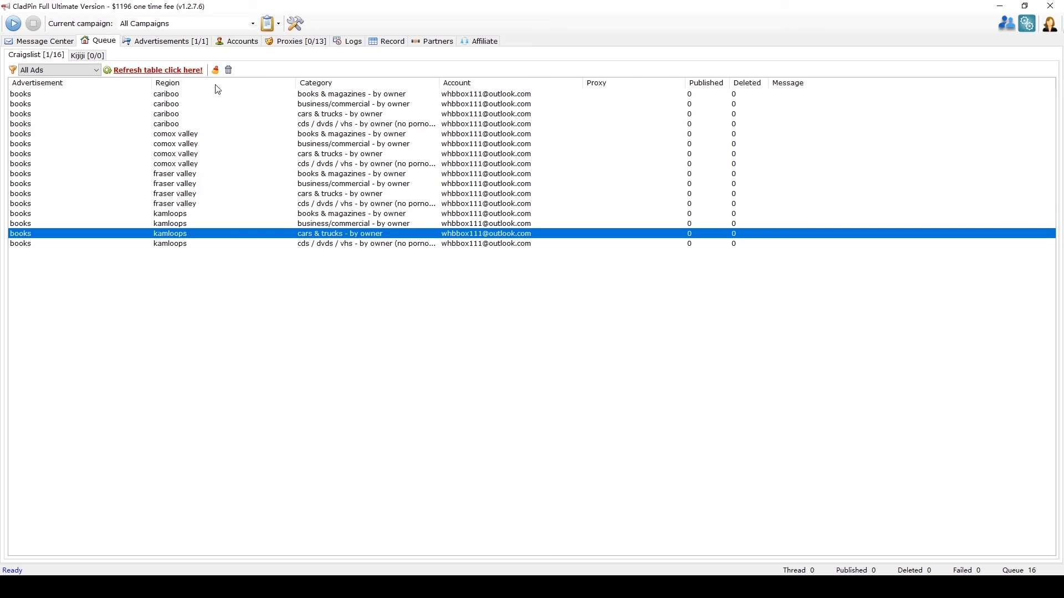
click(19, 27)
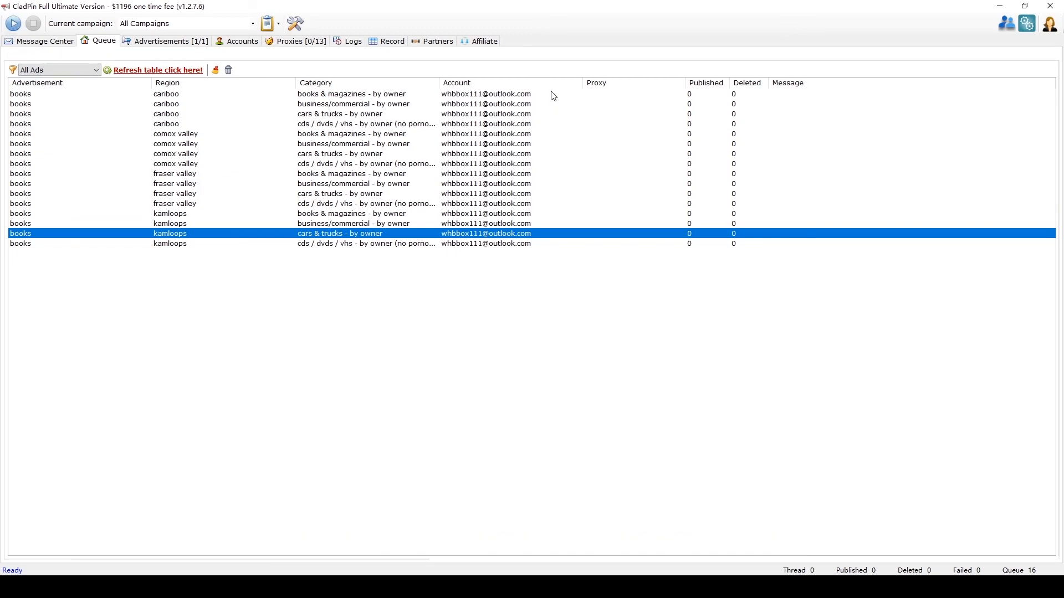